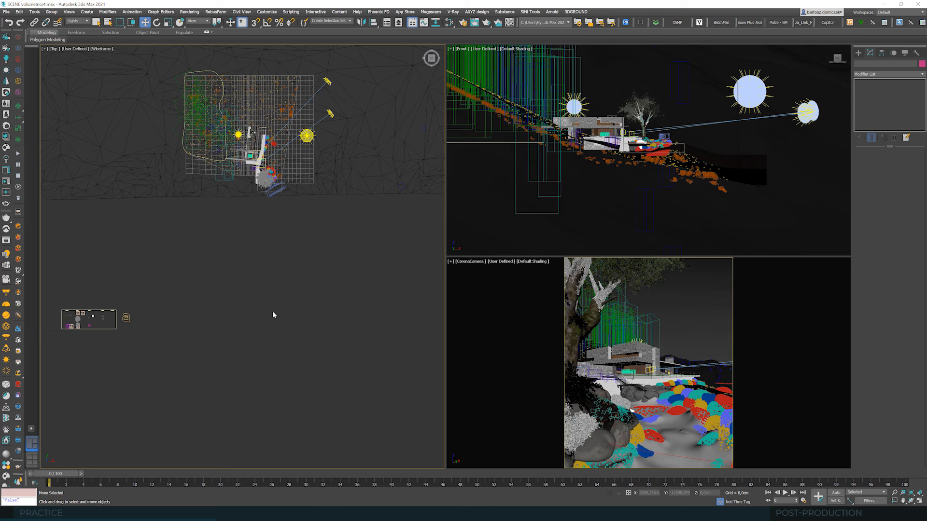
# Create a Corona volume grid (CVolumeGrid) in the Top viewport, just south of the house terrain
pyautogui.click(858, 52)
pyautogui.click(874, 63)
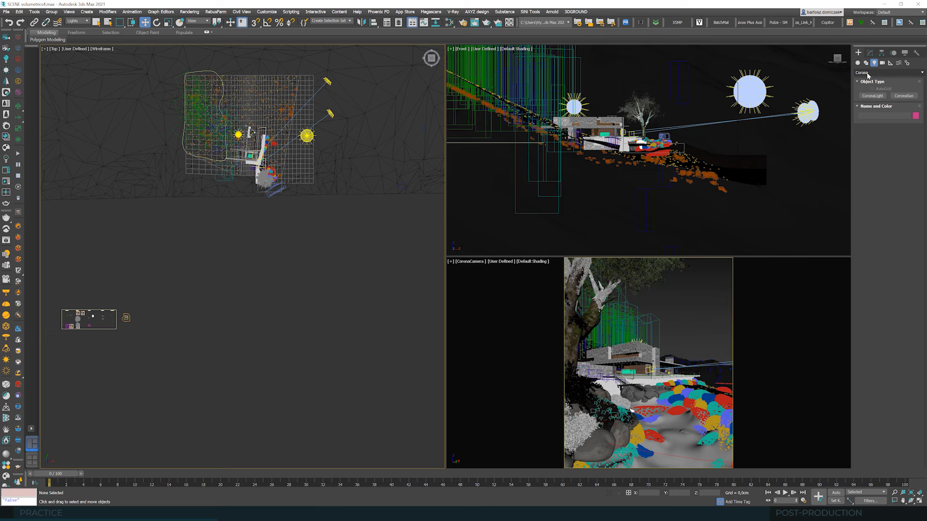
pyautogui.click(858, 63)
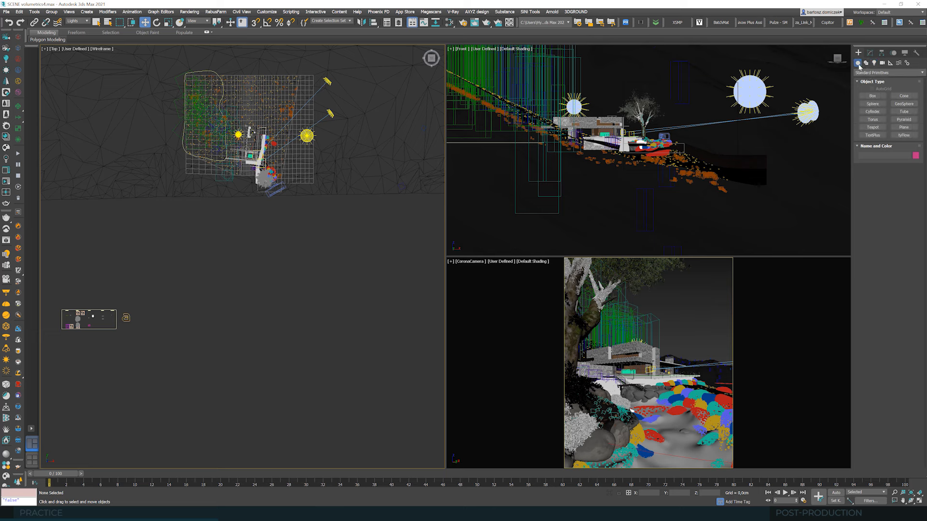
pyautogui.click(864, 72)
pyautogui.scroll(-2, 879, 174)
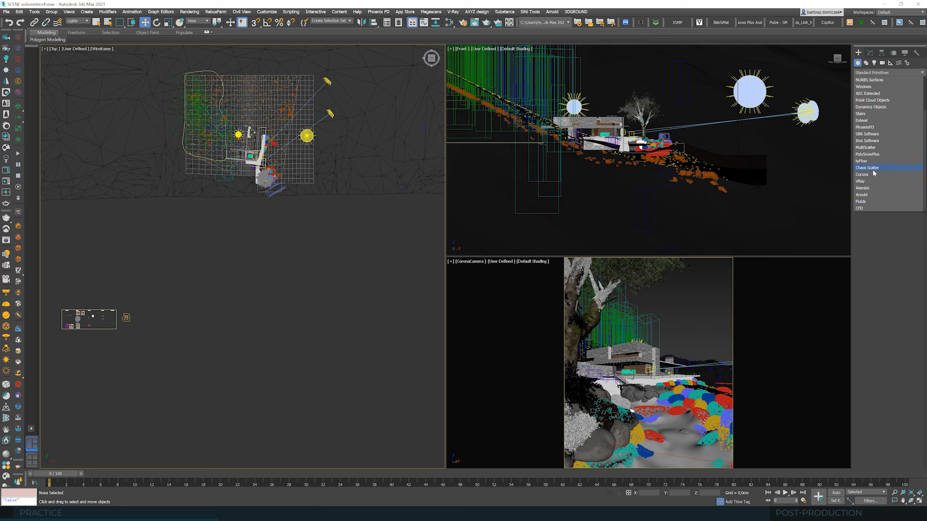
pyautogui.click(873, 174)
pyautogui.click(905, 108)
pyautogui.moveTo(264, 232); pyautogui.dragTo(290, 251)
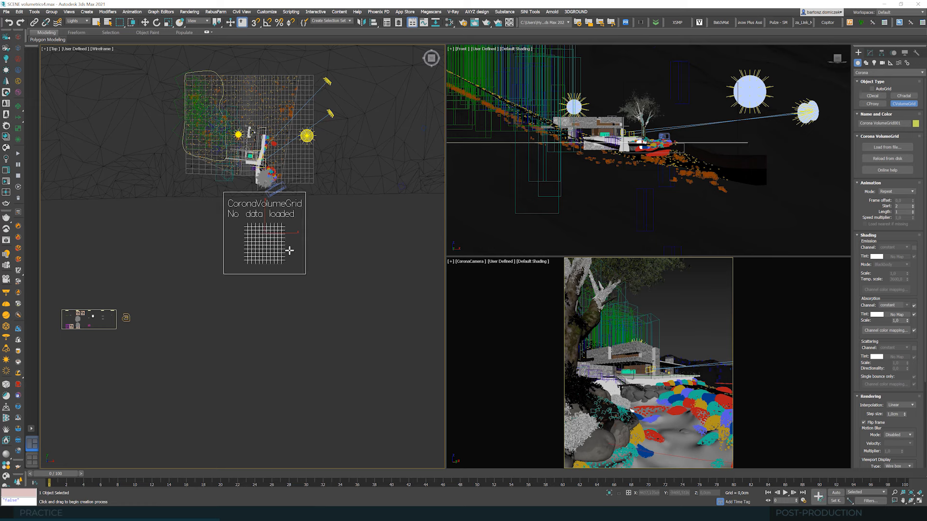
pyautogui.scroll(3, 249, 233)
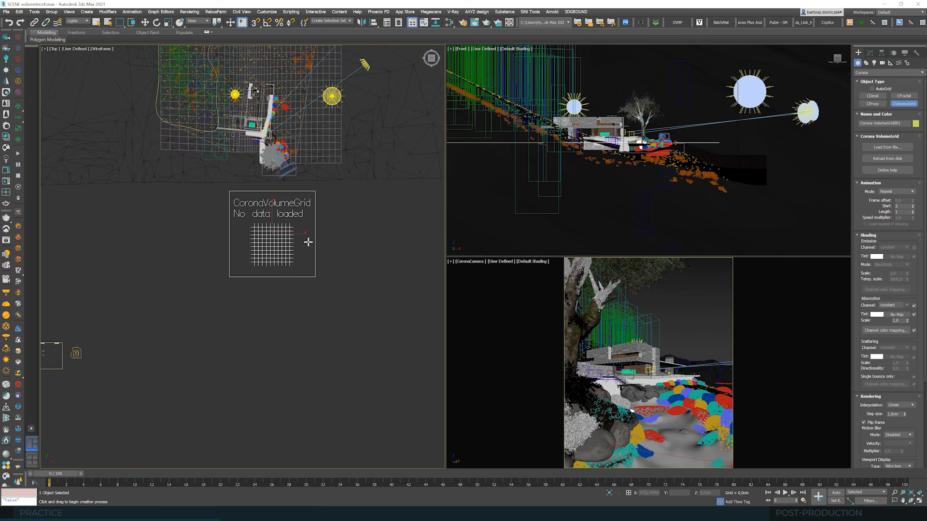
pyautogui.scroll(3, 238, 214)
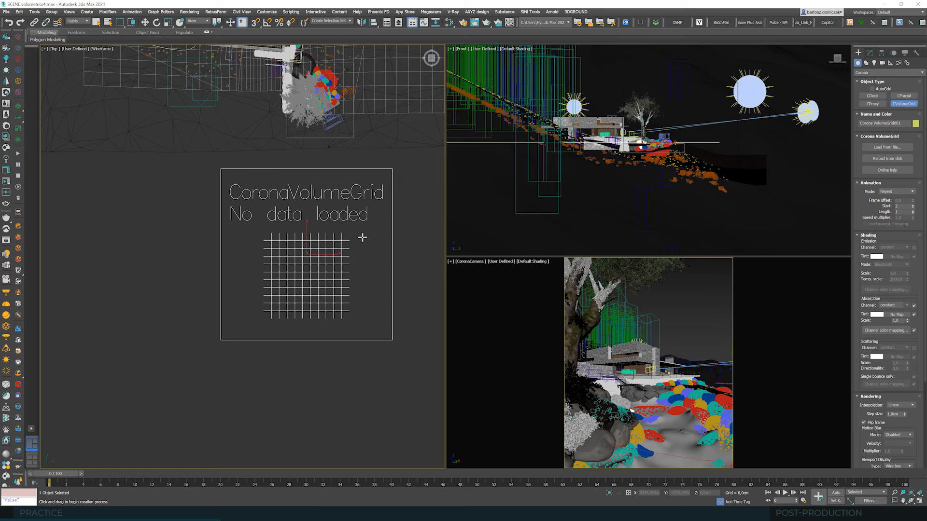
# Load medium_cloud_04.vdb from the COMMONPOINT VDB folder into the new volume grid
pyautogui.click(879, 150)
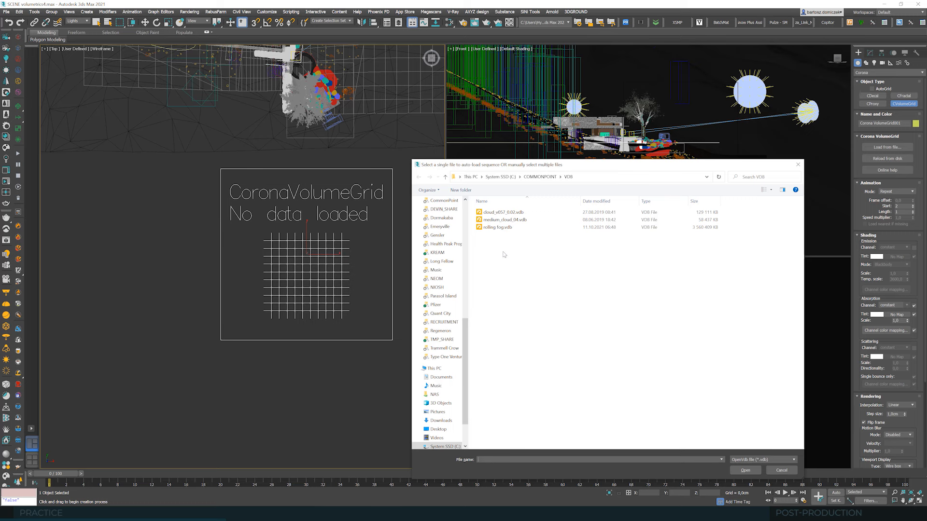
pyautogui.moveTo(593, 165); pyautogui.dragTo(576, 165)
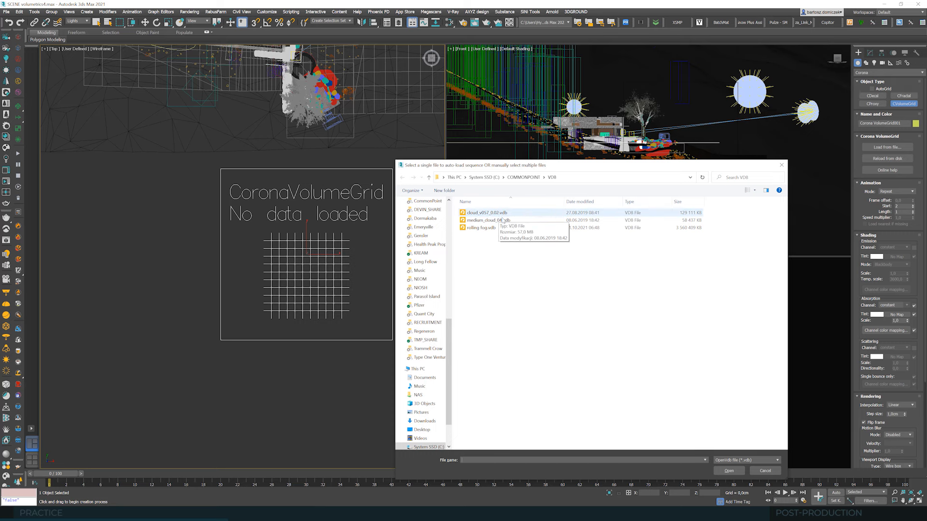
pyautogui.moveTo(567, 168); pyautogui.dragTo(569, 164)
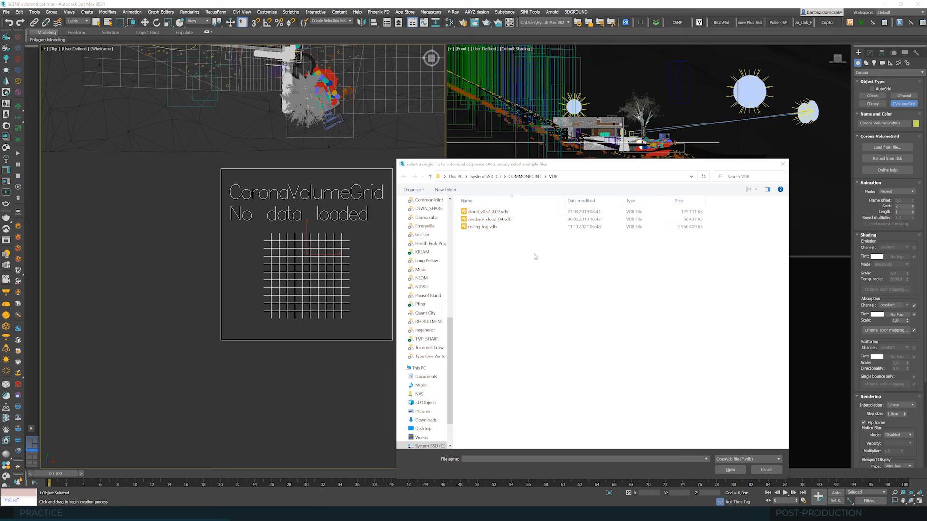
pyautogui.doubleClick(490, 219)
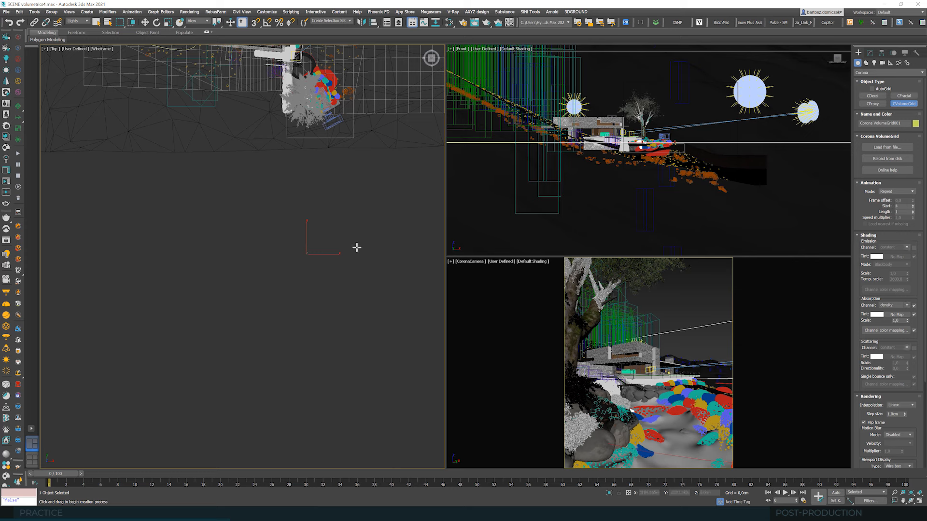
# Scale the medium cloud volume grid down uniformly until it is somewhat smaller than the house site
pyautogui.scroll(2, 309, 266)
pyautogui.scroll(2, 308, 266)
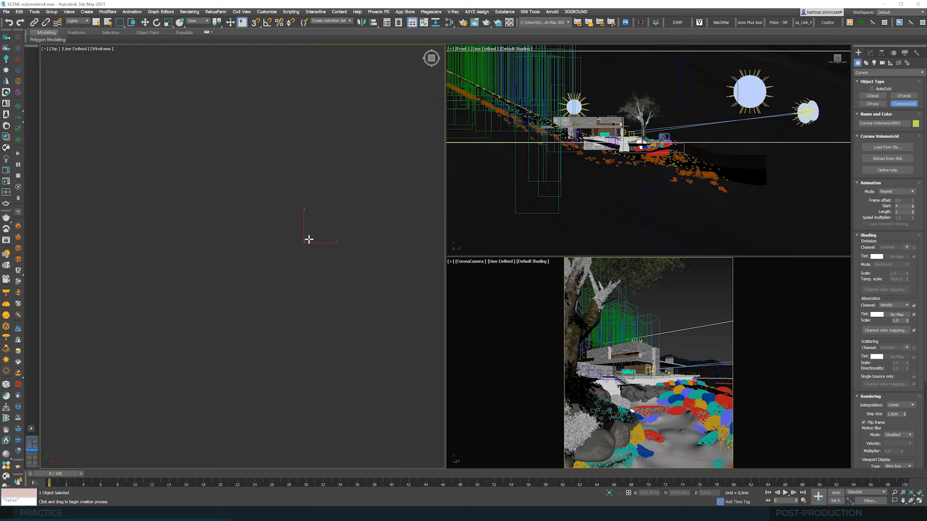
pyautogui.scroll(-5, 163, 302)
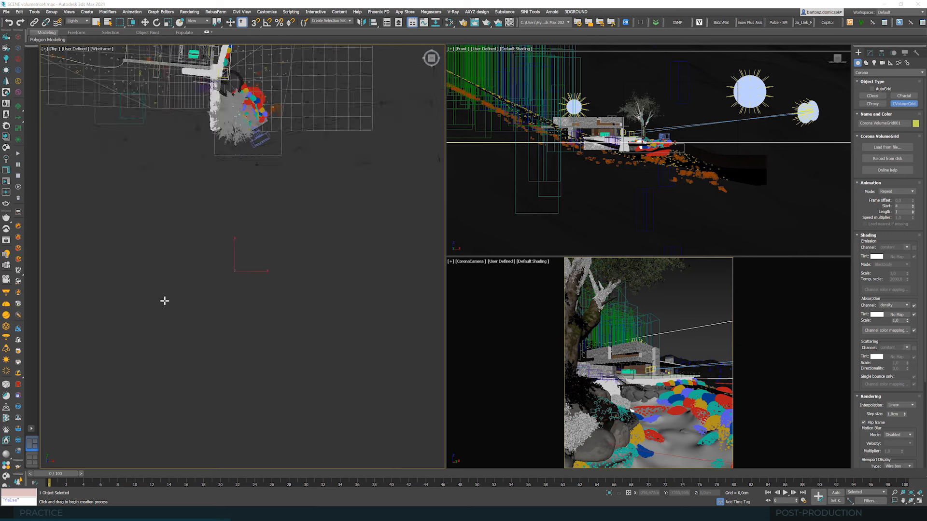
pyautogui.click(167, 23)
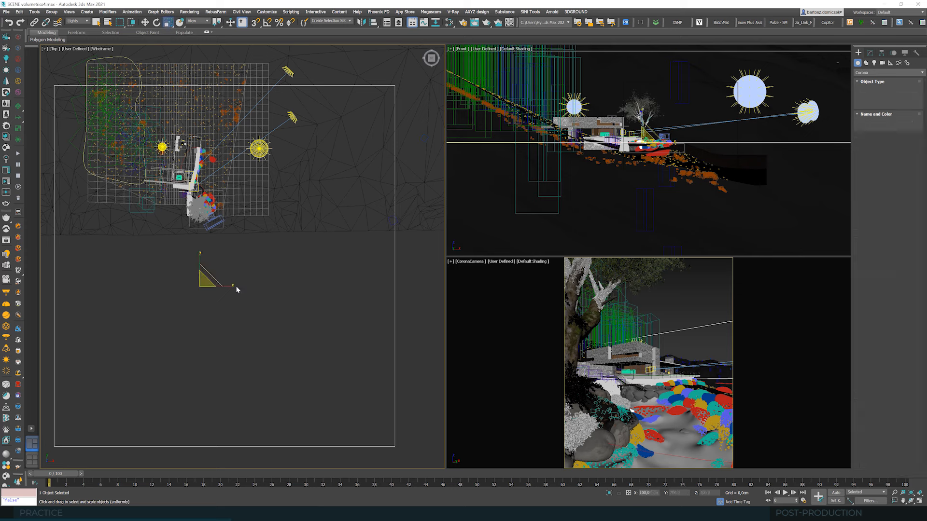
pyautogui.scroll(-2, 237, 288)
pyautogui.moveTo(212, 282); pyautogui.dragTo(147, 296)
# Clone the medium cloud volume grid and place the copy beside it along the X axis
pyautogui.click(145, 23)
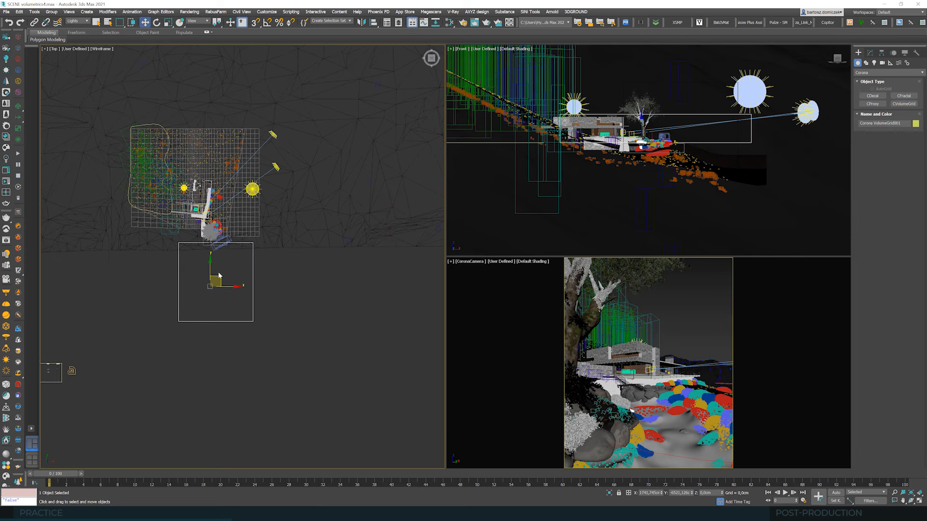
pyautogui.moveTo(216, 278); pyautogui.dragTo(189, 304, button='middle')
pyautogui.moveTo(190, 305)
pyautogui.mouseDown()
pyautogui.moveTo(181, 321)
pyautogui.moveTo(222, 330)
pyautogui.moveTo(328, 331)
pyautogui.mouseUp()
pyautogui.click(465, 288)
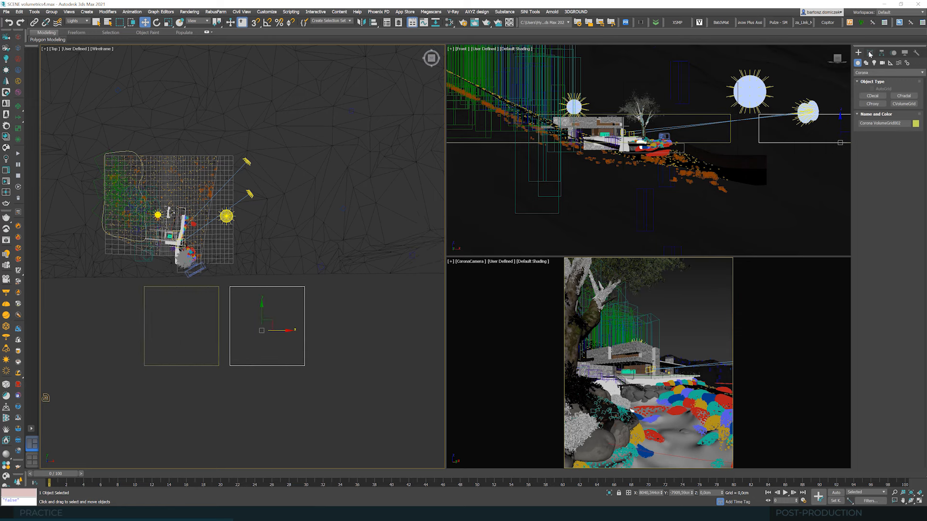
# Load cloud_v057_0.02.vdb into the copied volume grid
pyautogui.click(870, 52)
pyautogui.click(888, 164)
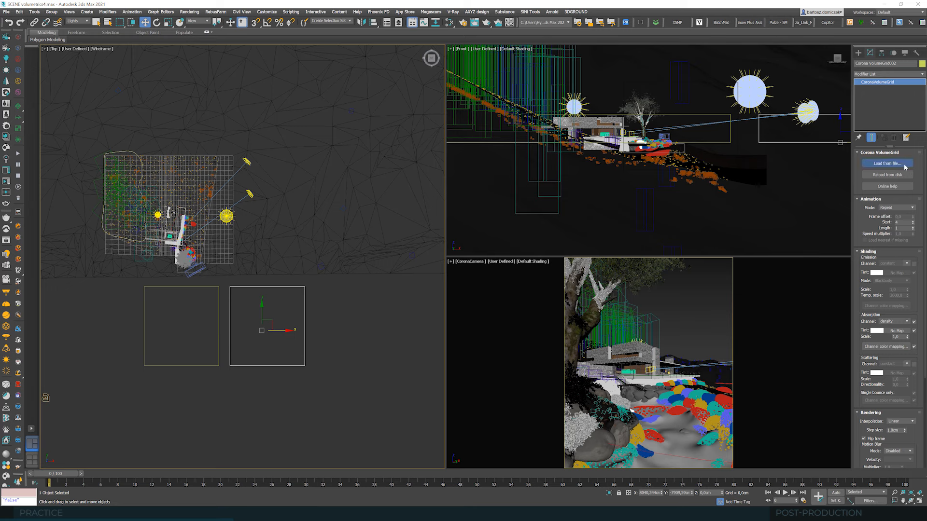
pyautogui.doubleClick(477, 212)
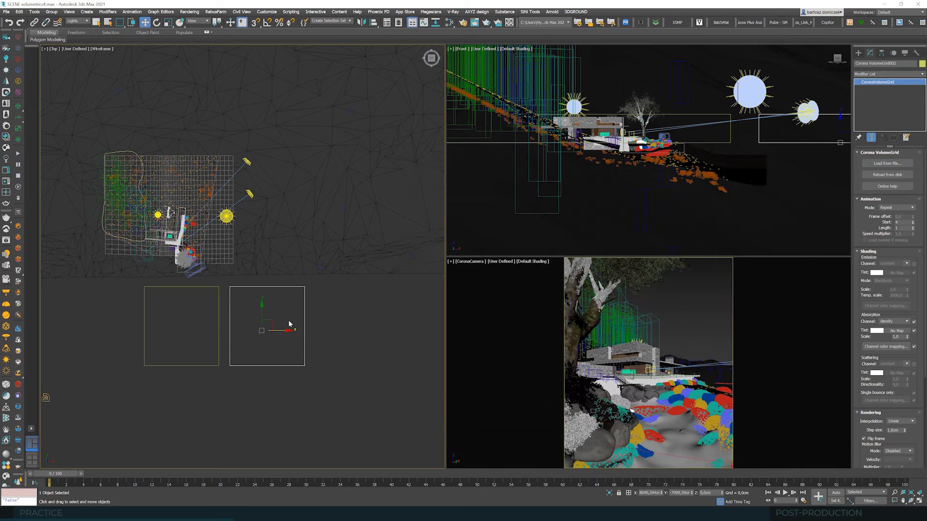
# Scale the second cloud grid up uniformly to about 40150 %, roughly matching the size of the first grid
pyautogui.click(168, 22)
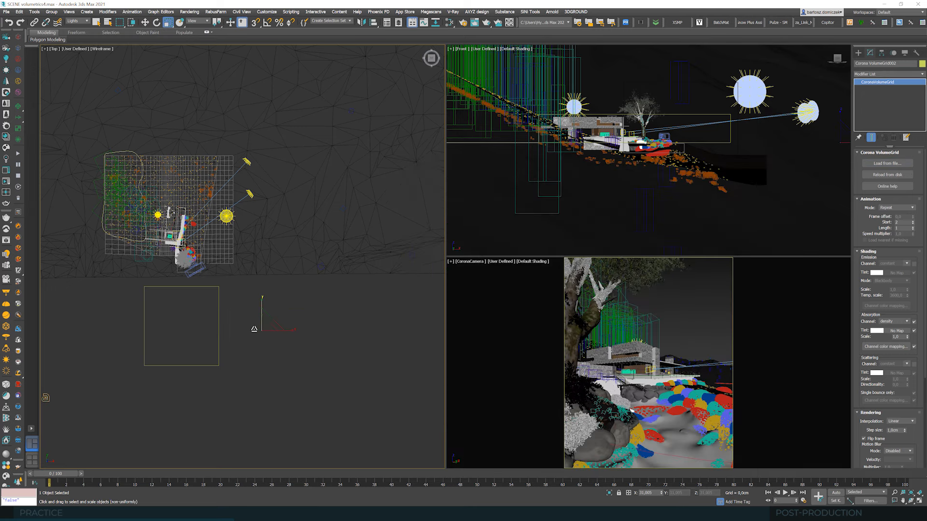
pyautogui.scroll(5, 260, 331)
pyautogui.moveTo(264, 325); pyautogui.dragTo(420, 87)
pyautogui.moveTo(265, 323); pyautogui.dragTo(830, 261)
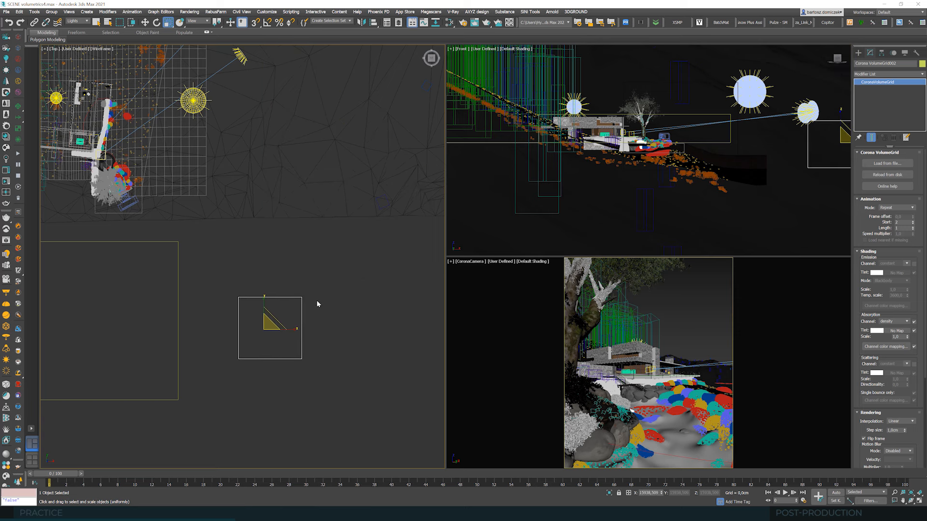
pyautogui.moveTo(269, 324); pyautogui.dragTo(310, 290)
# Clone the second cloud grid as a Copy and place it further along the X axis
pyautogui.click(145, 22)
pyautogui.scroll(-5, 248, 335)
pyautogui.keyDown('shift'); pyautogui.moveTo(258, 328); pyautogui.dragTo(348, 327); pyautogui.keyUp('shift')
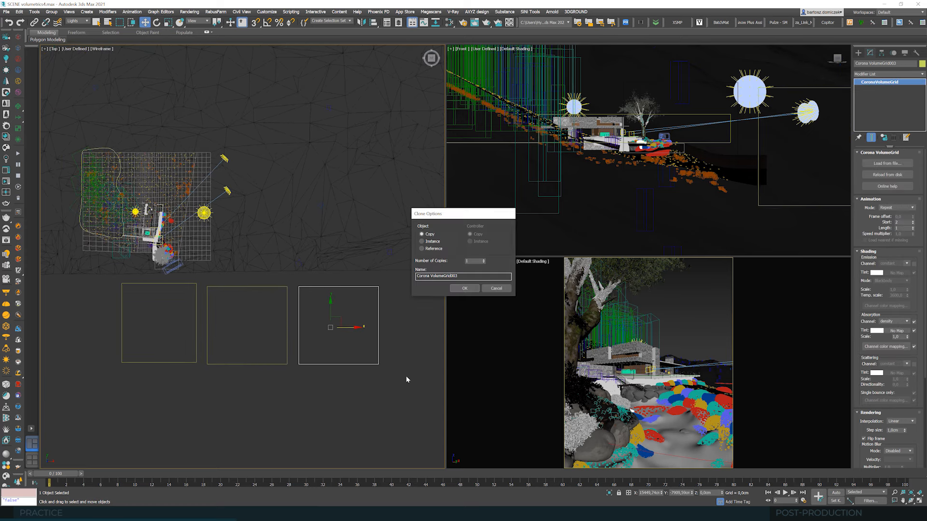
pyautogui.press('Return')
# Load rolling fog.vdb into the third volume grid
pyautogui.click(876, 165)
pyautogui.click(483, 227)
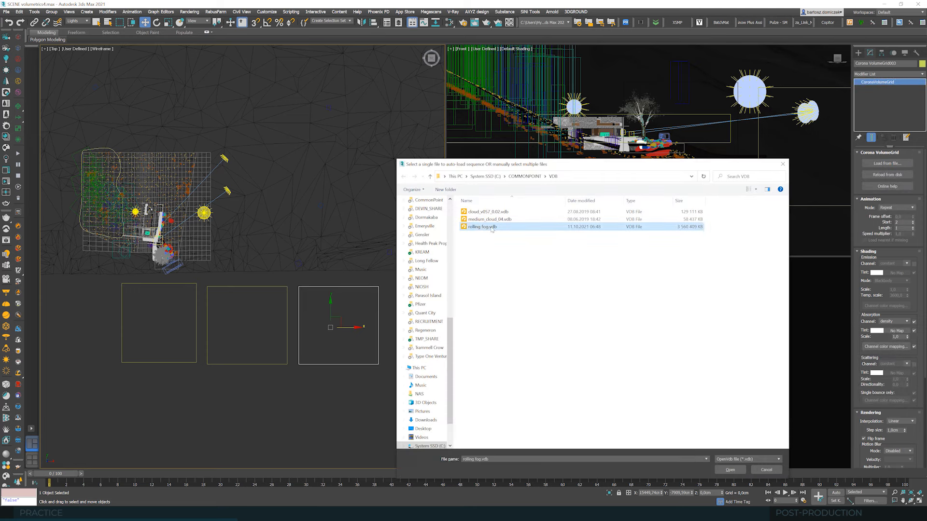
pyautogui.doubleClick(491, 228)
# Set the rolling fog volume grid's scale to 100 %
pyautogui.scroll(-3, 315, 246)
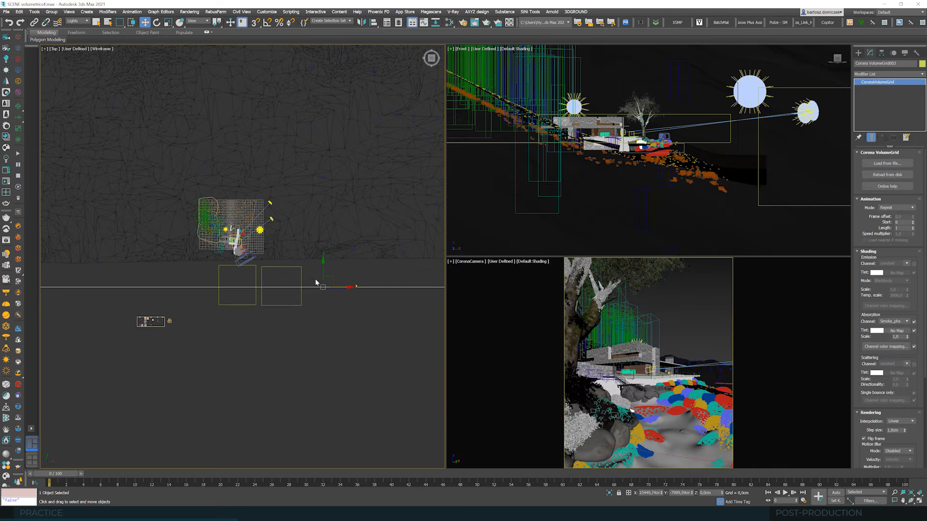
pyautogui.scroll(-5, 316, 282)
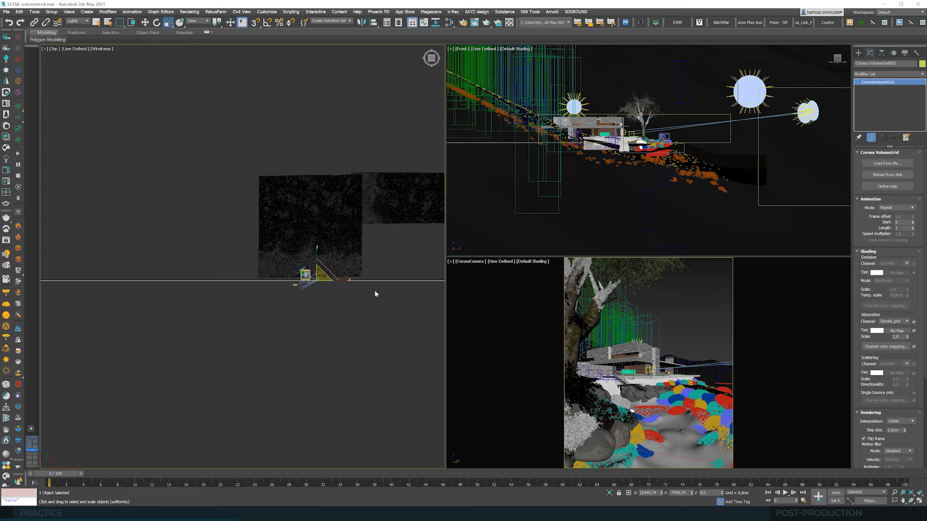
pyautogui.scroll(8, 329, 293)
pyautogui.click(167, 22)
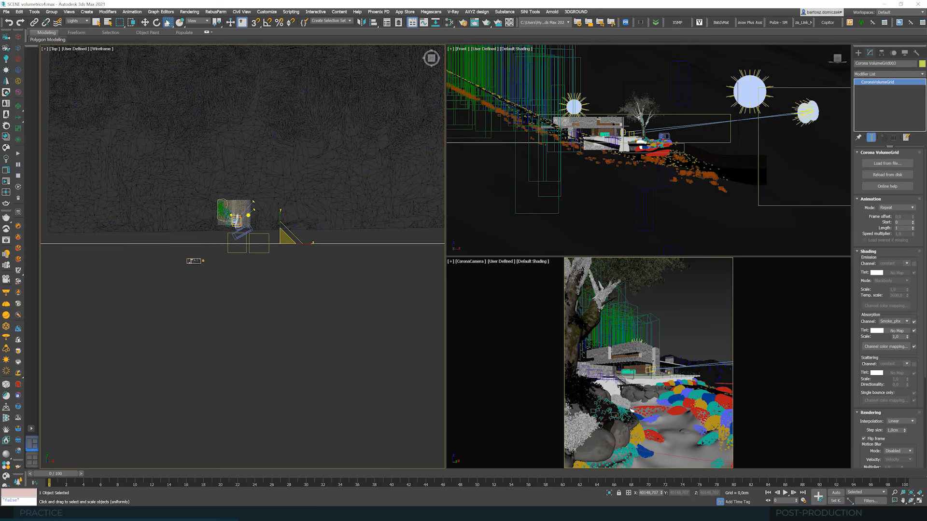
pyautogui.rightClick(168, 22)
pyautogui.click(466, 277)
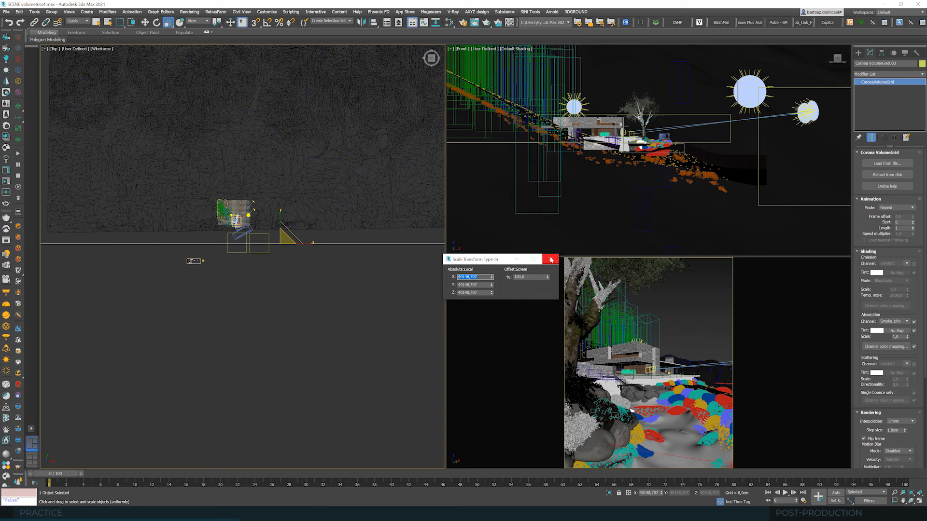
pyautogui.click(550, 259)
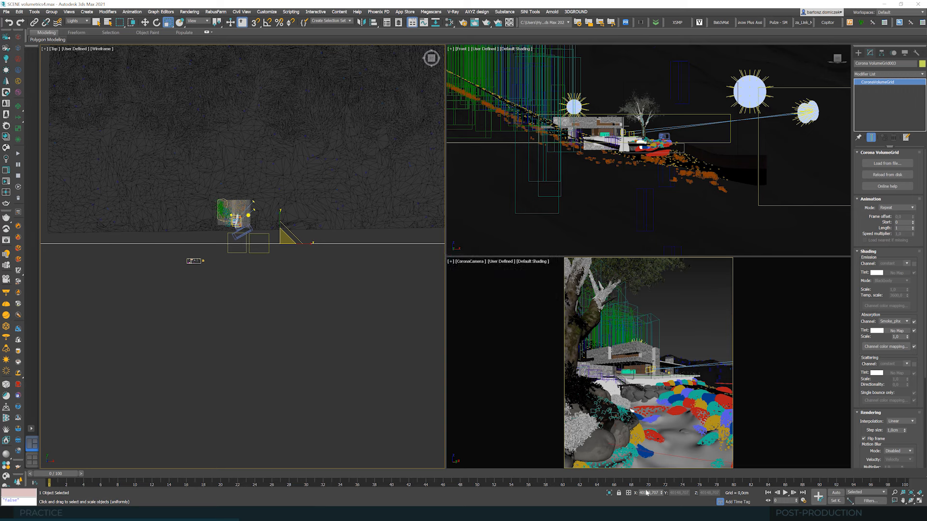
pyautogui.write('400')
pyautogui.press('Return')
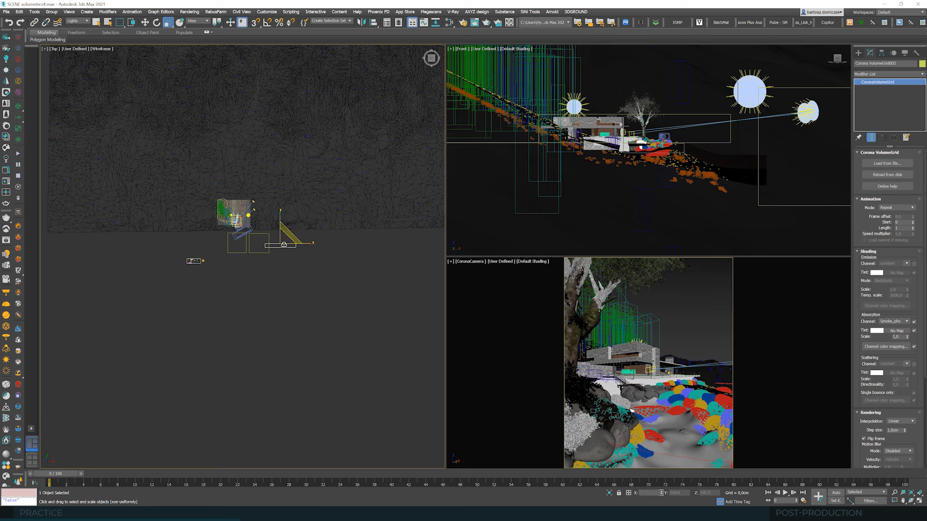
# Change the Front viewport to an orthographic view and orbit it to show all three volume grids from an angle
pyautogui.scroll(5, 283, 245)
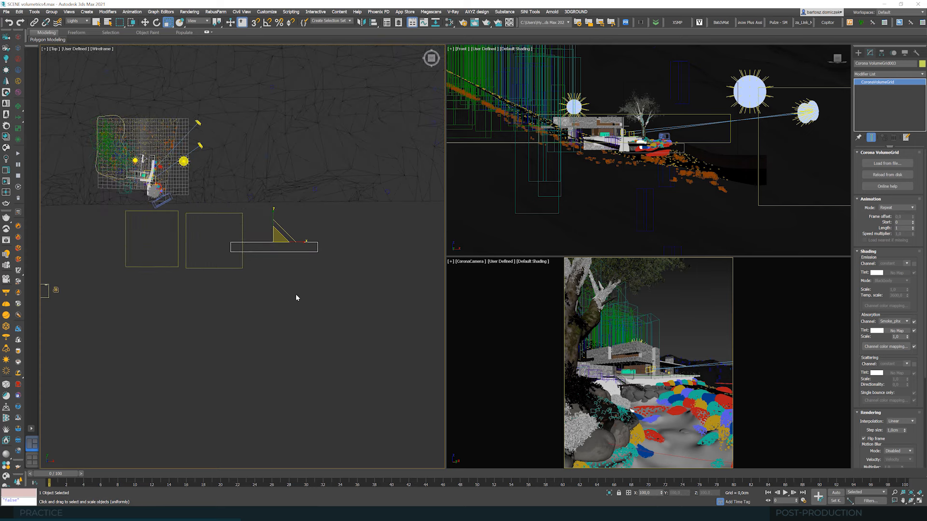
pyautogui.scroll(-6, 581, 169)
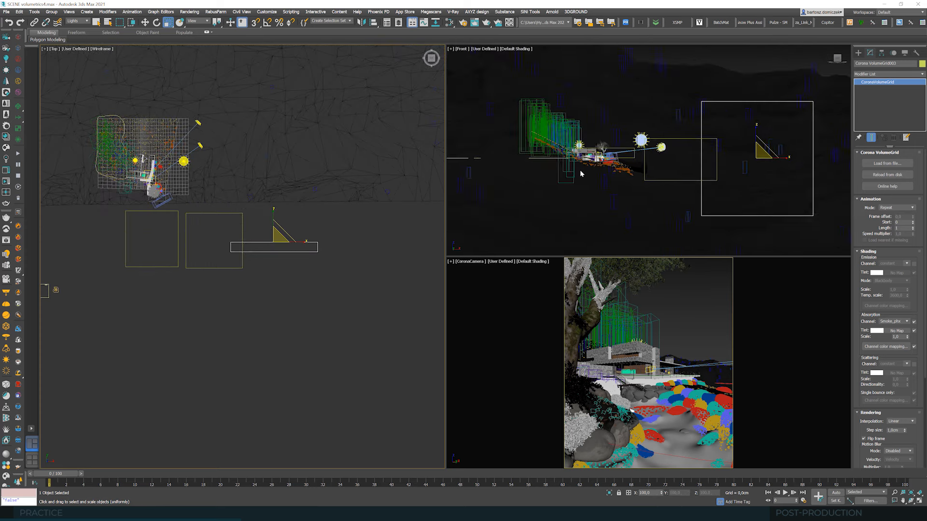
pyautogui.press('u')
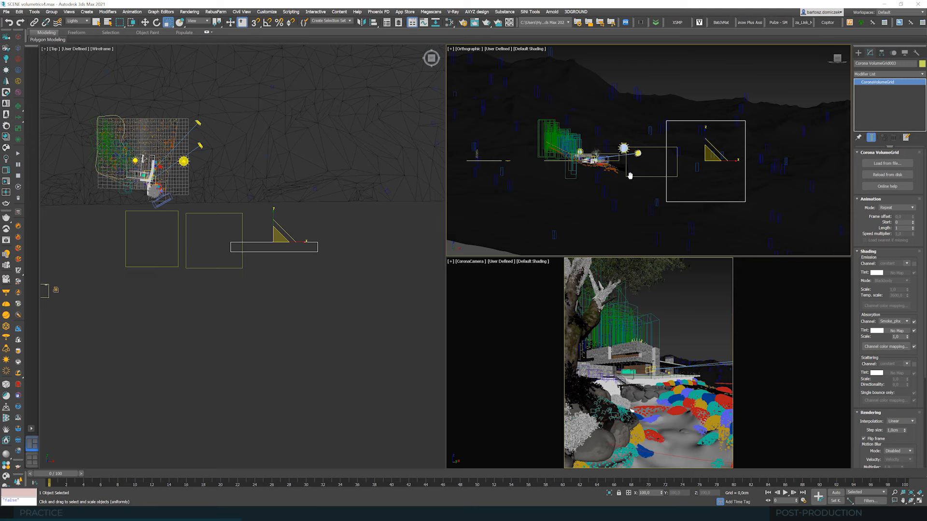
pyautogui.moveTo(635, 176); pyautogui.dragTo(634, 187, button='middle')
pyautogui.hotkey('ctrl', 'r')
pyautogui.moveTo(655, 192); pyautogui.dragTo(605, 182)
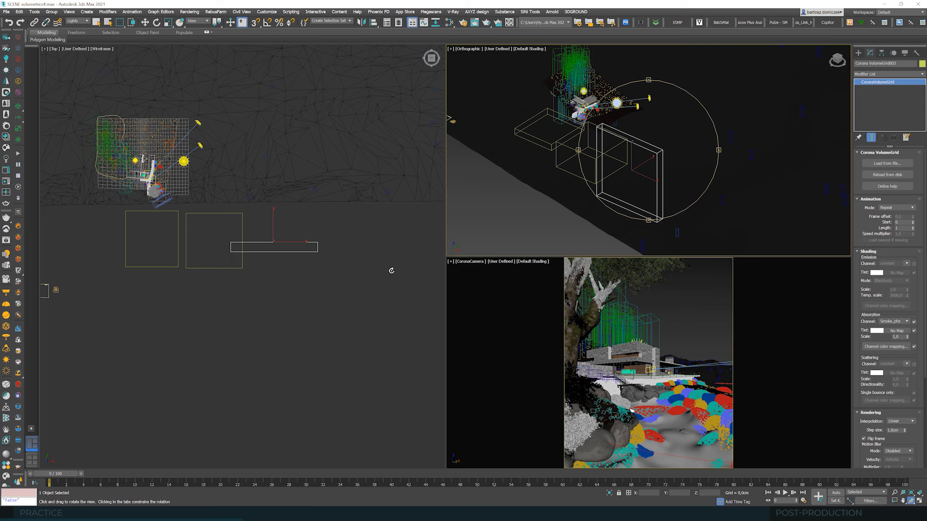
# Turn off Flip frame for the rolling fog volume grid and move it clear of the second cloud grid
pyautogui.click(145, 22)
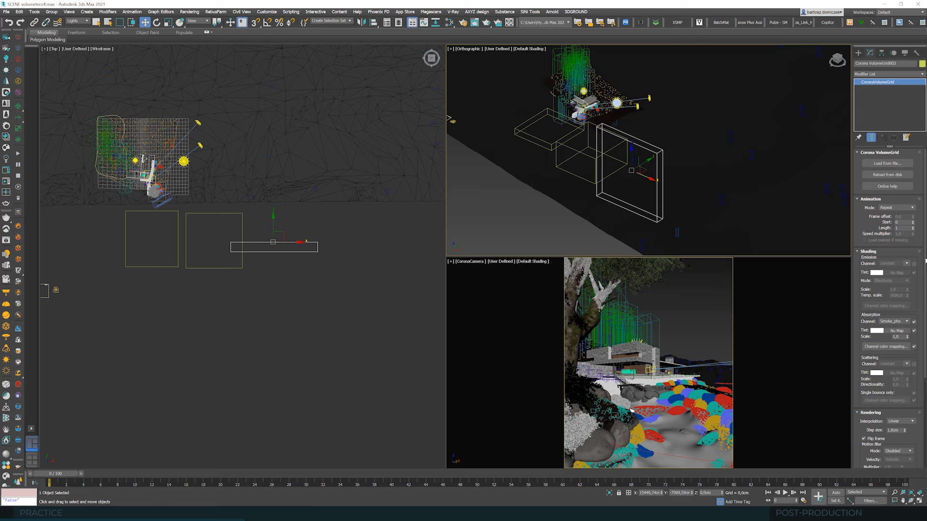
pyautogui.scroll(-3, 925, 317)
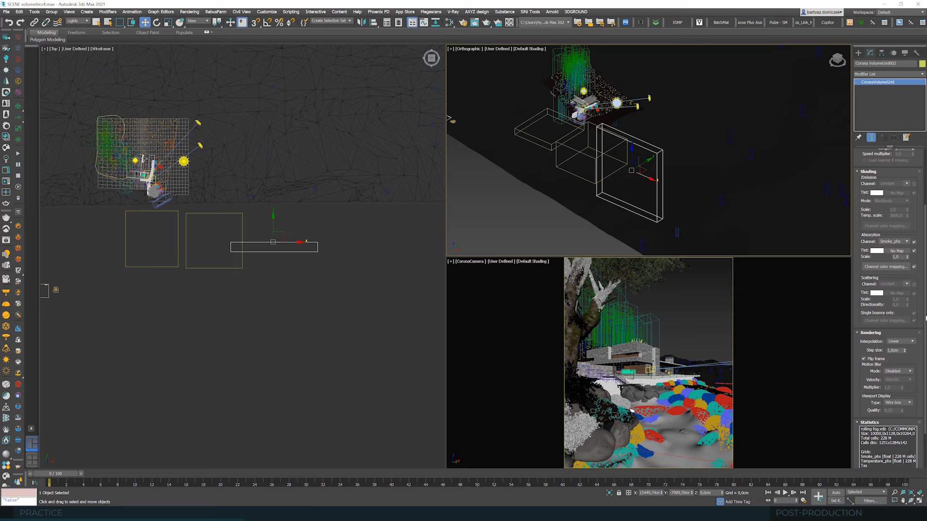
pyautogui.scroll(-2, 926, 318)
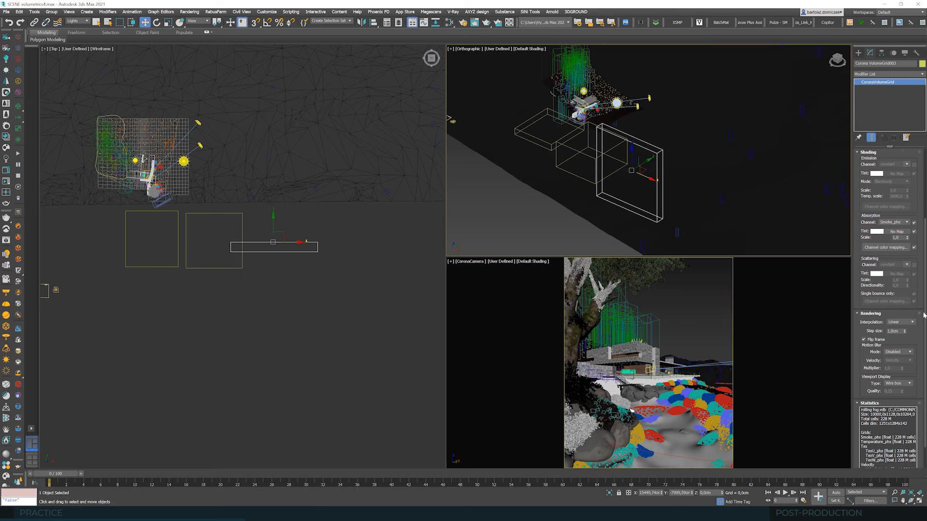
pyautogui.scroll(1, 889, 309)
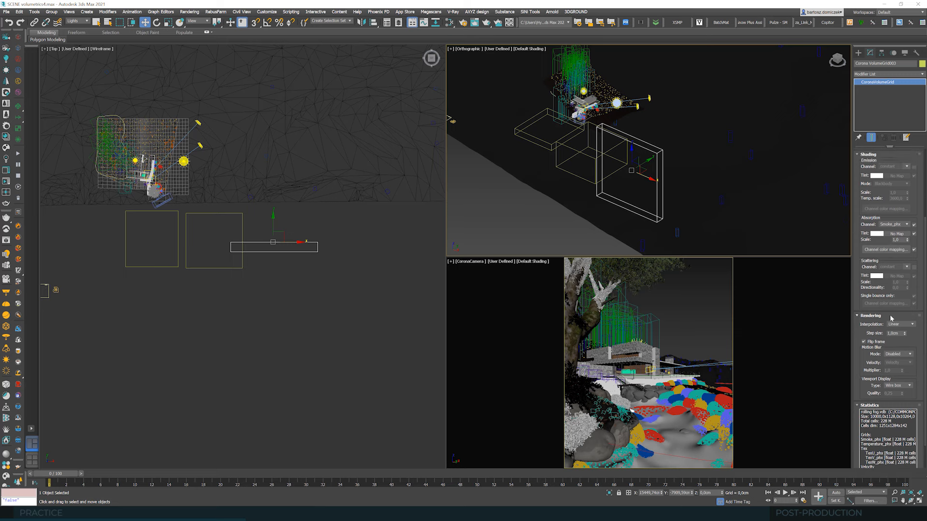
pyautogui.click(864, 342)
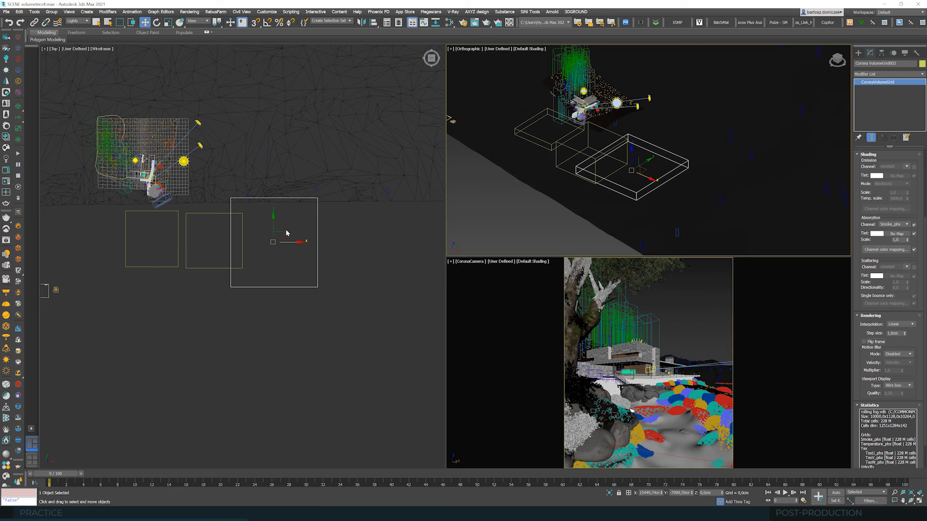
pyautogui.moveTo(281, 232); pyautogui.dragTo(300, 236)
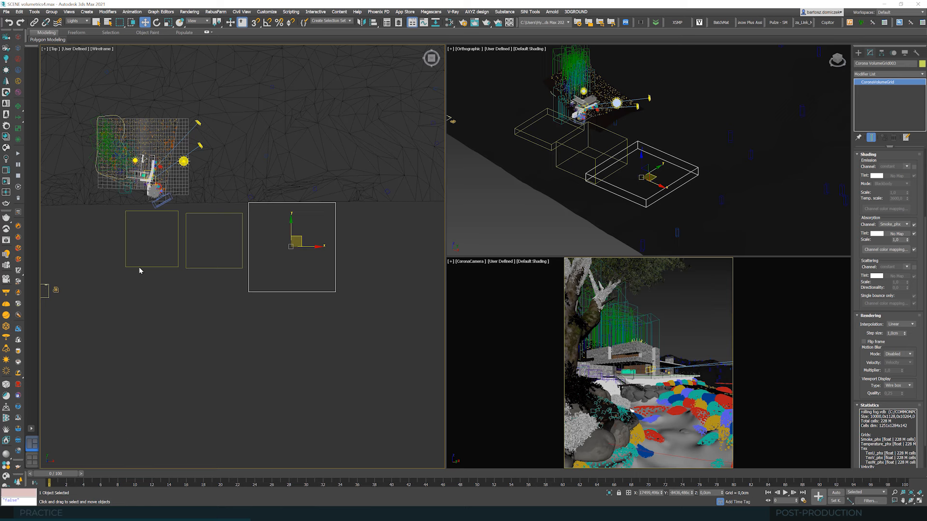
# Set the selection filter to All, select the first cloud volume grid and change its viewport display type to Point cloud
pyautogui.click(71, 20)
pyautogui.click(73, 27)
pyautogui.moveTo(106, 241); pyautogui.dragTo(155, 289)
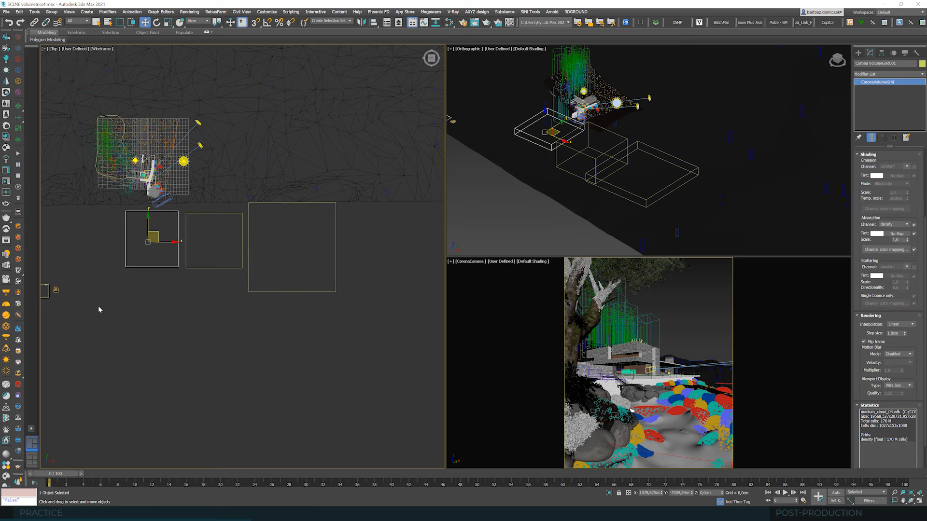
pyautogui.scroll(5, 144, 250)
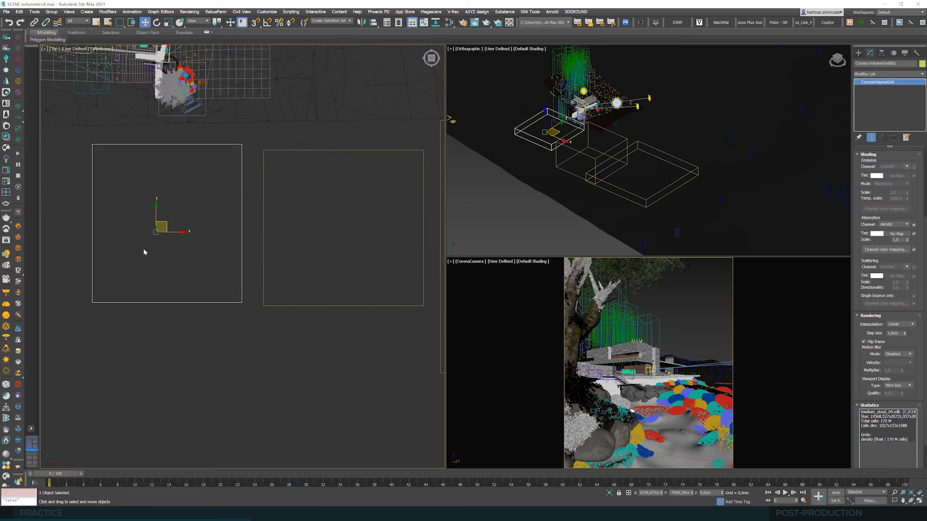
pyautogui.scroll(-2, 230, 268)
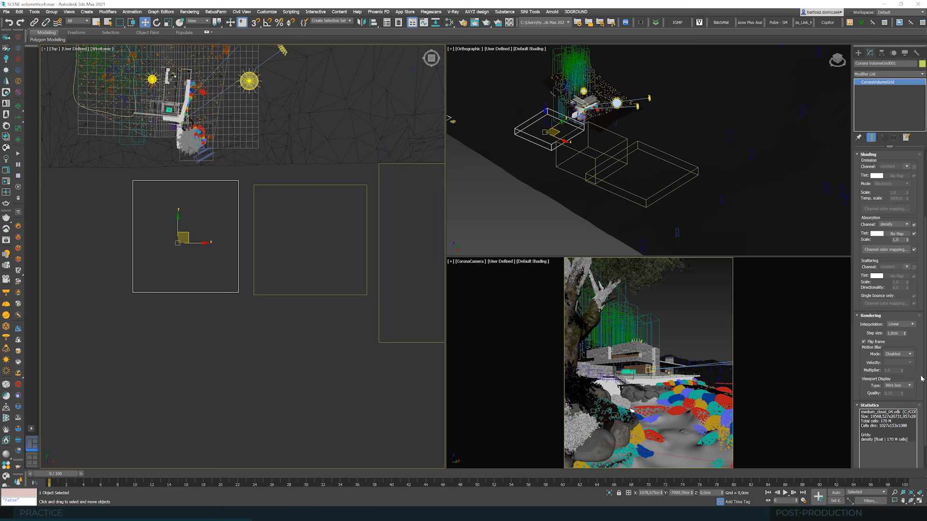
pyautogui.click(896, 386)
pyautogui.click(895, 396)
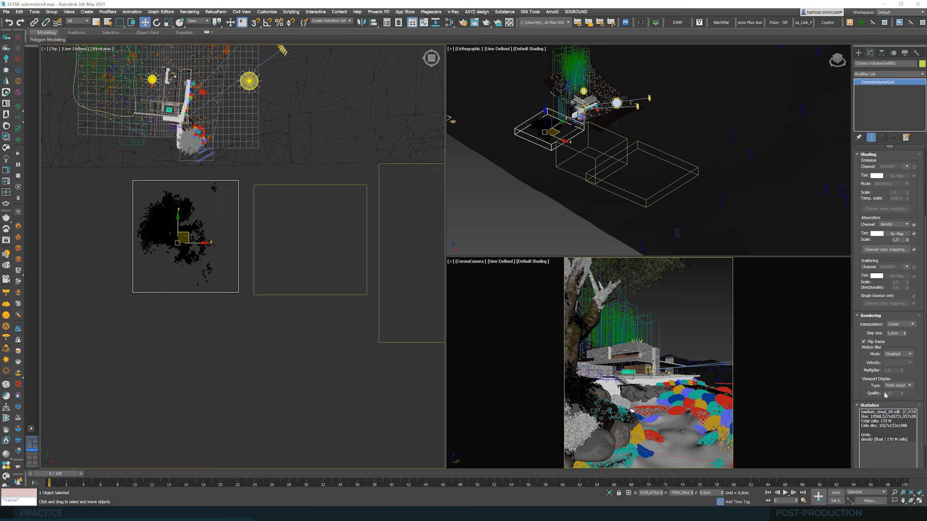
# Select all three Corona volume grids and isolate them from the rest of the scene
pyautogui.scroll(2, 199, 218)
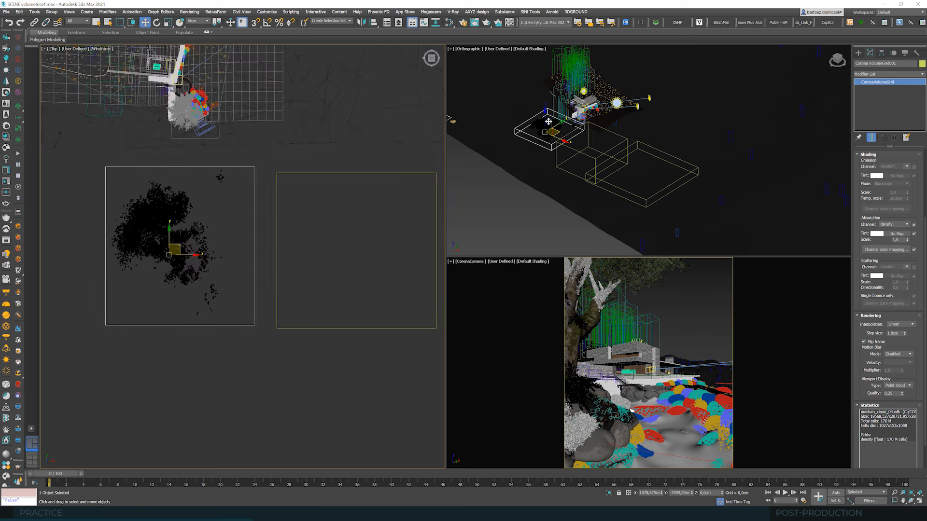
pyautogui.scroll(2, 548, 120)
pyautogui.click(911, 501)
pyautogui.rightClick(238, 244)
pyautogui.rightClick(236, 243)
pyautogui.scroll(-3, 211, 238)
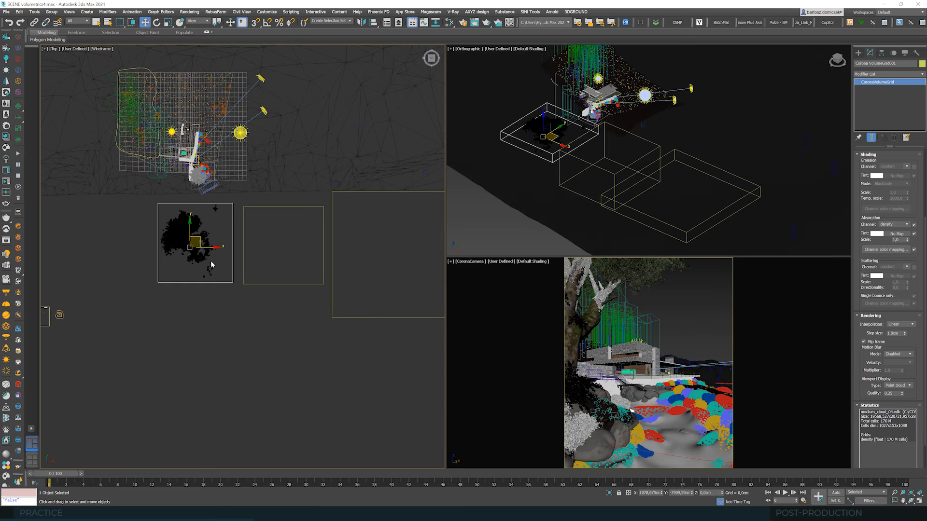
pyautogui.hotkey('ctrl', 'q')
pyautogui.rightClick(252, 270)
pyautogui.click(258, 207)
pyautogui.click(303, 352)
pyautogui.scroll(3, 517, 123)
pyautogui.scroll(1, 573, 184)
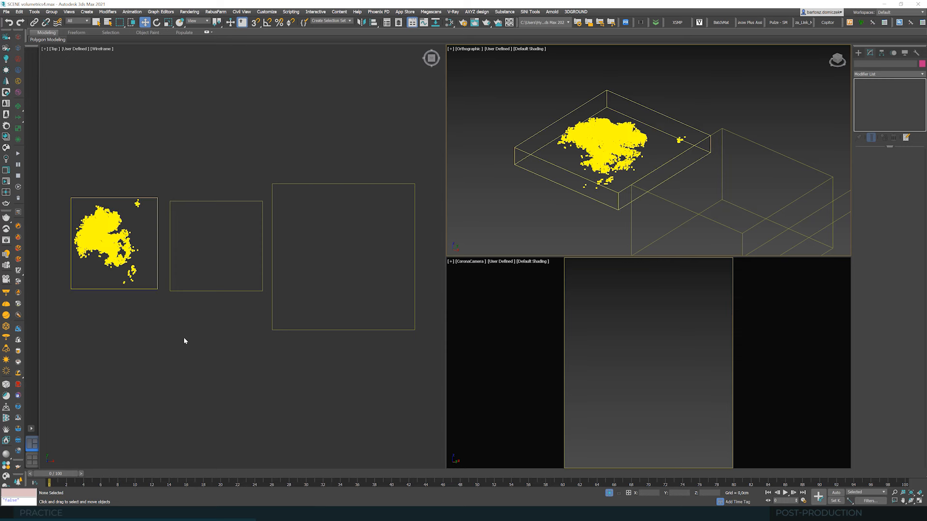
pyautogui.moveTo(137, 304); pyautogui.dragTo(162, 293, button='middle')
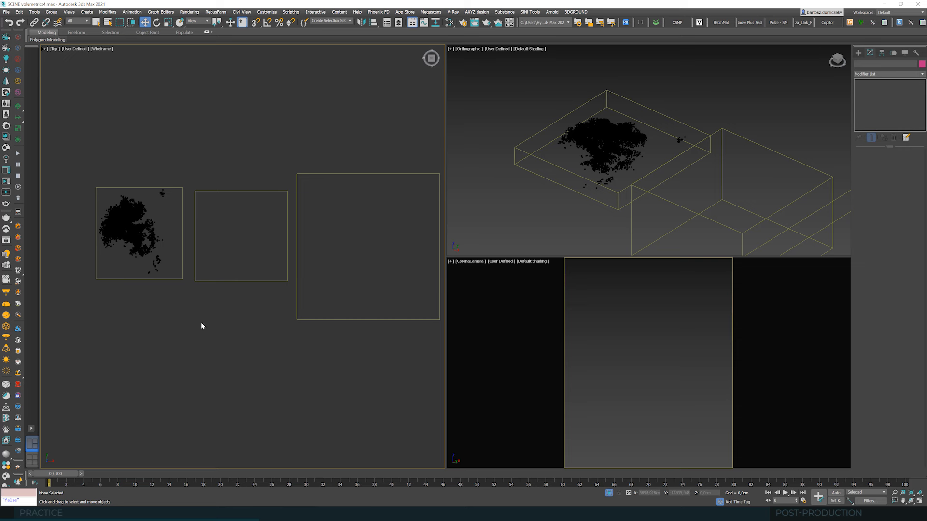
# Try the constant absorption channel on the first cloud grid, and switch it back to density
pyautogui.click(136, 233)
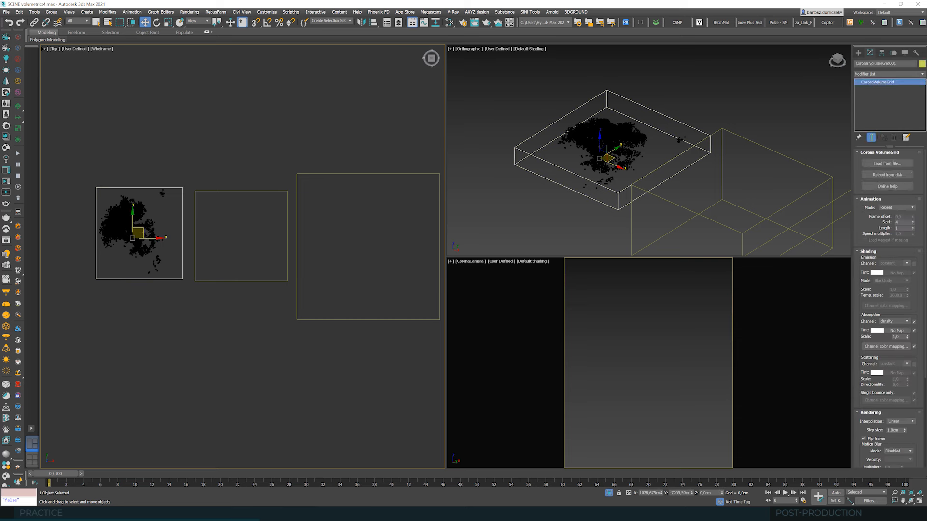
pyautogui.moveTo(923, 270); pyautogui.dragTo(926, 297)
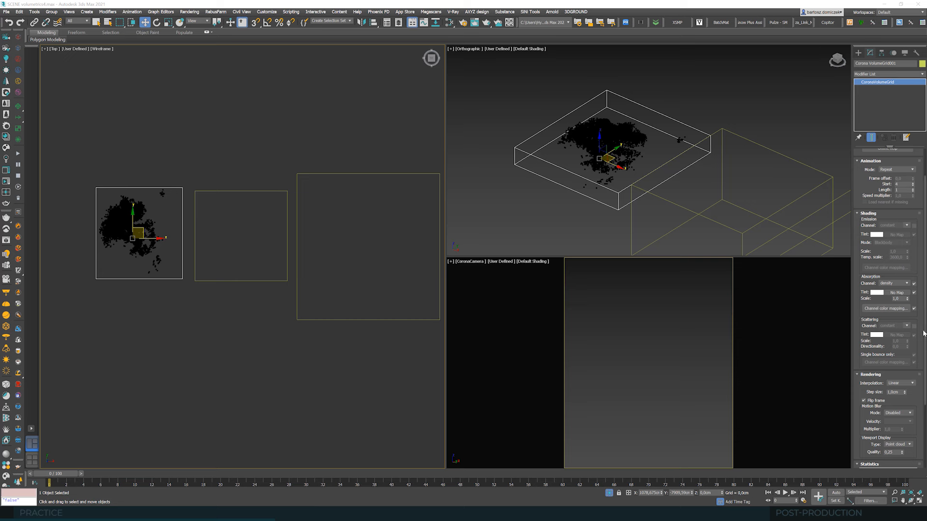
pyautogui.click(907, 284)
pyautogui.click(901, 289)
pyautogui.scroll(-2, 658, 191)
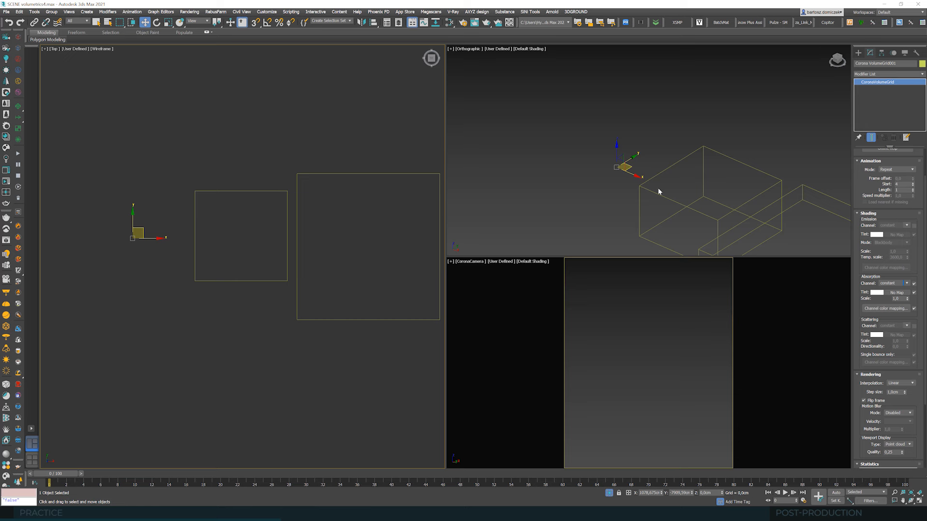
pyautogui.click(904, 284)
pyautogui.click(894, 295)
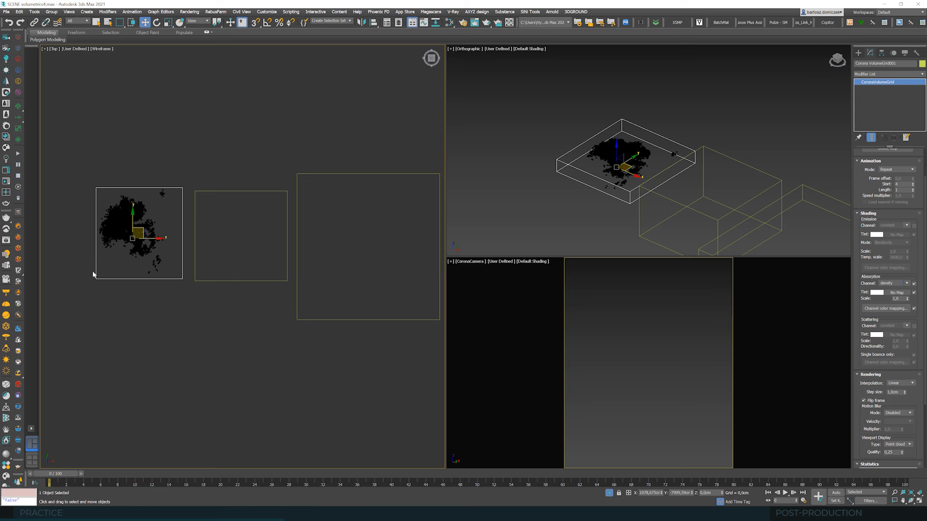
# Review the absorption channels available for the rolling fog volume grid
pyautogui.scroll(3, 92, 271)
pyautogui.moveTo(147, 200); pyautogui.dragTo(174, 250, button='middle')
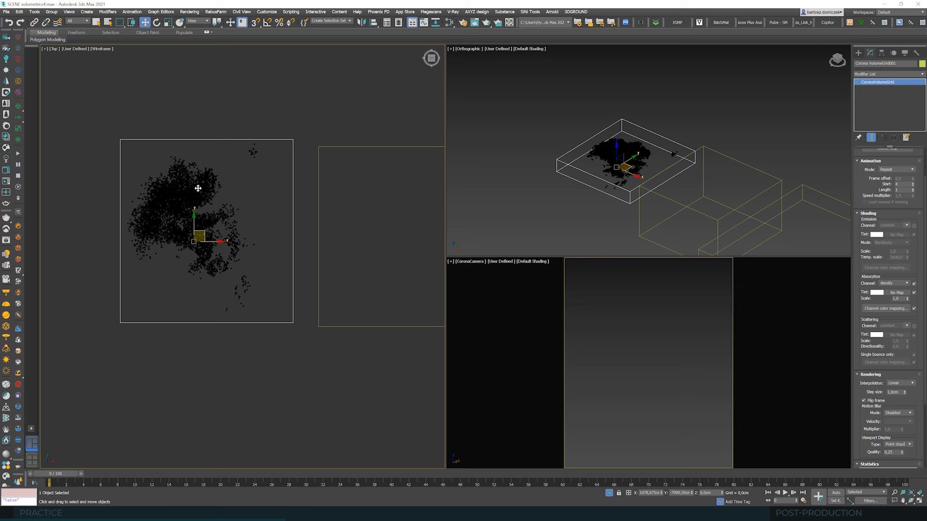
pyautogui.scroll(1, 189, 197)
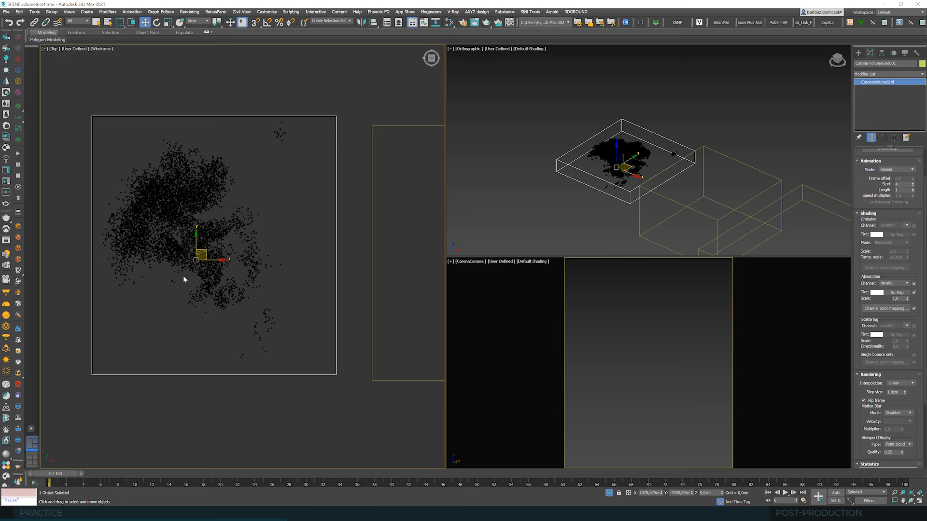
pyautogui.scroll(-2, 176, 296)
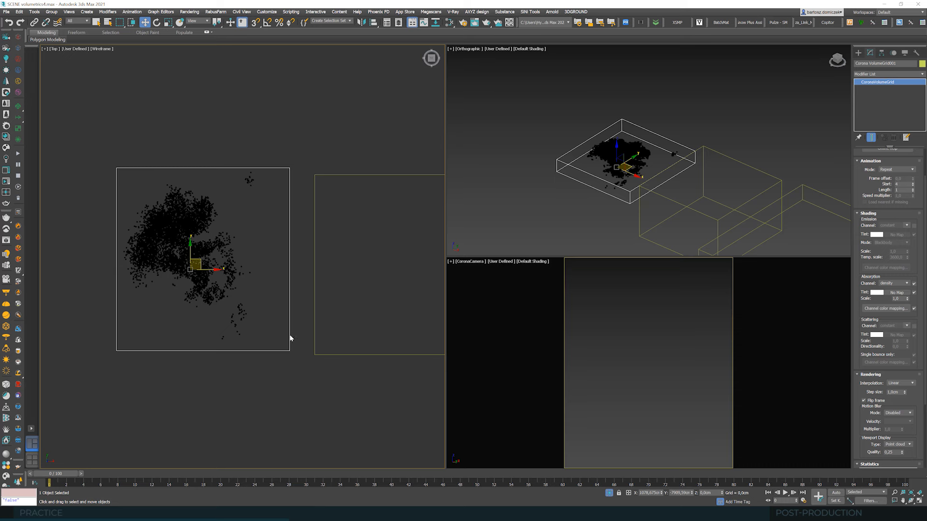
pyautogui.scroll(-3, 153, 332)
pyautogui.click(365, 381)
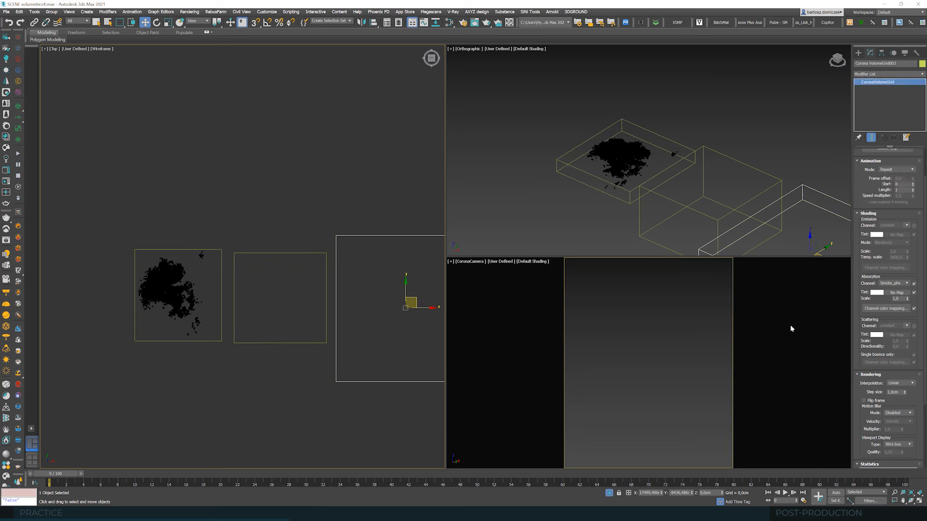
pyautogui.moveTo(317, 355); pyautogui.dragTo(198, 355, button='middle')
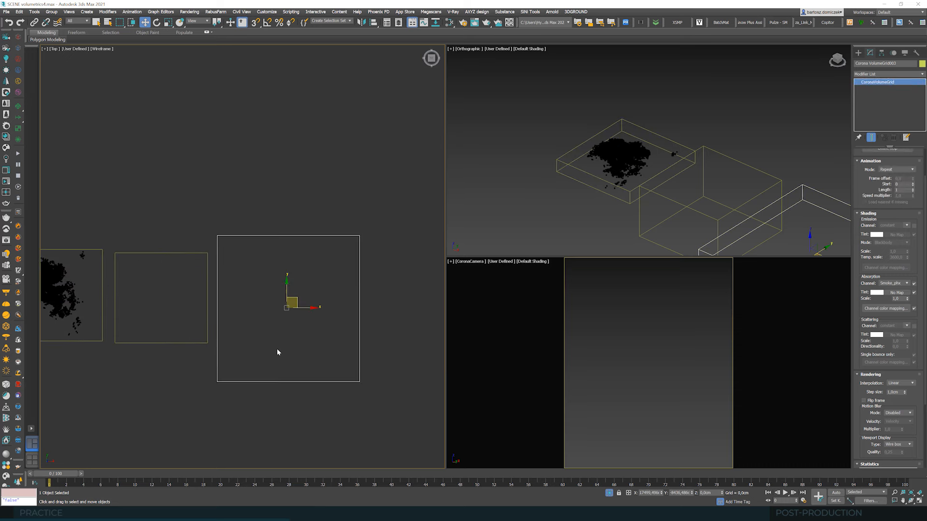
pyautogui.click(907, 284)
pyautogui.moveTo(271, 245); pyautogui.dragTo(283, 243, button='middle')
pyautogui.click(898, 284)
pyautogui.click(891, 294)
pyautogui.click(306, 194)
pyautogui.moveTo(186, 234); pyautogui.dragTo(265, 232, button='middle')
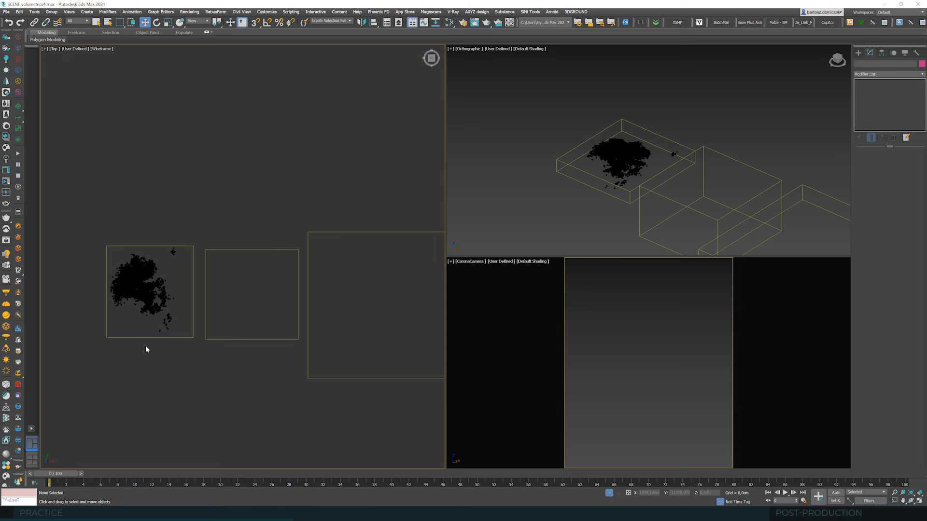
# Try lower and higher absorption scale values on the first cloud grid, such as 0.25 and 1.25
pyautogui.click(145, 309)
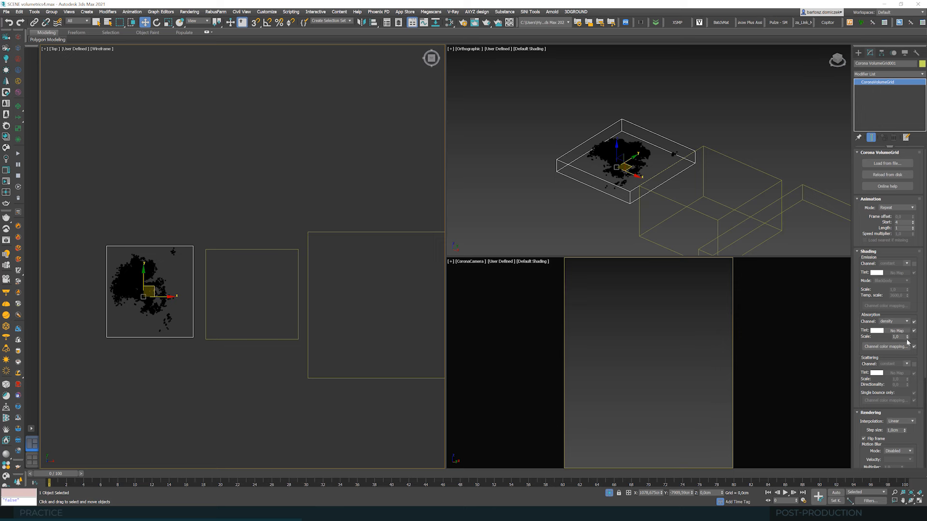
pyautogui.moveTo(908, 338); pyautogui.dragTo(922, 226)
pyautogui.moveTo(917, 311); pyautogui.dragTo(907, 334)
pyautogui.scroll(4, 599, 147)
pyautogui.moveTo(688, 162); pyautogui.dragTo(670, 159, button='middle')
pyautogui.scroll(2, 712, 168)
pyautogui.scroll(-3, 750, 218)
pyautogui.moveTo(907, 337)
pyautogui.mouseDown()
pyautogui.moveTo(913, 342)
pyautogui.moveTo(921, 313)
pyautogui.moveTo(921, 332)
pyautogui.mouseUp()
pyautogui.moveTo(8, 329); pyautogui.dragTo(4, 339)
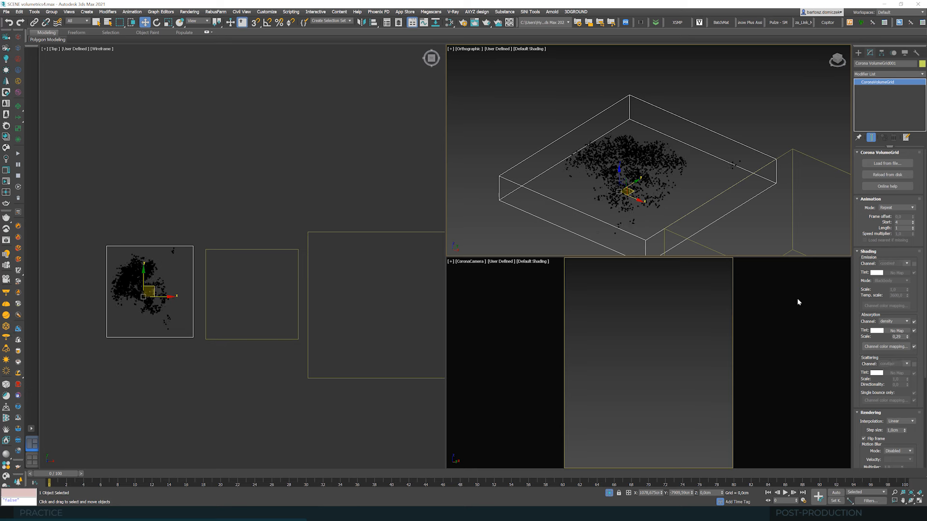
pyautogui.moveTo(909, 338); pyautogui.dragTo(918, 319)
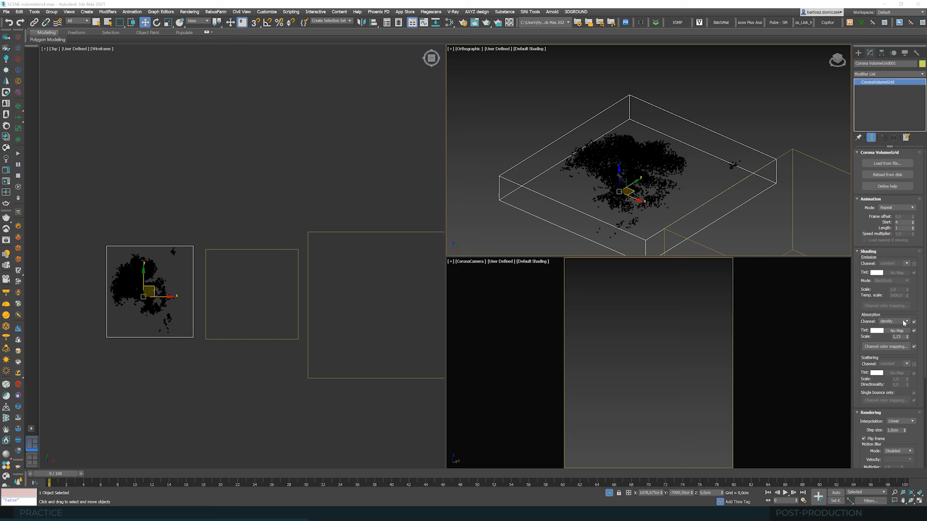
# Set the first cloud grid's absorption scale to 1.0
pyautogui.doubleClick(901, 337)
pyautogui.write('1')
pyautogui.rightClick(364, 186)
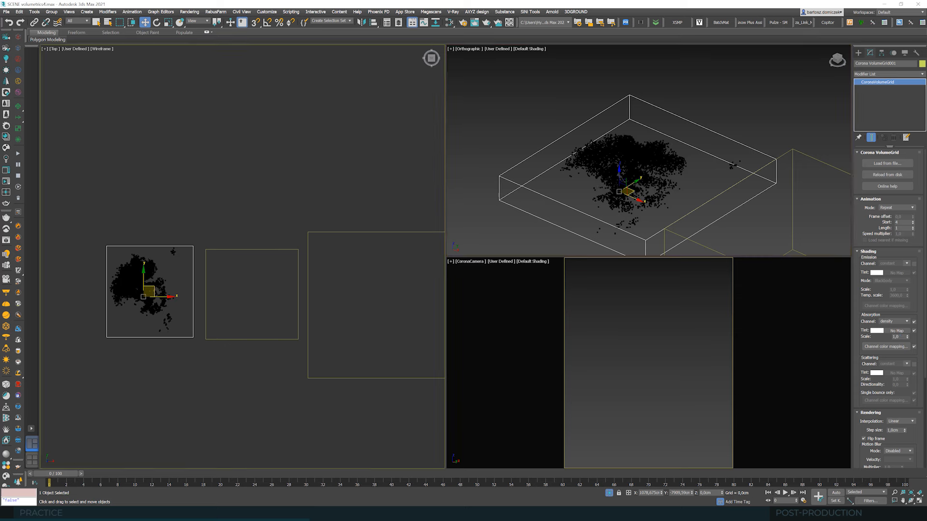
# Enable scattering on the first cloud grid and set its scattering channel to density
pyautogui.click(915, 364)
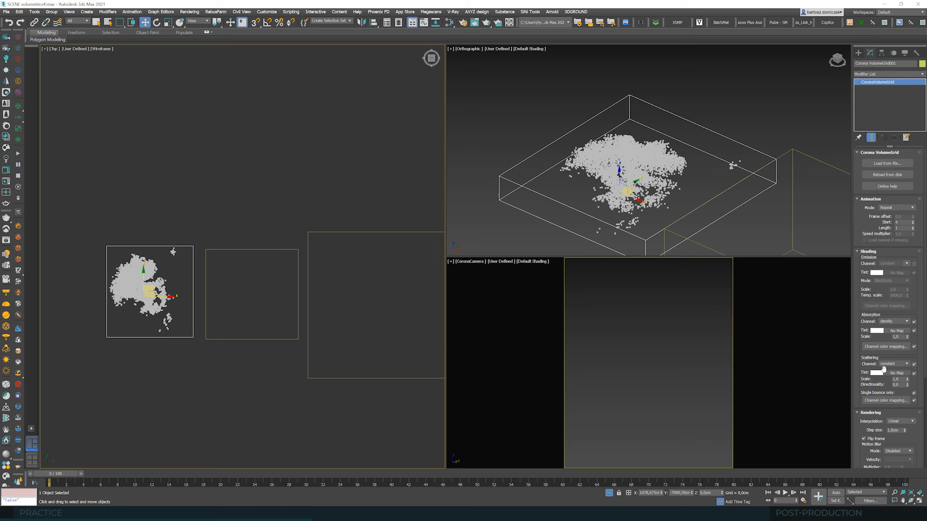
pyautogui.click(898, 364)
pyautogui.click(892, 374)
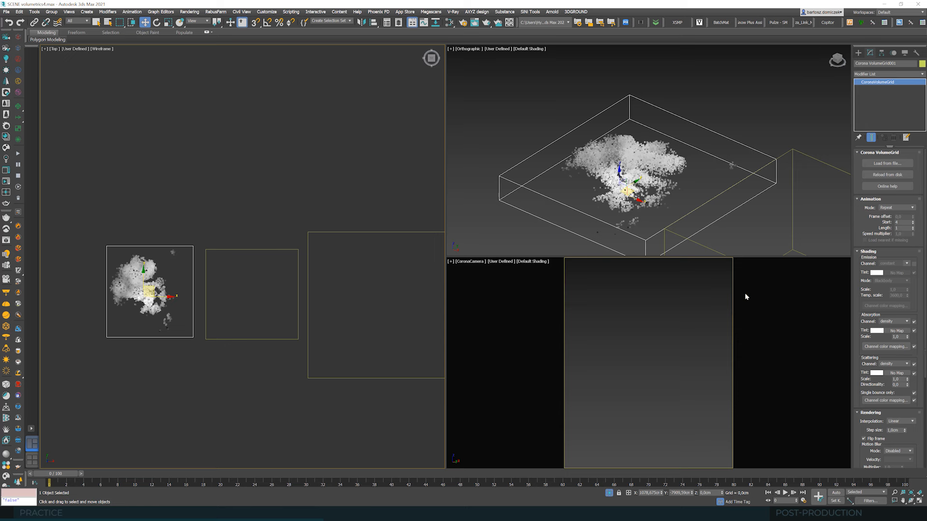
# Try the constant scattering channel on the first cloud grid, and return it to density
pyautogui.click(906, 365)
pyautogui.click(896, 370)
pyautogui.click(901, 364)
pyautogui.click(891, 374)
# Set the first cloud grid's point cloud quality to 1.0 and compare its constant and density scattering channels, ending on density
pyautogui.scroll(-3, 898, 405)
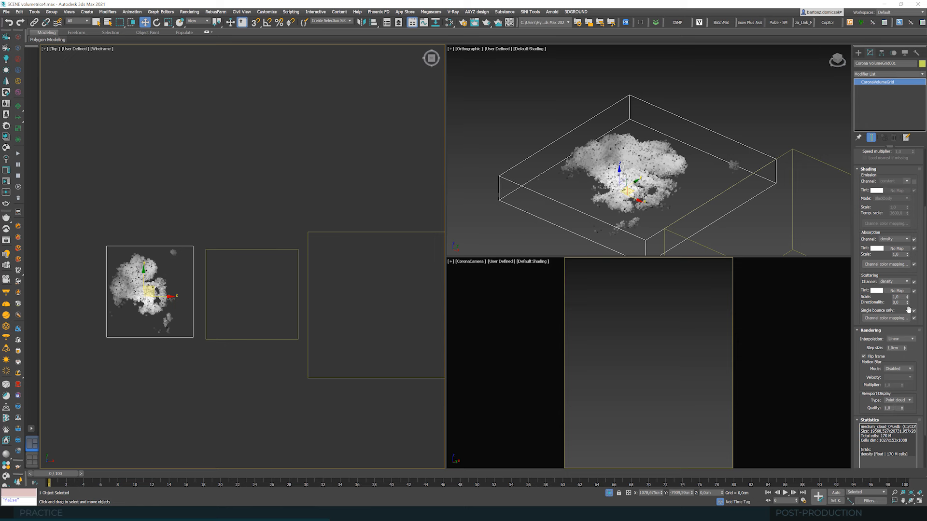
pyautogui.click(895, 282)
pyautogui.click(893, 288)
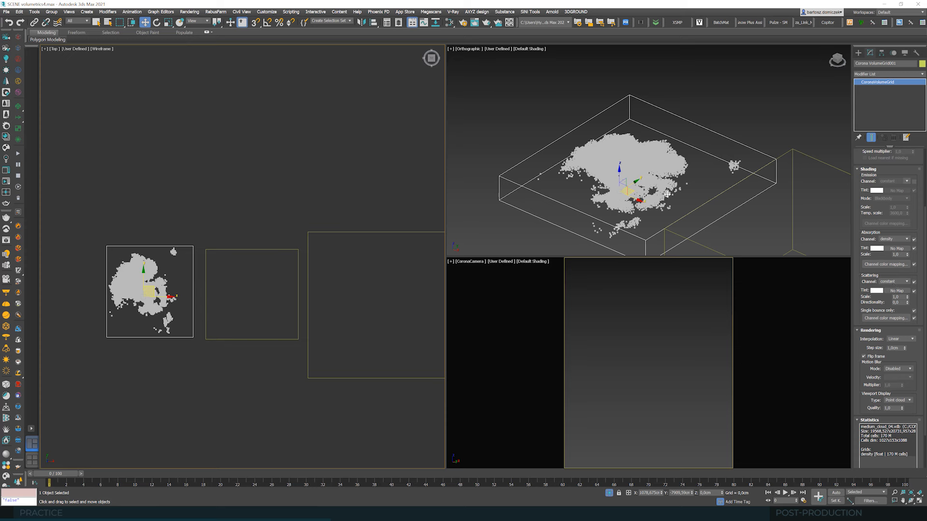
pyautogui.scroll(3, 624, 178)
pyautogui.scroll(-2, 624, 178)
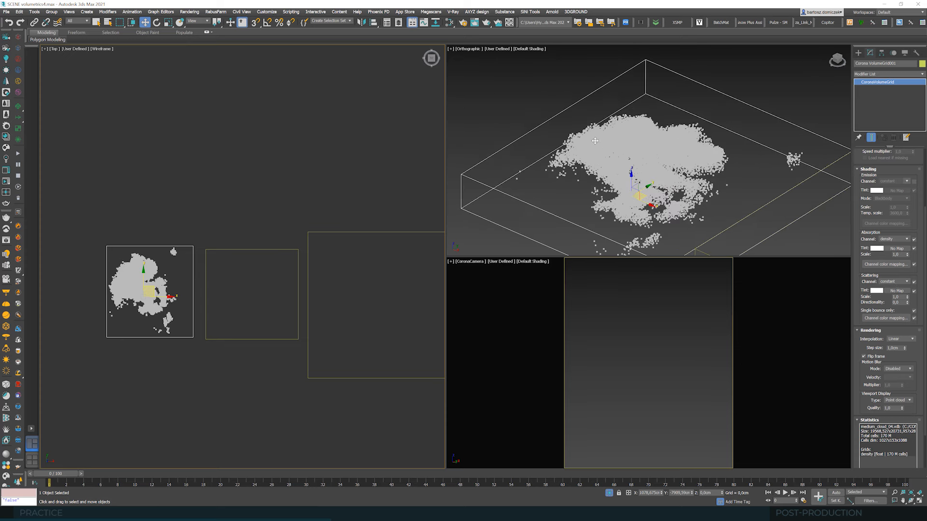
pyautogui.click(895, 282)
pyautogui.click(891, 294)
# Orbit around the first cloud grid and try a different scattering scale on it
pyautogui.hotkey('ctrl', 'r')
pyautogui.moveTo(643, 161); pyautogui.dragTo(668, 142)
pyautogui.scroll(2, 649, 163)
pyautogui.scroll(-3, 651, 151)
pyautogui.scroll(2, 676, 152)
pyautogui.moveTo(908, 297); pyautogui.dragTo(887, 303)
# Set the first cloud grid's scattering scale to 1.0 and view its point cloud up close
pyautogui.doubleClick(901, 296)
pyautogui.write('1')
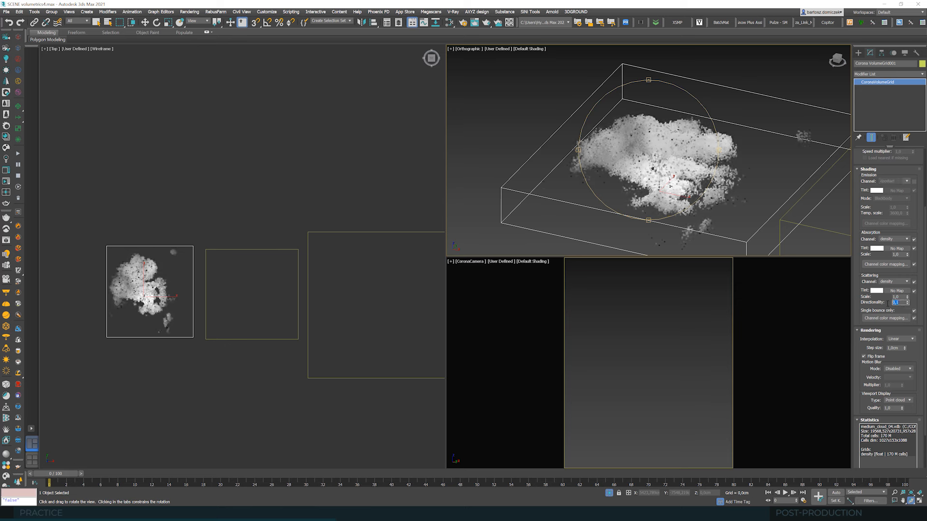
pyautogui.press('Tab')
pyautogui.moveTo(642, 154)
pyautogui.mouseDown()
pyautogui.moveTo(656, 144)
pyautogui.moveTo(637, 162)
pyautogui.mouseUp()
pyautogui.scroll(4, 641, 160)
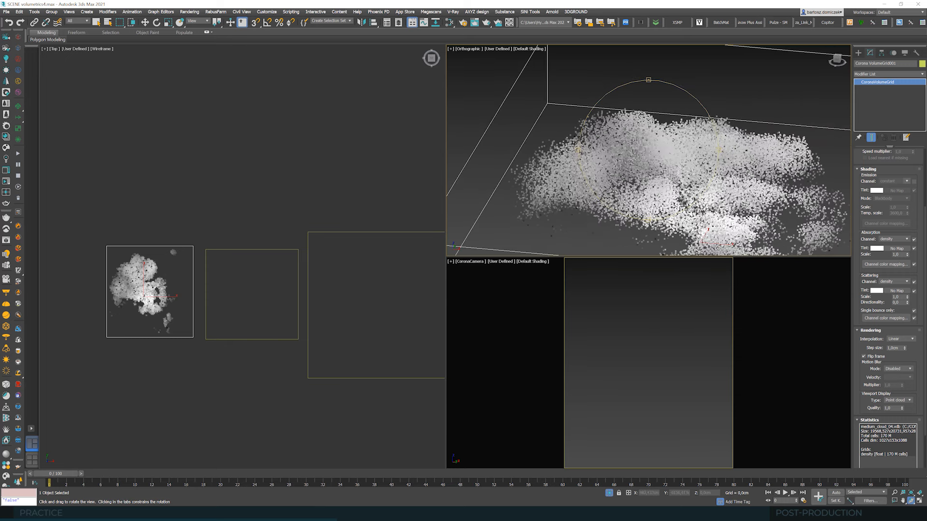
# Try a different absorption scale on the first cloud grid and set it back to 1.0
pyautogui.scroll(-4, 671, 189)
pyautogui.moveTo(671, 188); pyautogui.dragTo(664, 159)
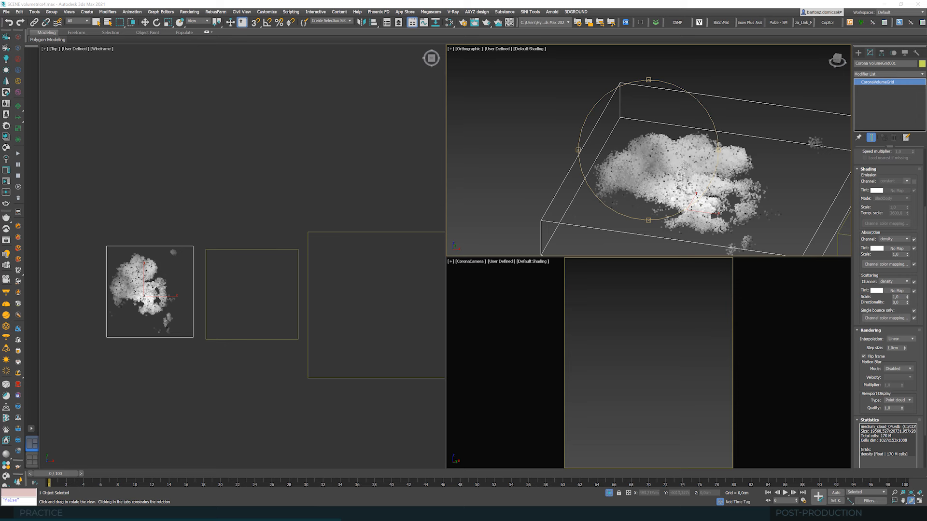
pyautogui.moveTo(908, 258); pyautogui.dragTo(914, 281)
pyautogui.moveTo(699, 174)
pyautogui.mouseDown()
pyautogui.moveTo(672, 176)
pyautogui.moveTo(690, 168)
pyautogui.moveTo(680, 177)
pyautogui.mouseUp()
pyautogui.doubleClick(896, 255)
pyautogui.write('1,')
pyautogui.press('Return')
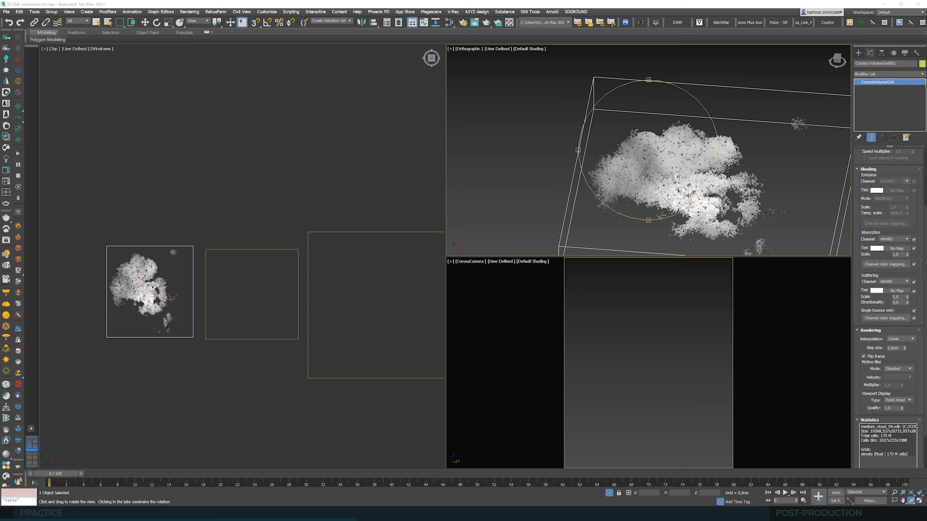
pyautogui.scroll(-1, 926, 309)
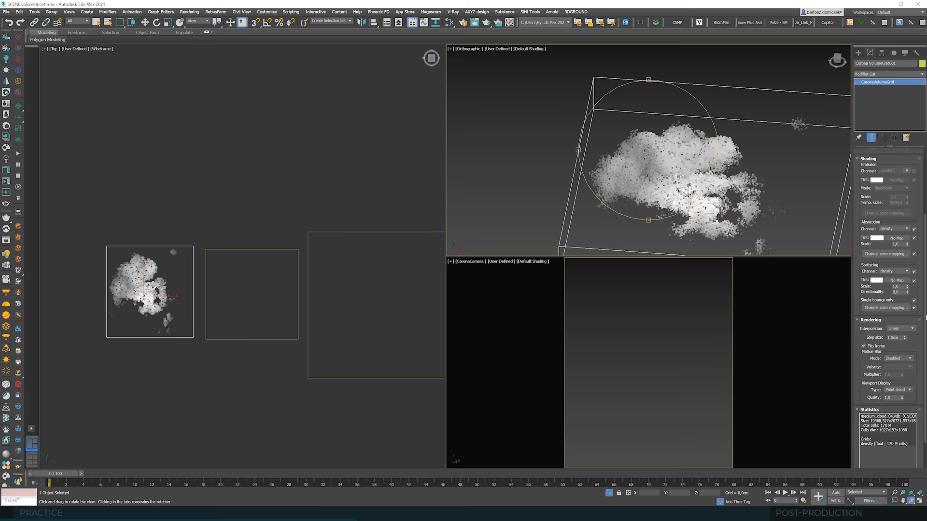
pyautogui.scroll(7, 926, 318)
pyautogui.scroll(-6, 926, 314)
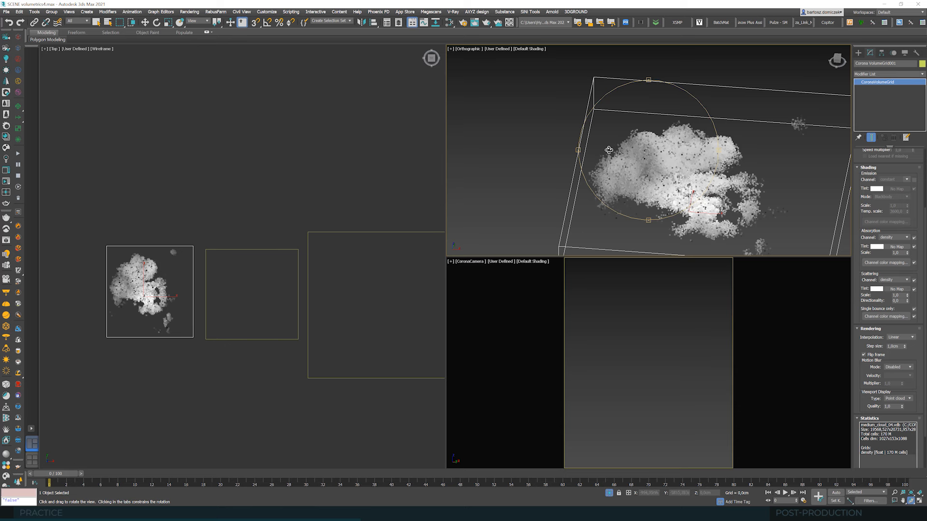
# Switch the first cloud grid's scattering channel to constant, try a higher scattering scale and restore it to 1.0
pyautogui.click(903, 280)
pyautogui.click(891, 288)
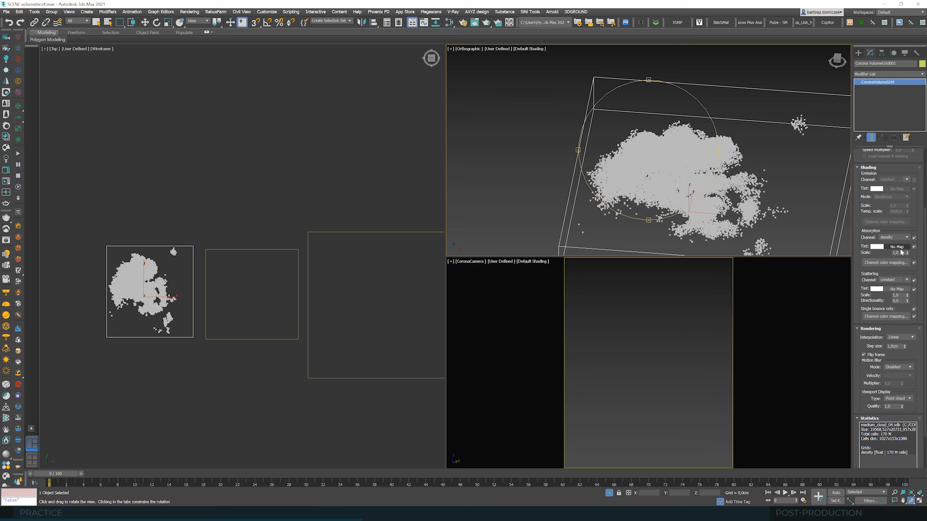
pyautogui.moveTo(907, 295); pyautogui.dragTo(912, 270)
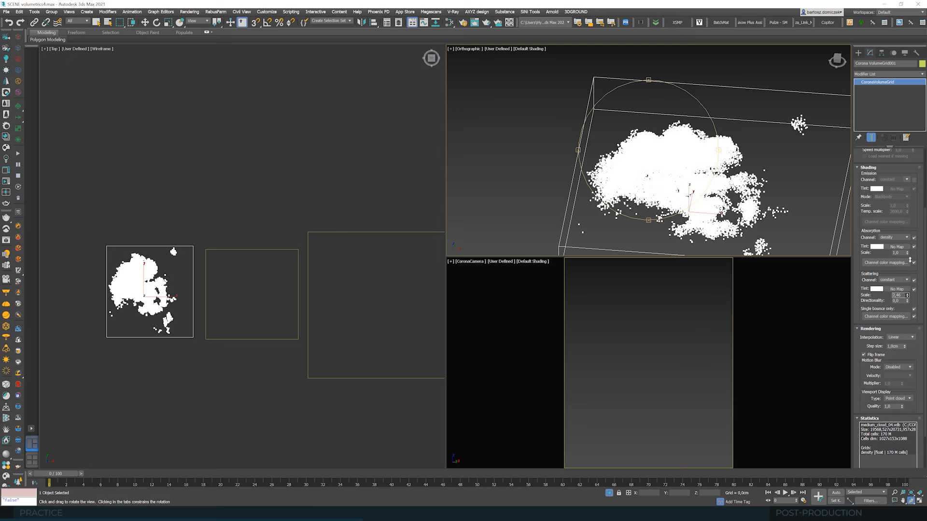
pyautogui.rightClick(907, 296)
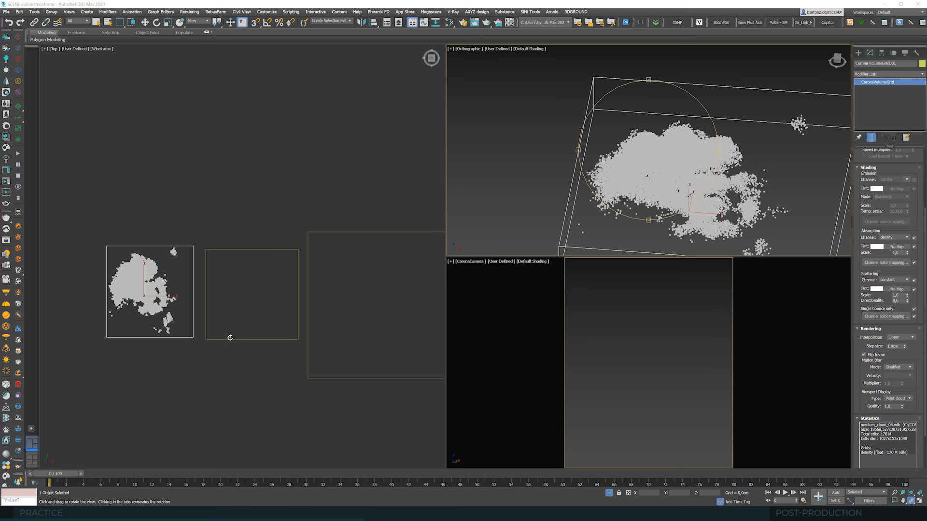
# Display the second cloud grid as a point cloud and enable its scattering with the density channel
pyautogui.click(99, 26)
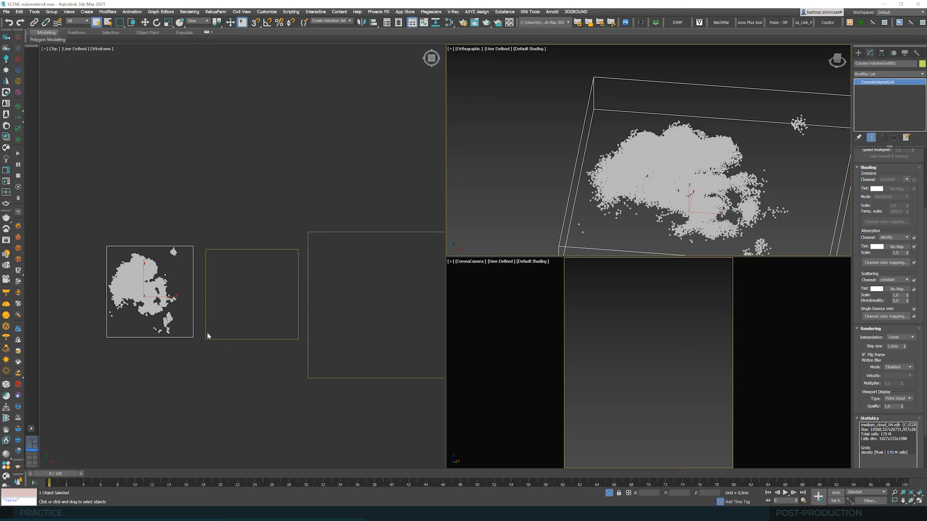
pyautogui.click(205, 336)
pyautogui.click(897, 398)
pyautogui.click(896, 409)
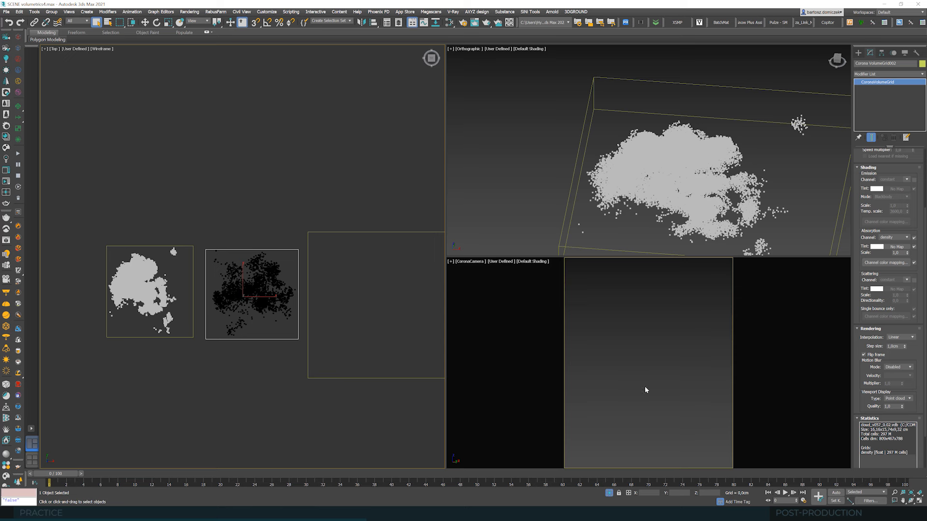
pyautogui.click(913, 280)
pyautogui.click(897, 280)
pyautogui.click(897, 290)
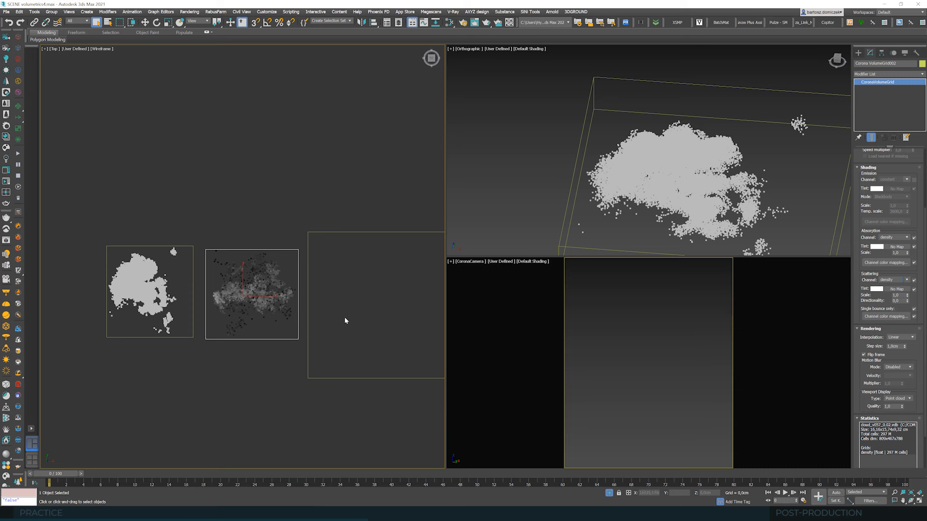
# Select the rolling fog volume grid and set its viewport display type to point cloud
pyautogui.click(308, 333)
pyautogui.click(308, 333)
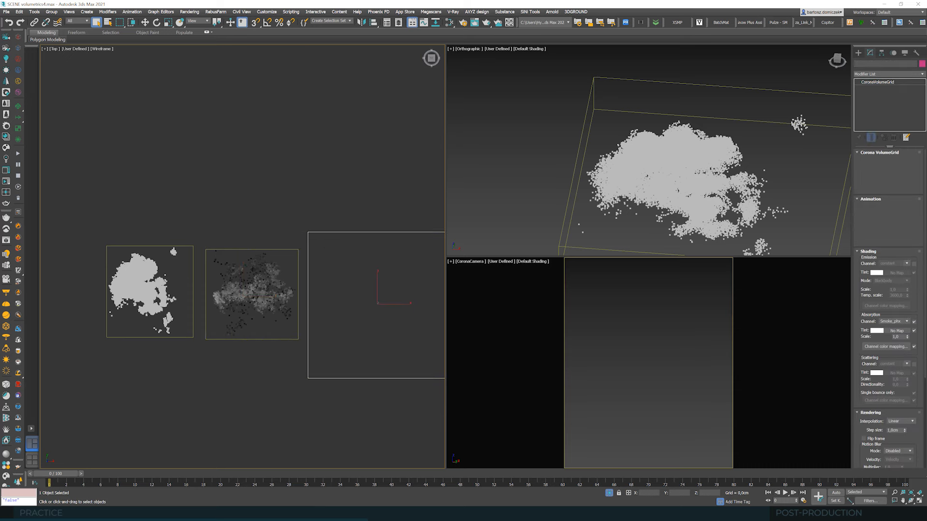
pyautogui.moveTo(926, 350); pyautogui.dragTo(926, 412)
pyautogui.click(907, 394)
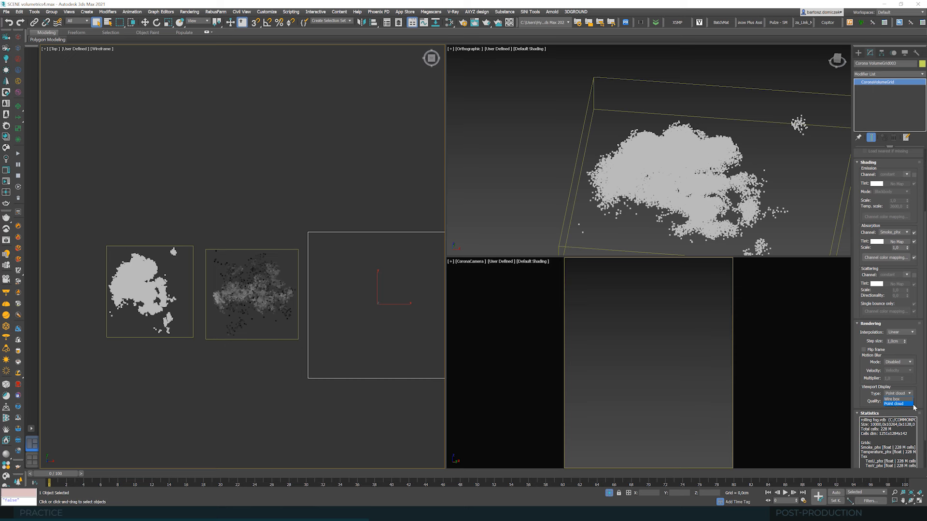
pyautogui.click(896, 404)
pyautogui.scroll(-2, 899, 397)
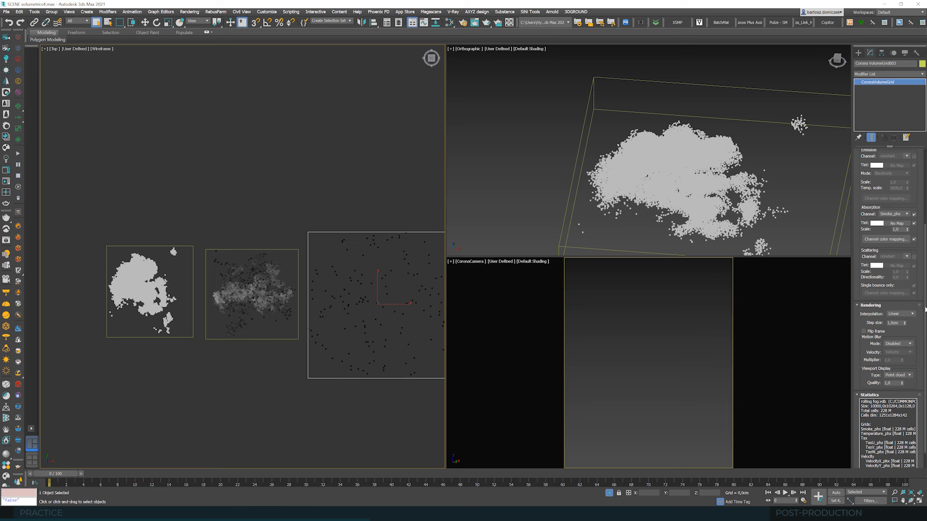
# Enable scattering on the fog grid and set its scattering channel to Smoke_phx
pyautogui.scroll(5, 914, 346)
pyautogui.click(913, 344)
pyautogui.click(906, 343)
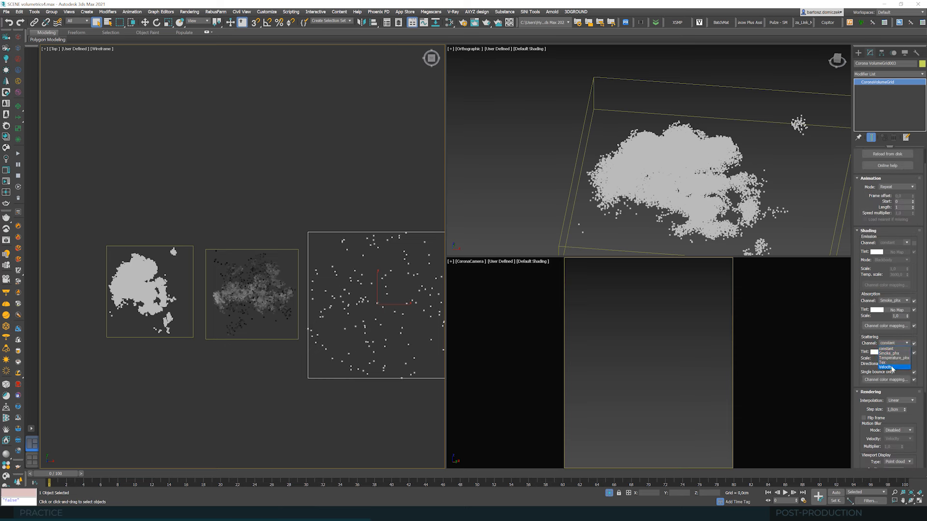
pyautogui.click(892, 356)
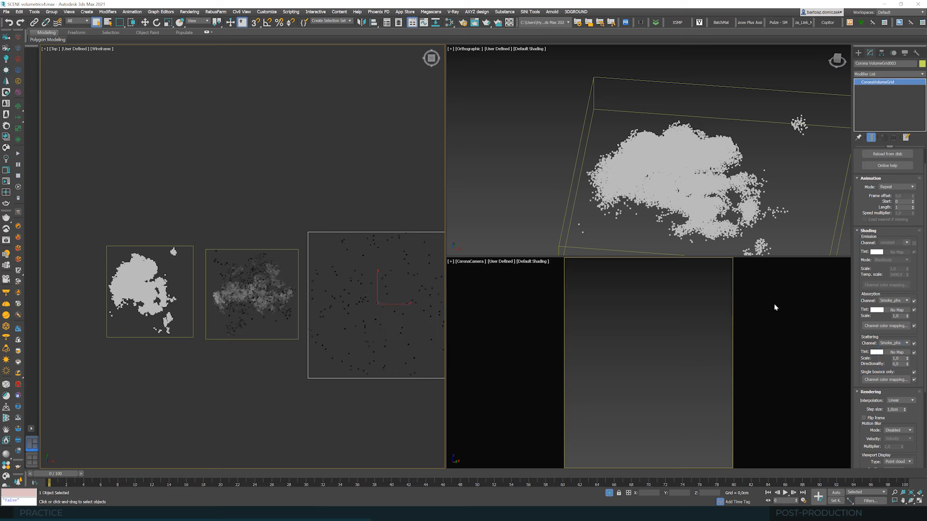
# Try absorption scales of 10 and 100 on the fog grid, ending on 300
pyautogui.scroll(-9, 628, 166)
pyautogui.scroll(5, 746, 185)
pyautogui.moveTo(644, 165); pyautogui.dragTo(642, 165, button='middle')
pyautogui.scroll(3, 642, 165)
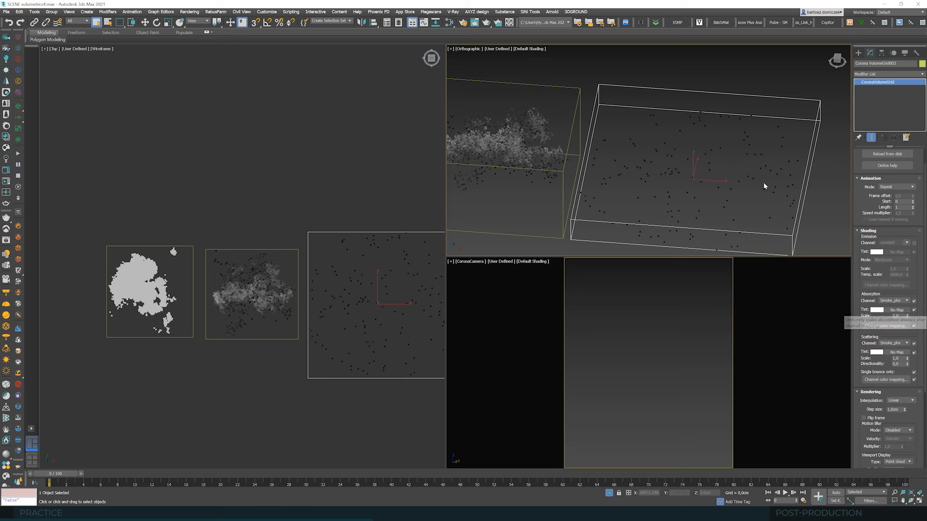
pyautogui.write('10')
pyautogui.moveTo(903, 317); pyautogui.dragTo(890, 316)
pyautogui.press('Return')
pyautogui.write('100')
pyautogui.press('Return')
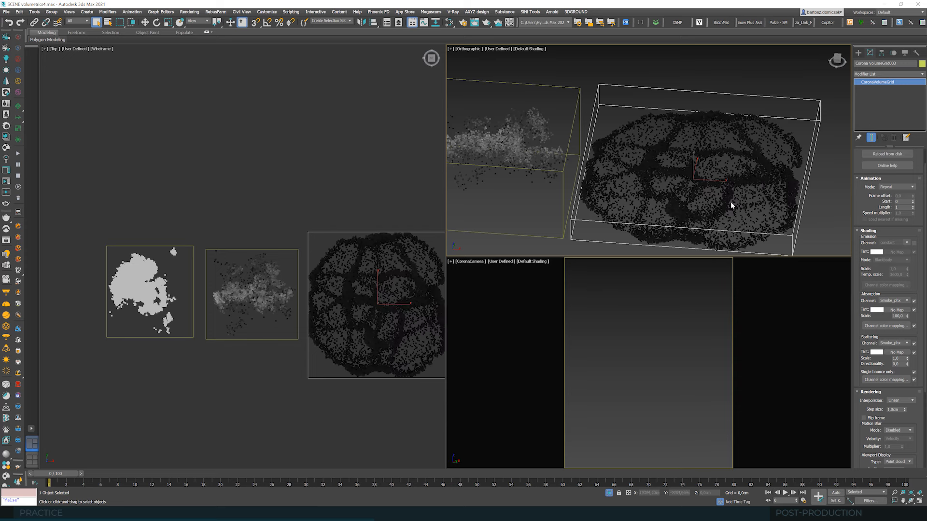
pyautogui.scroll(2, 731, 205)
pyautogui.scroll(-2, 792, 212)
pyautogui.moveTo(903, 317); pyautogui.dragTo(894, 316)
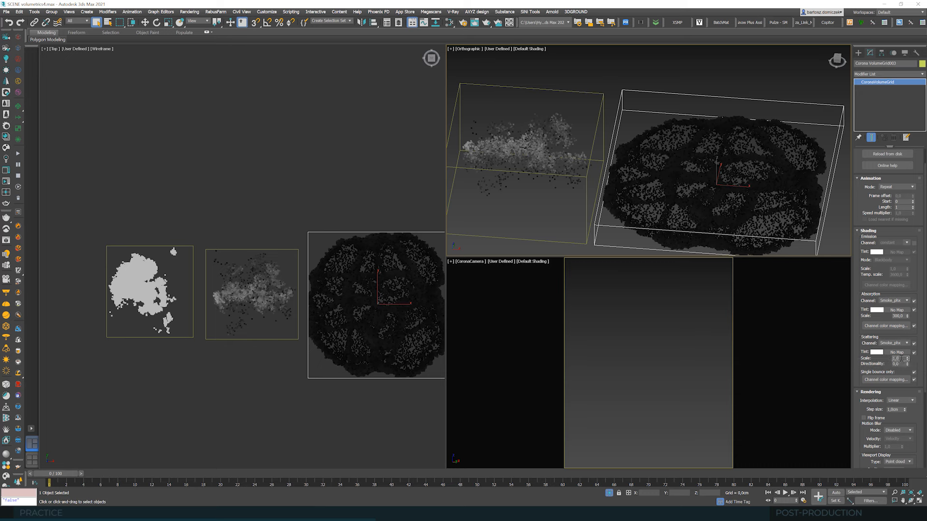
# Try a scattering scale of 10 on the fog grid, set it to 50, and inspect its point cloud
pyautogui.press('Tab')
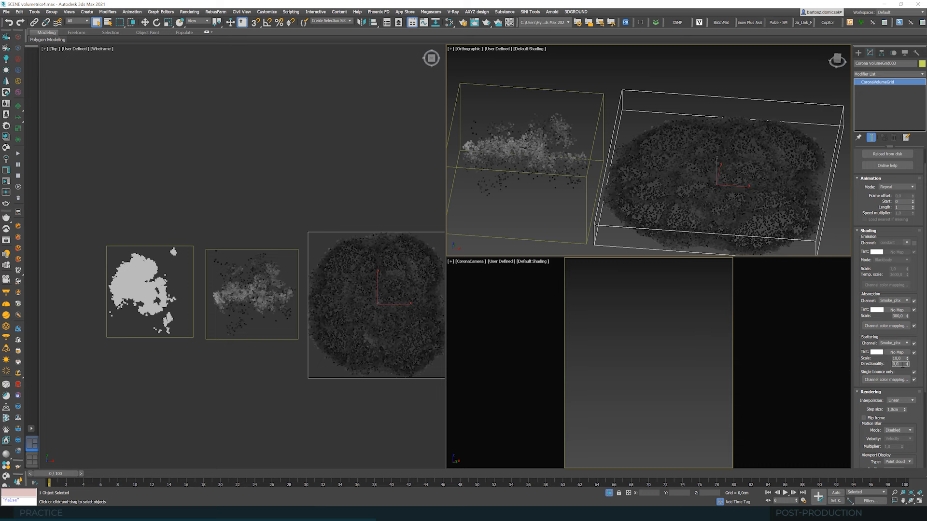
pyautogui.doubleClick(900, 358)
pyautogui.write('50')
pyautogui.press('Return')
pyautogui.scroll(5, 703, 157)
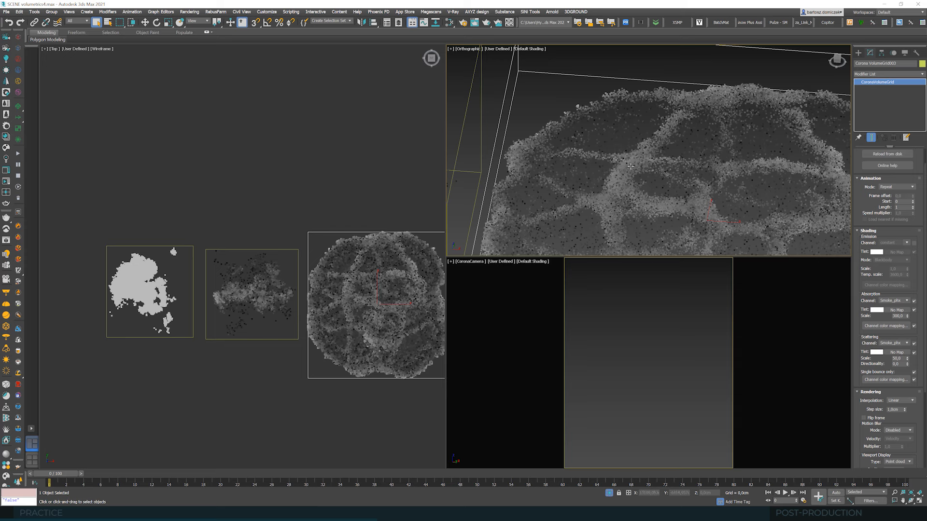
pyautogui.scroll(-4, 643, 148)
pyautogui.moveTo(656, 175); pyautogui.dragTo(703, 150, button='middle')
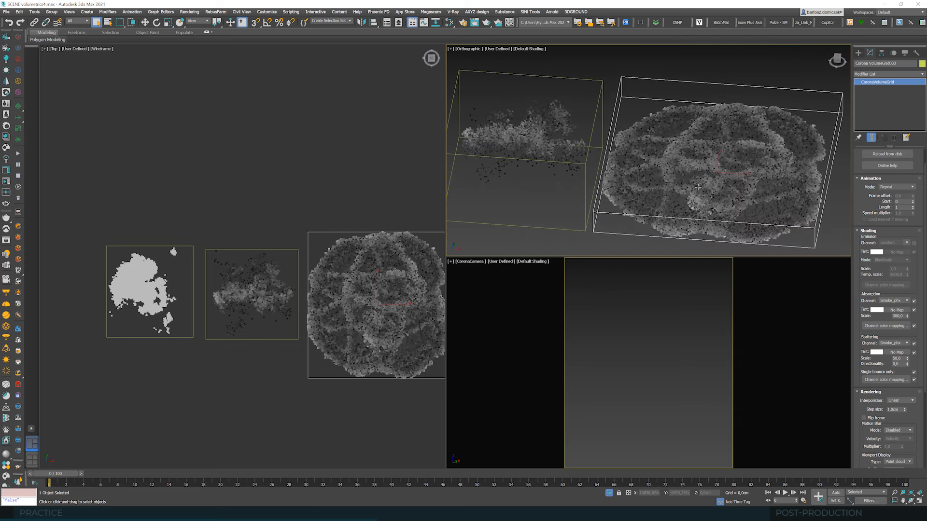
pyautogui.moveTo(672, 157); pyautogui.dragTo(652, 165, button='middle')
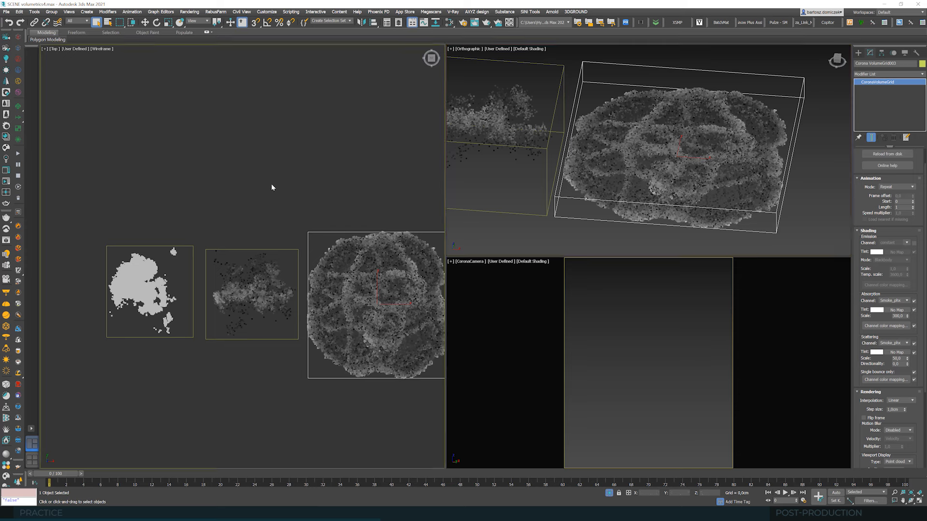
# End isolation to bring back the full house scene and select the two cloud grids
pyautogui.rightClick(199, 179)
pyautogui.click(224, 126)
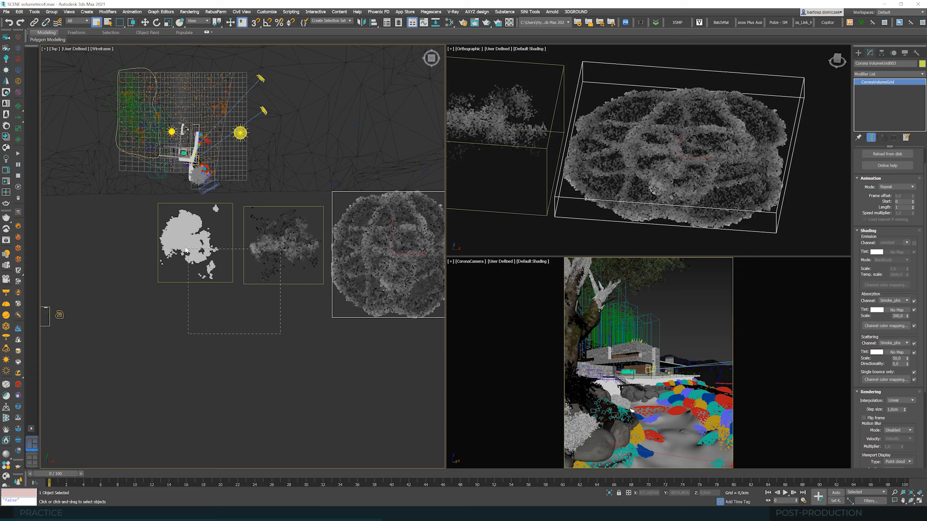
pyautogui.moveTo(168, 239); pyautogui.dragTo(168, 238)
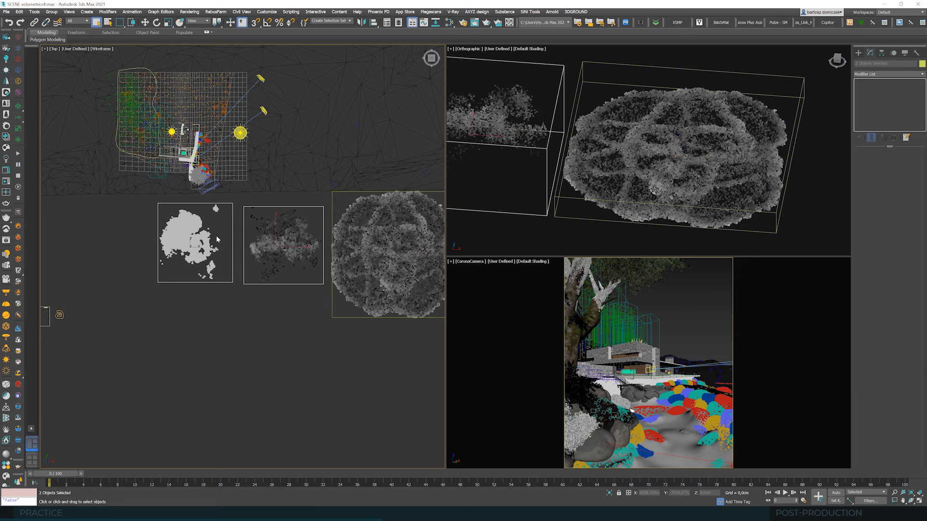
# Add the large terrain meshes and the gridded ground around the house to the selection
pyautogui.click(295, 181)
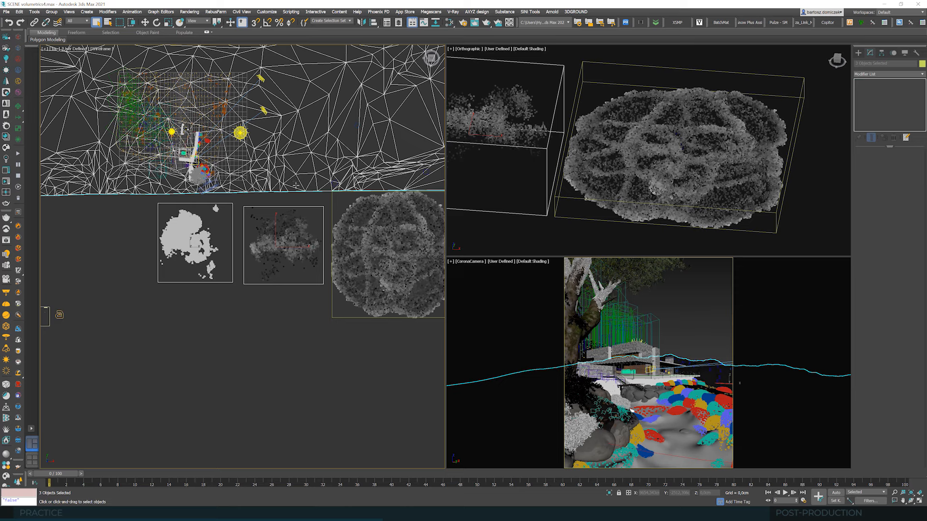
pyautogui.scroll(-5, 251, 196)
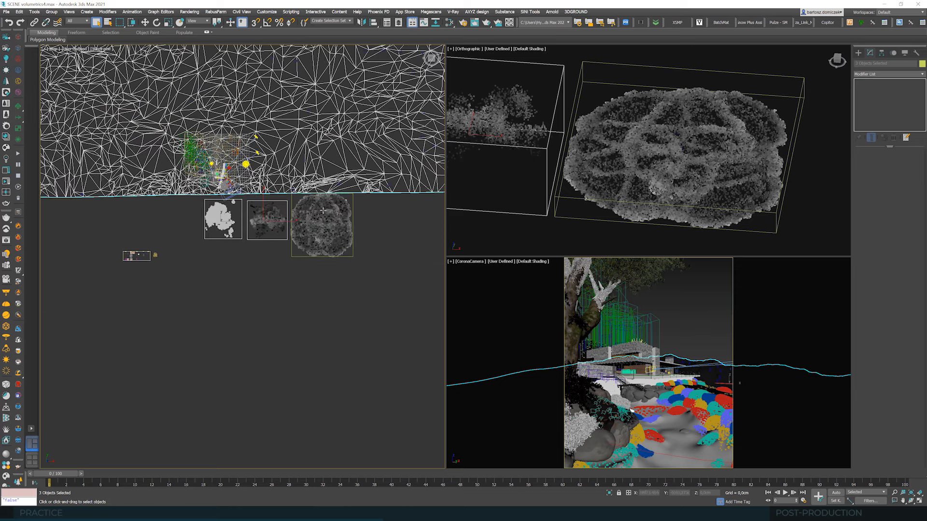
pyautogui.scroll(-5, 321, 216)
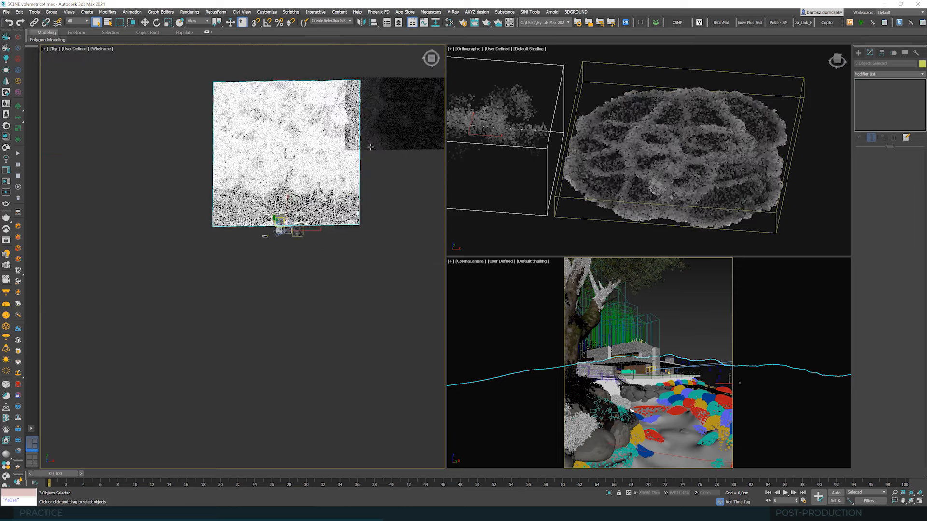
pyautogui.keyDown('ctrl'); pyautogui.click(371, 146); pyautogui.keyUp('ctrl')
pyautogui.scroll(4, 301, 231)
pyautogui.scroll(10, 288, 223)
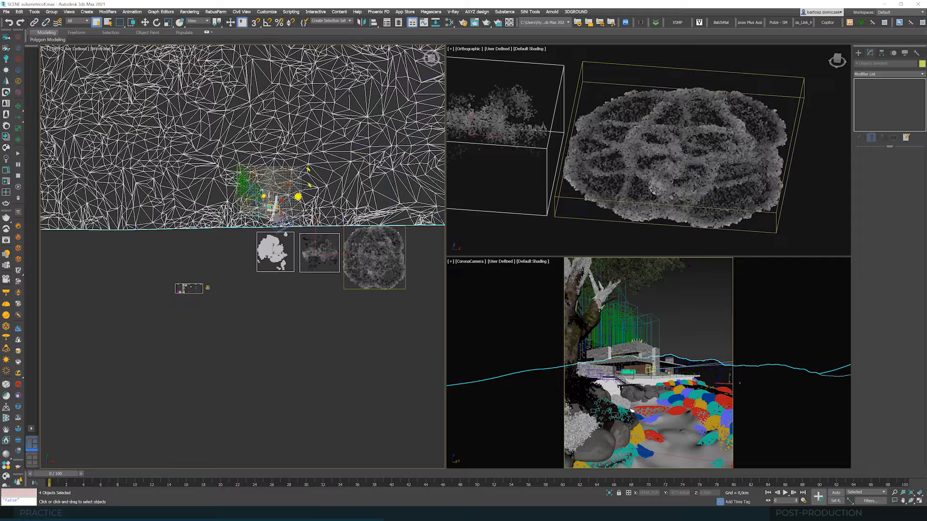
pyautogui.keyDown('ctrl'); pyautogui.click(356, 189); pyautogui.keyUp('ctrl')
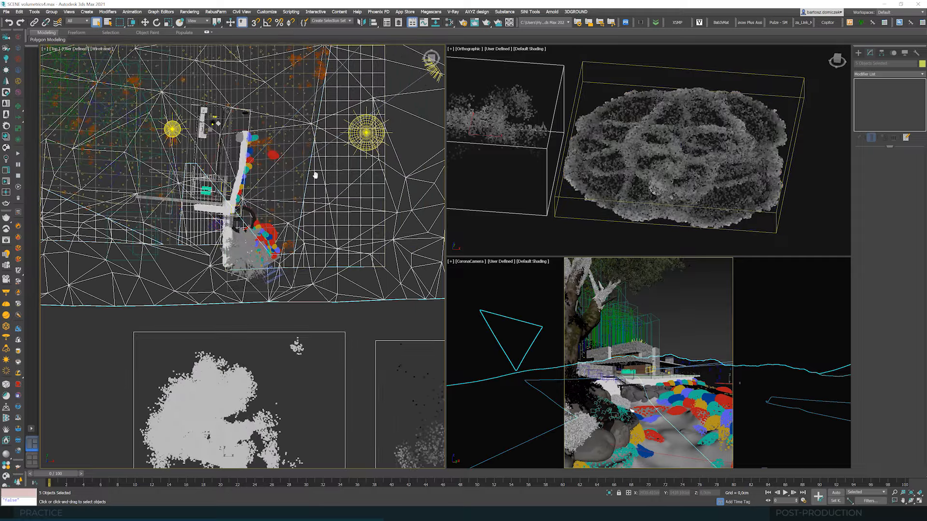
pyautogui.scroll(3, 306, 151)
pyautogui.keyDown('ctrl'); pyautogui.click(352, 120); pyautogui.keyUp('ctrl')
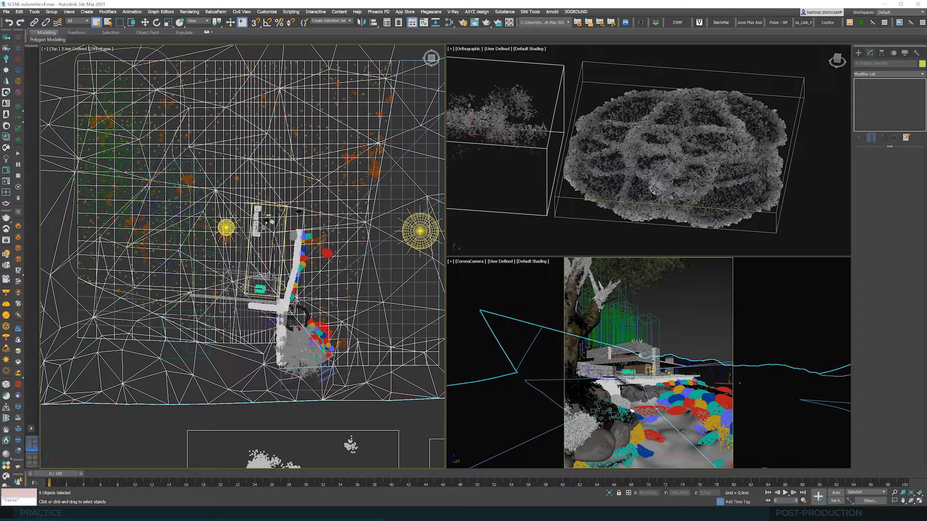
# Show edged faces in the orthographic view and add another ground piece near the house and the camera to the selection
pyautogui.hotkey('alt', 'w')
pyautogui.scroll(-5, 524, 286)
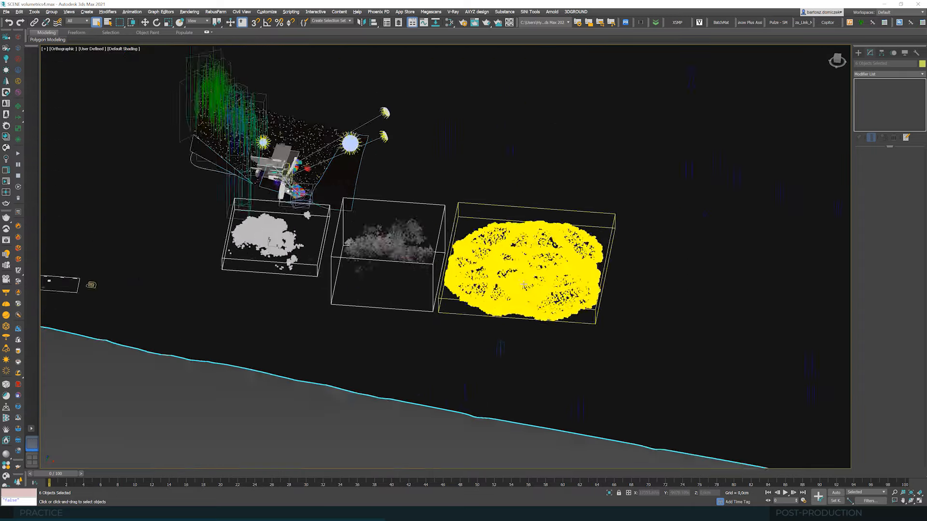
pyautogui.scroll(-5, 523, 286)
pyautogui.scroll(10, 363, 234)
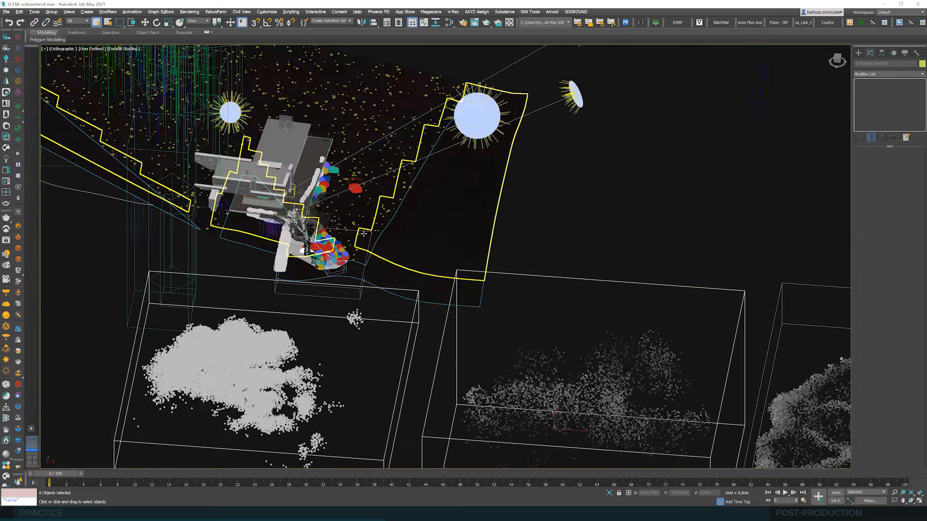
pyautogui.scroll(3, 363, 234)
pyautogui.press('F4')
pyautogui.moveTo(393, 227); pyautogui.dragTo(515, 269, button='middle')
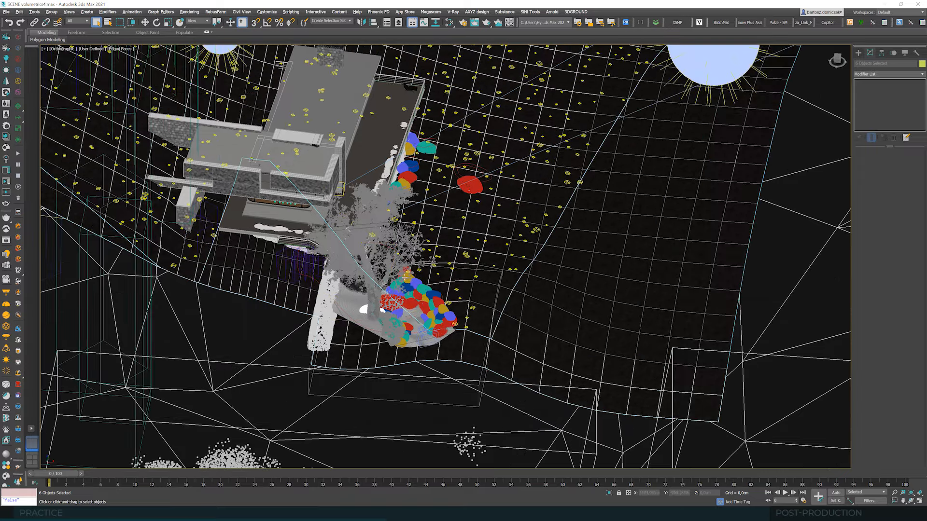
pyautogui.scroll(4, 341, 278)
pyautogui.keyDown('ctrl'); pyautogui.click(168, 235); pyautogui.keyUp('ctrl')
pyautogui.scroll(5, 493, 366)
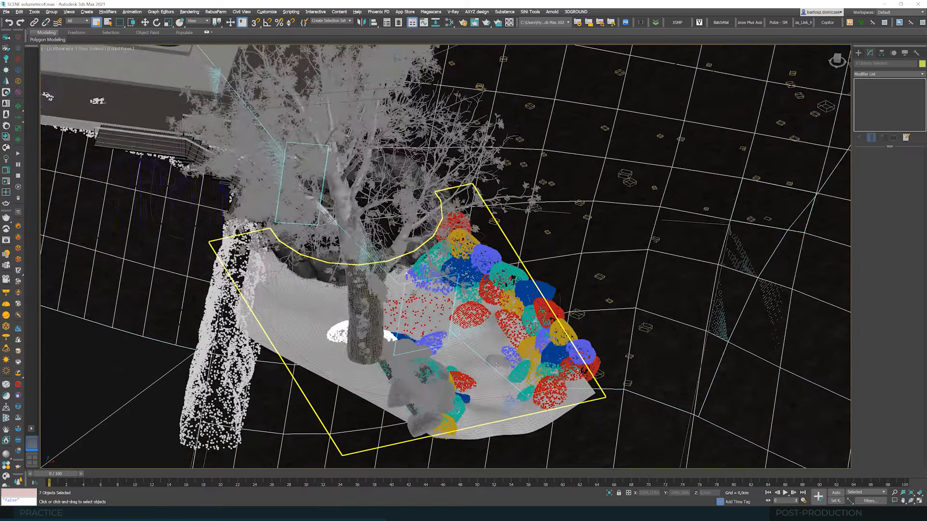
pyautogui.keyDown('ctrl'); pyautogui.click(517, 421); pyautogui.keyUp('ctrl')
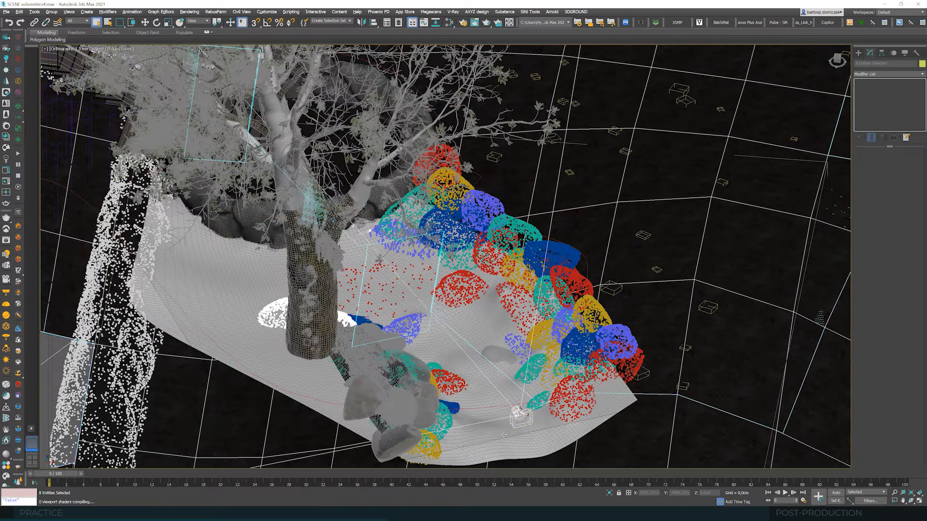
# Add the foreground water surface, the dense ground mesh beneath it and the ring of rocks to the selection
pyautogui.keyDown('ctrl'); pyautogui.click(538, 448); pyautogui.keyUp('ctrl')
pyautogui.keyDown('ctrl'); pyautogui.click(402, 353); pyautogui.keyUp('ctrl')
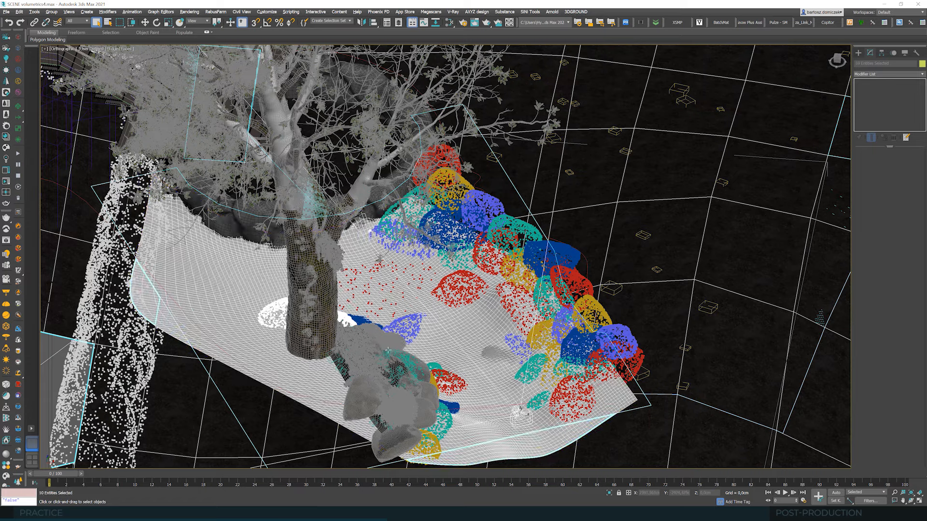
pyautogui.scroll(-4, 401, 354)
pyautogui.scroll(4, 420, 235)
pyautogui.moveTo(360, 334); pyautogui.dragTo(460, 253, button='middle')
pyautogui.scroll(2, 460, 254)
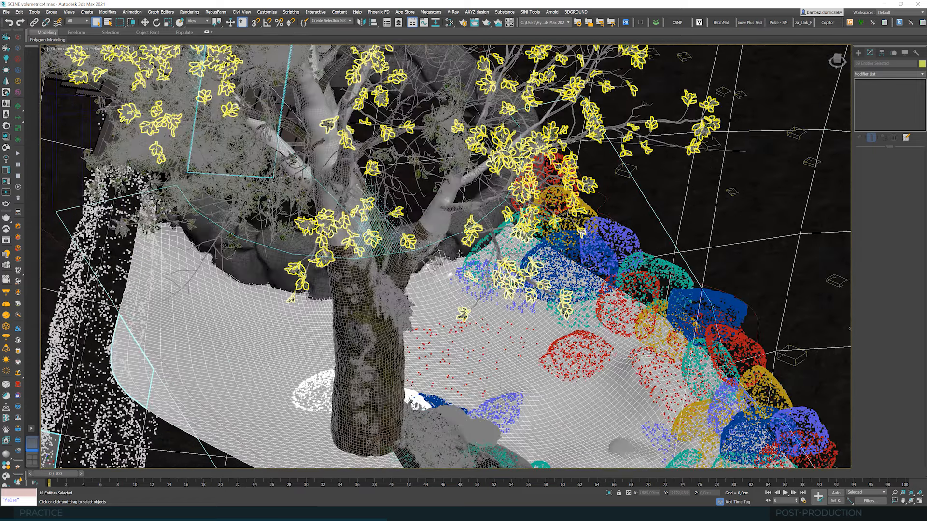
pyautogui.keyDown('ctrl'); pyautogui.click(462, 221); pyautogui.keyUp('ctrl')
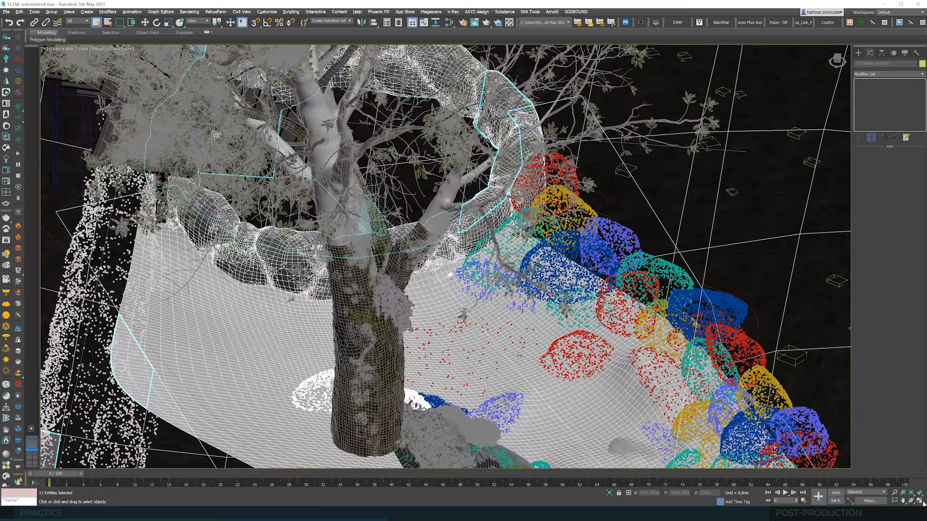
# Add the terrace slab under the house to the selection, isolate the selected objects and return to the multi-view layout
pyautogui.click(912, 499)
pyautogui.scroll(-2, 462, 234)
pyautogui.moveTo(462, 235); pyautogui.dragTo(428, 206)
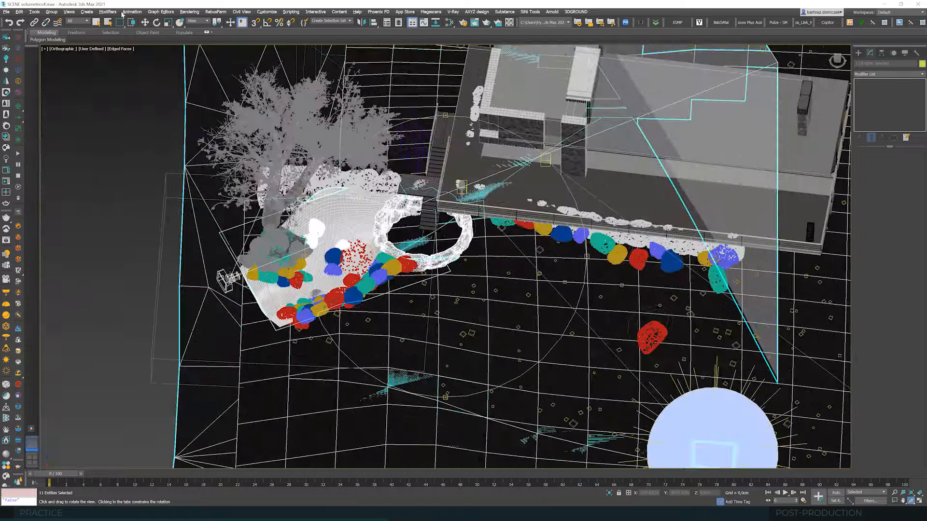
pyautogui.click(96, 22)
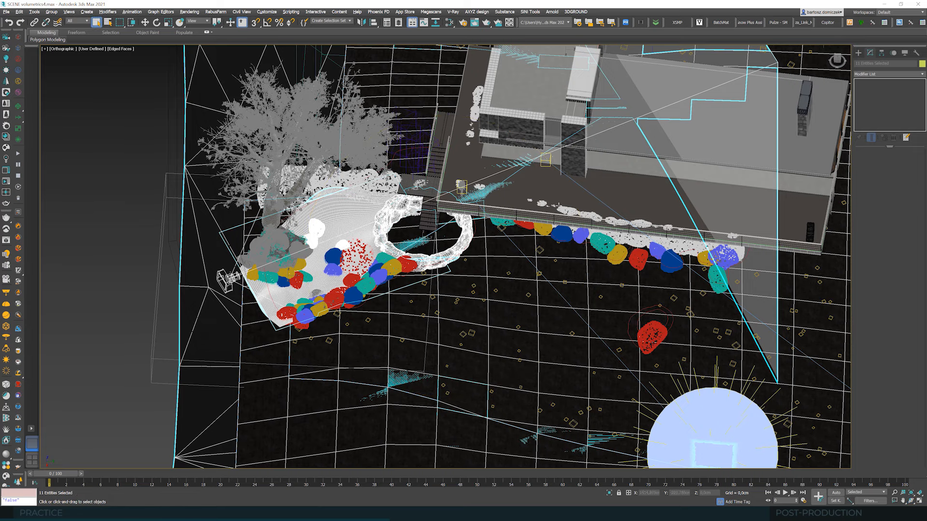
pyautogui.scroll(2, 555, 206)
pyautogui.moveTo(560, 207); pyautogui.dragTo(495, 216, button='middle')
pyautogui.scroll(-2, 598, 268)
pyautogui.keyDown('ctrl'); pyautogui.click(574, 237); pyautogui.keyUp('ctrl')
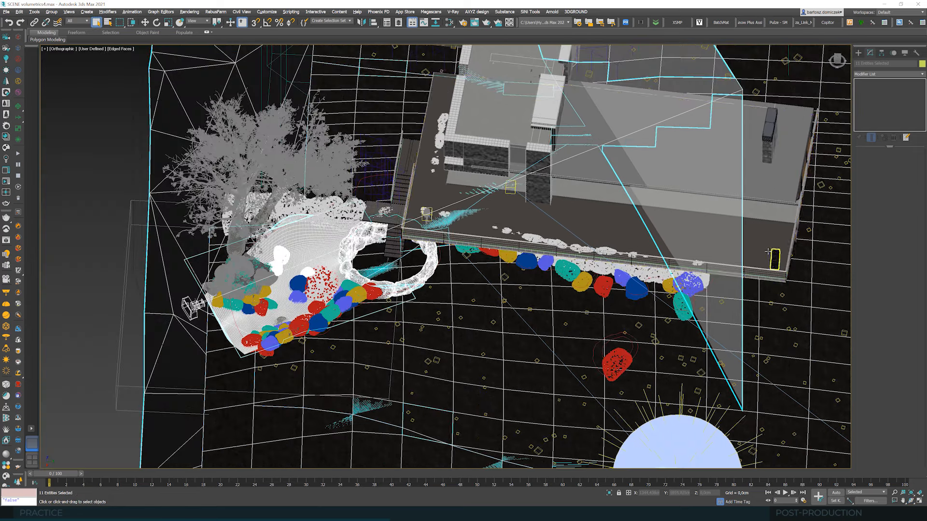
pyautogui.scroll(-2, 441, 218)
pyautogui.moveTo(637, 200); pyautogui.dragTo(528, 277, button='middle')
pyautogui.scroll(-1, 559, 261)
pyautogui.rightClick(575, 270)
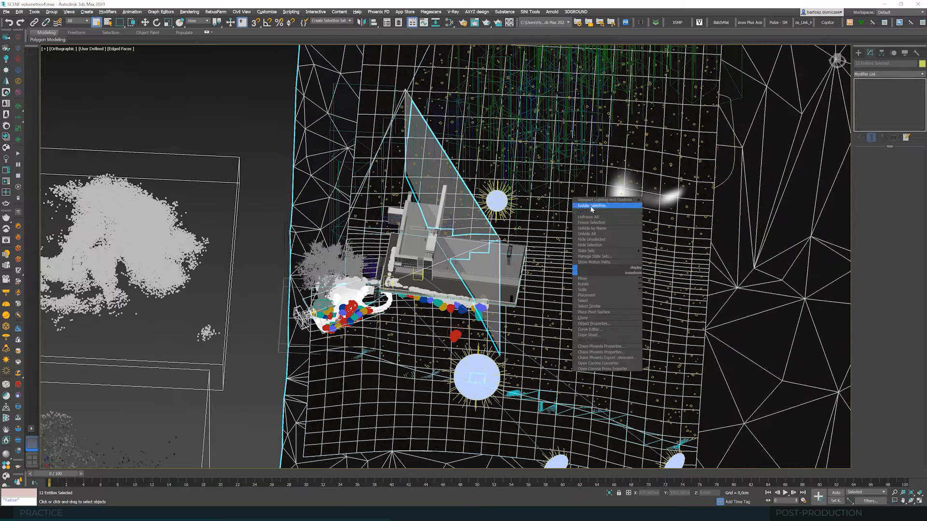
pyautogui.click(591, 207)
pyautogui.hotkey('alt', 'w')
pyautogui.click(669, 306)
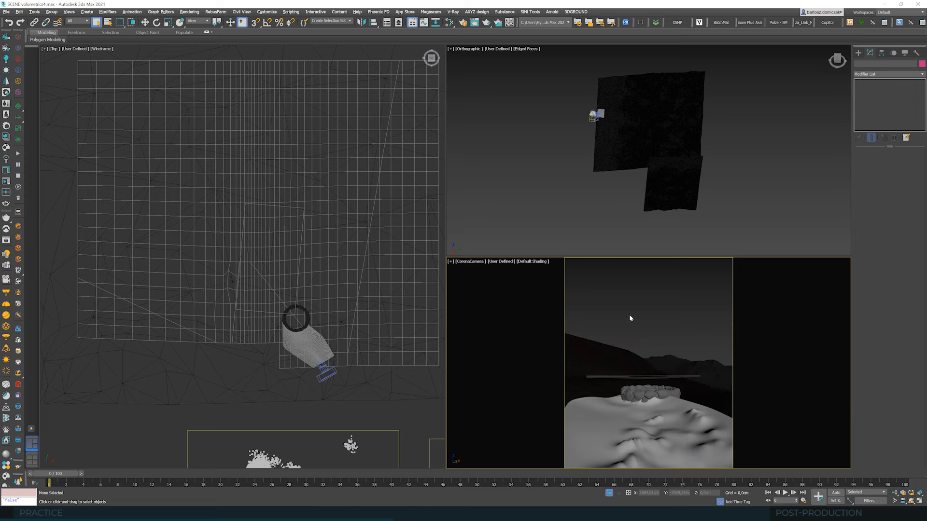
# Set the scattering channel of the solid white cloud grid to density
pyautogui.scroll(-3, 318, 234)
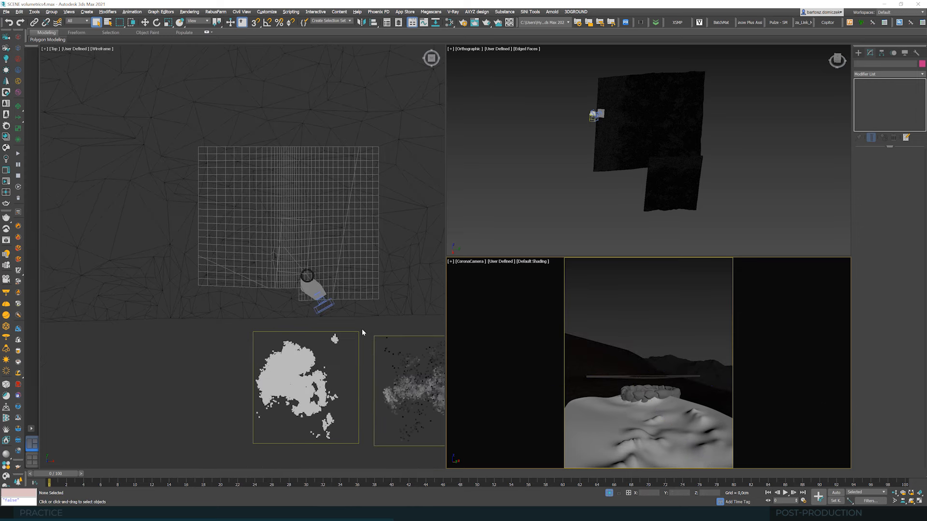
pyautogui.moveTo(361, 329); pyautogui.dragTo(258, 310, button='middle')
pyautogui.scroll(-2, 259, 315)
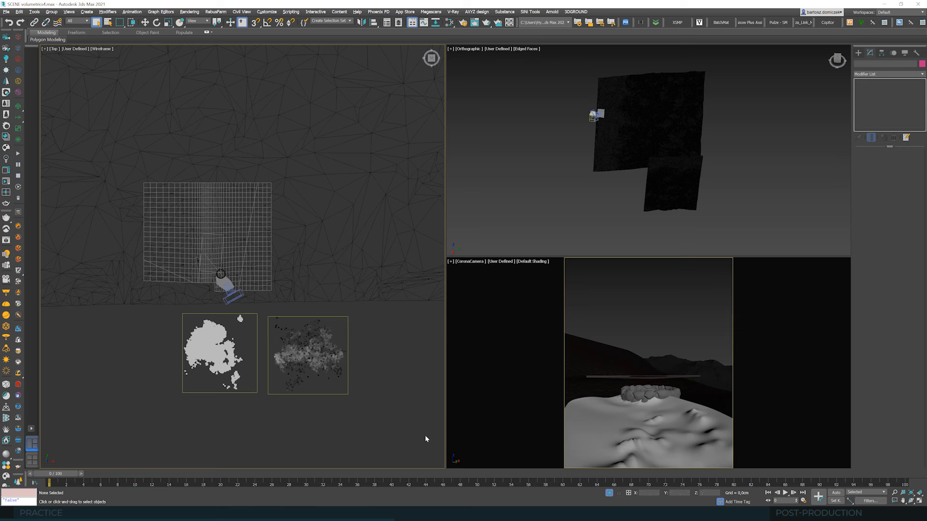
pyautogui.click(226, 353)
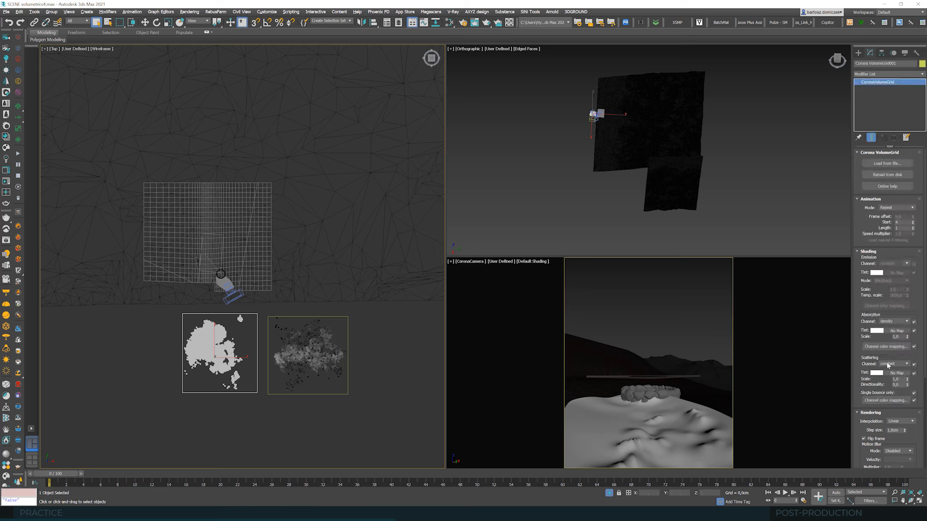
pyautogui.click(896, 366)
pyautogui.click(895, 375)
pyautogui.click(359, 324)
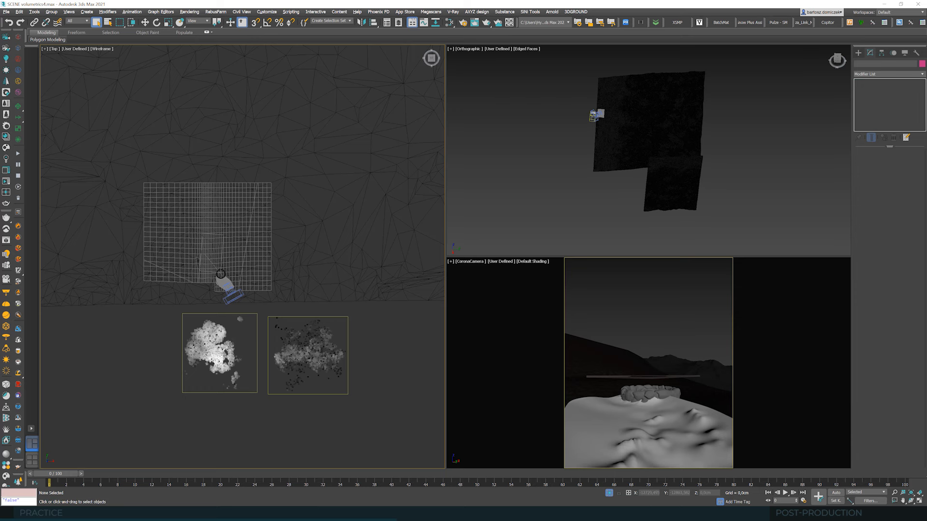
# Start interactive rendering of the camera view and select the second, sparser cloud grid
pyautogui.scroll(-2, 115, 322)
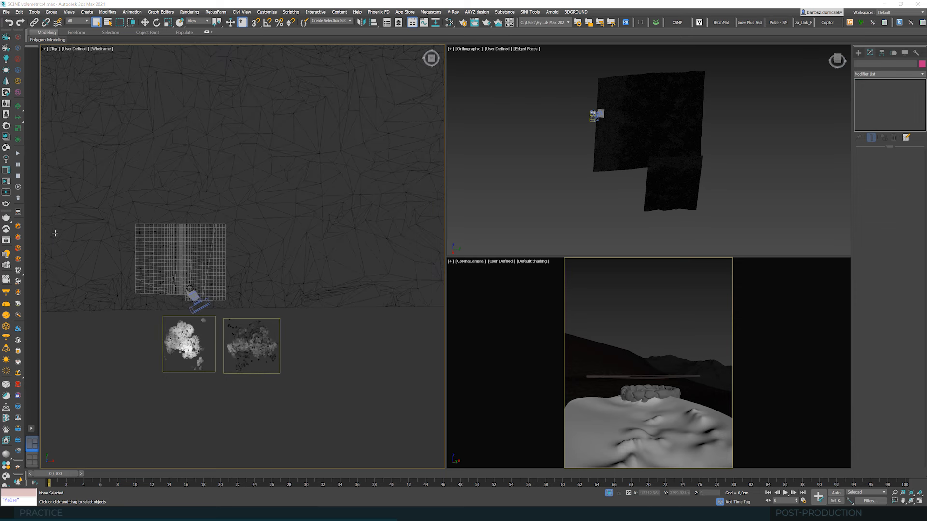
pyautogui.click(6, 182)
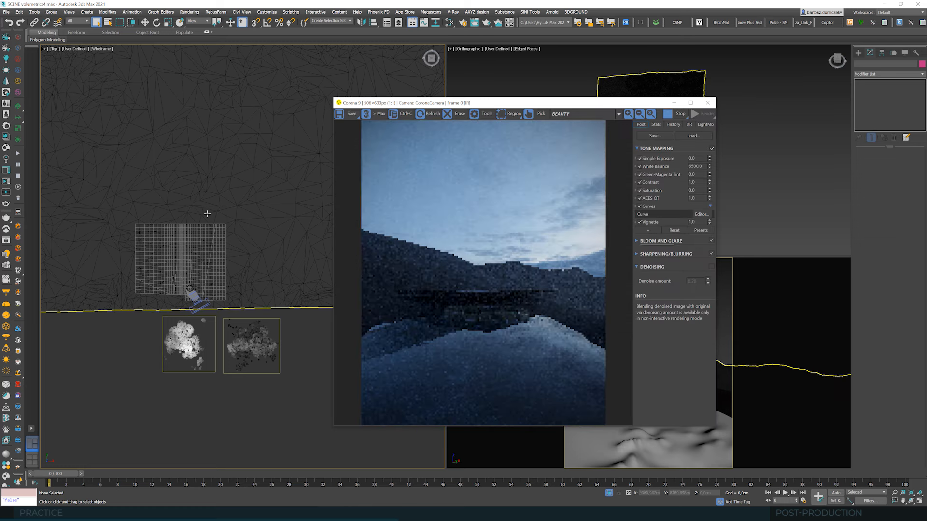
pyautogui.click(260, 339)
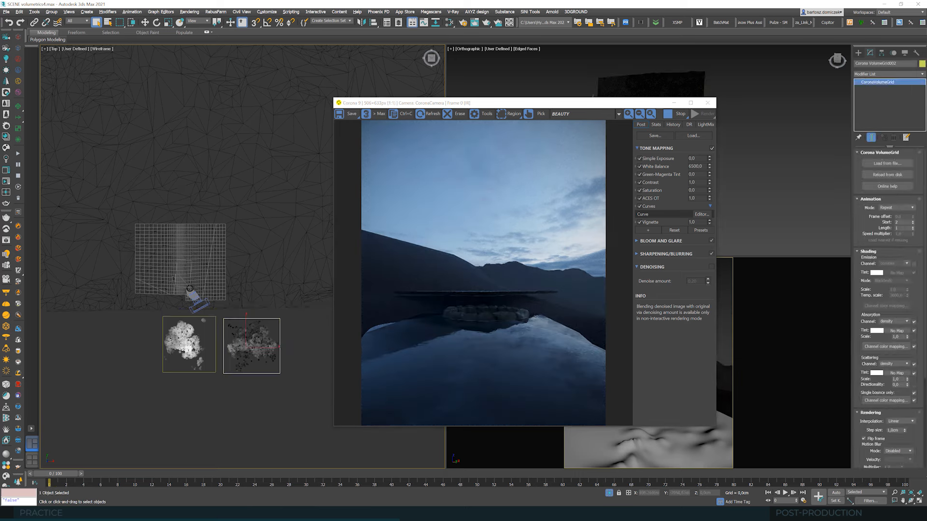
# Move the first cloud grid onto the distant terrain beyond the gridded ground, in front of the camera
pyautogui.click(187, 349)
pyautogui.click(145, 24)
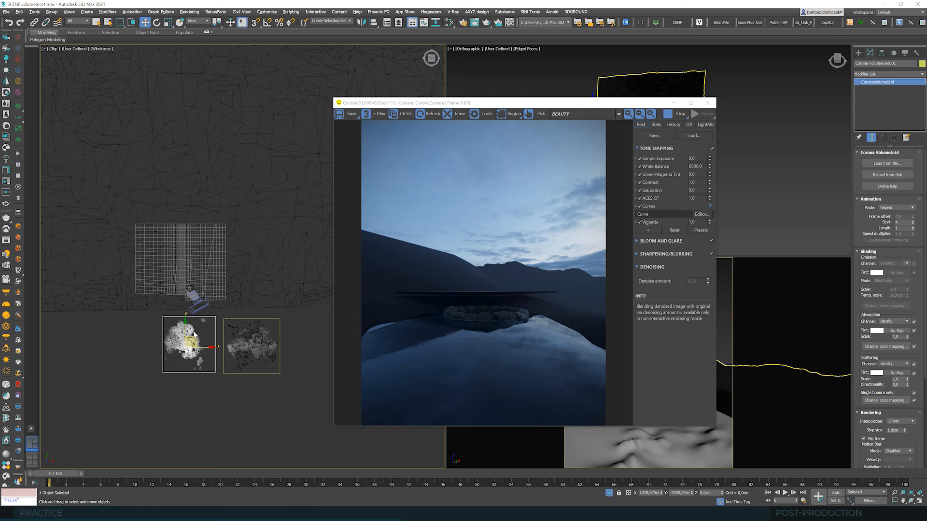
pyautogui.moveTo(242, 89); pyautogui.dragTo(242, 90)
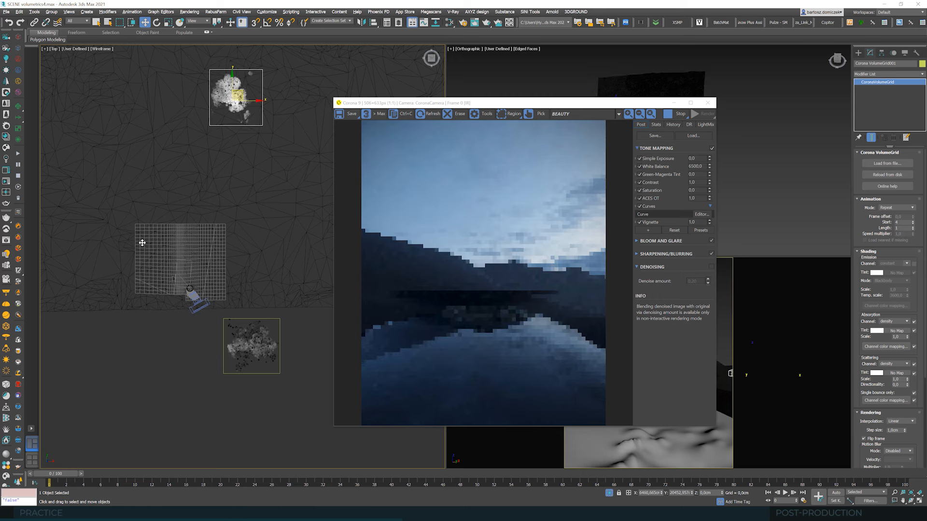
pyautogui.scroll(-2, 142, 242)
pyautogui.click(573, 106)
pyautogui.moveTo(573, 107); pyautogui.dragTo(523, 189)
pyautogui.moveTo(216, 131); pyautogui.dragTo(160, 95)
# Scale the first cloud grid up uniformly until it spreads across much of the terrain behind the rock ring
pyautogui.click(168, 22)
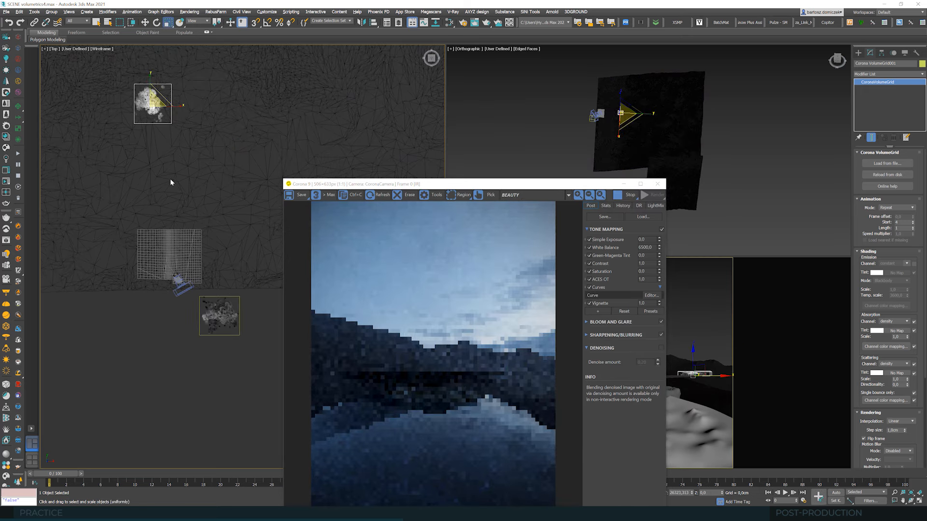
pyautogui.scroll(-4, 170, 179)
pyautogui.moveTo(168, 149); pyautogui.dragTo(414, 6)
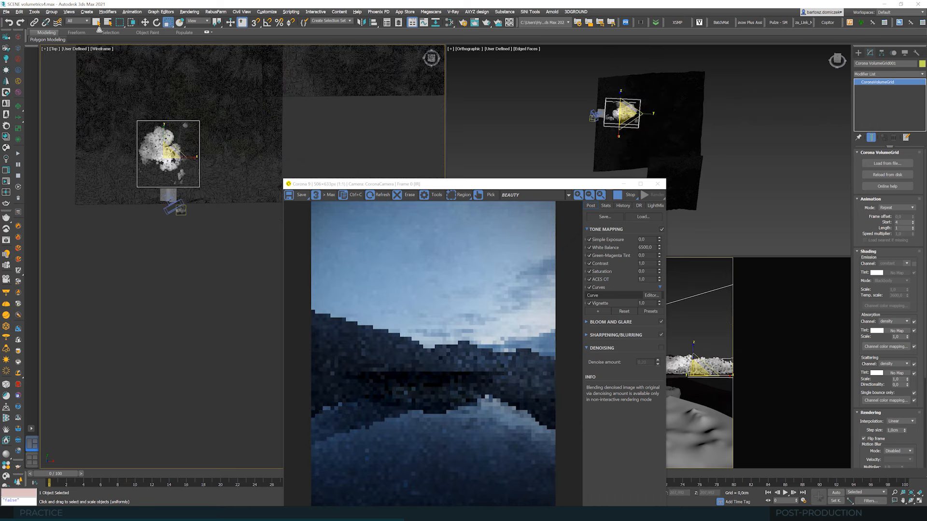
pyautogui.click(146, 23)
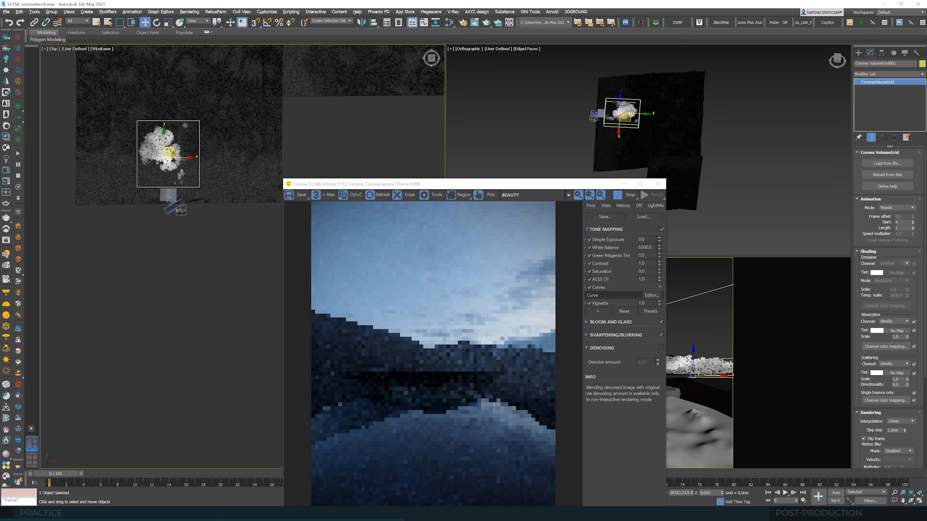
pyautogui.moveTo(429, 184); pyautogui.dragTo(416, 103)
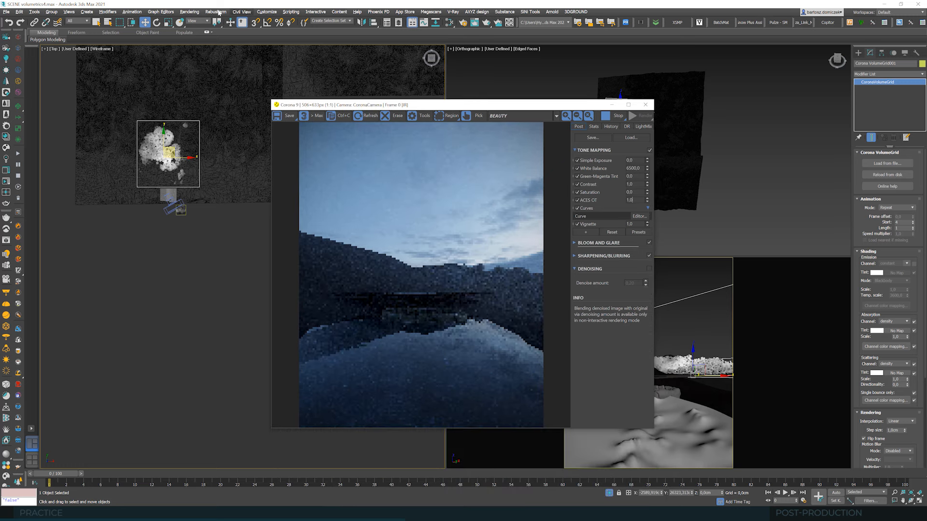
# Disable the global volume material in the render setup's scene environment
pyautogui.click(192, 14)
pyautogui.click(209, 45)
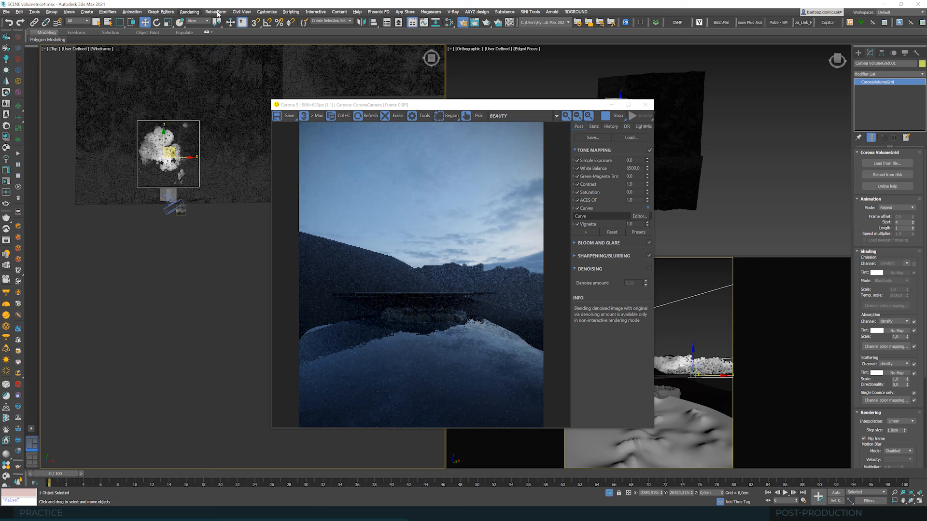
pyautogui.click(193, 14)
pyautogui.click(207, 45)
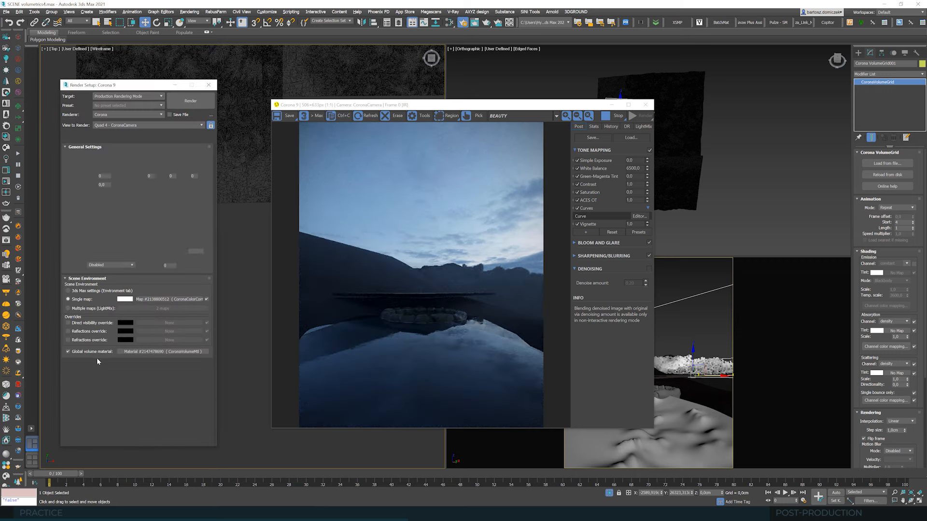
pyautogui.click(67, 351)
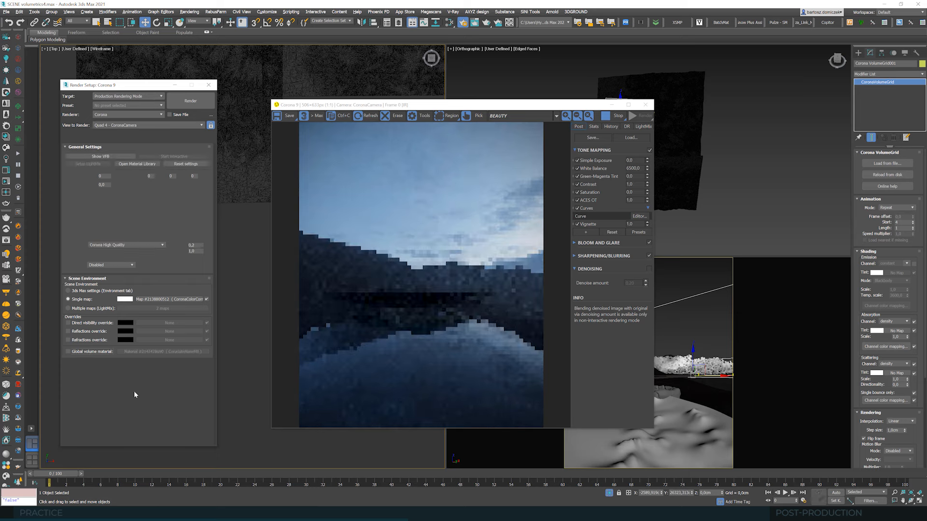
pyautogui.click(211, 86)
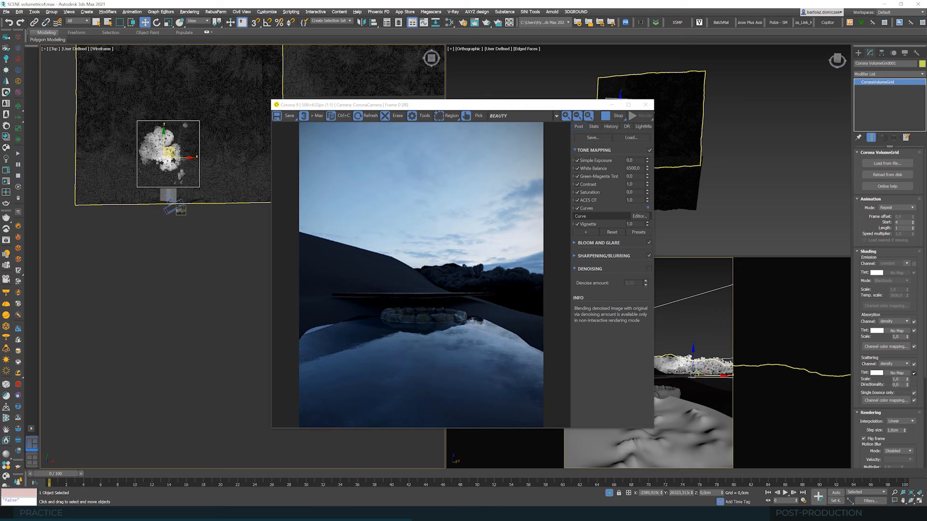
# Set the first cloud grid's scattering channel to constant and inspect the cloud's detail in the interactive render
pyautogui.click(897, 366)
pyautogui.click(892, 370)
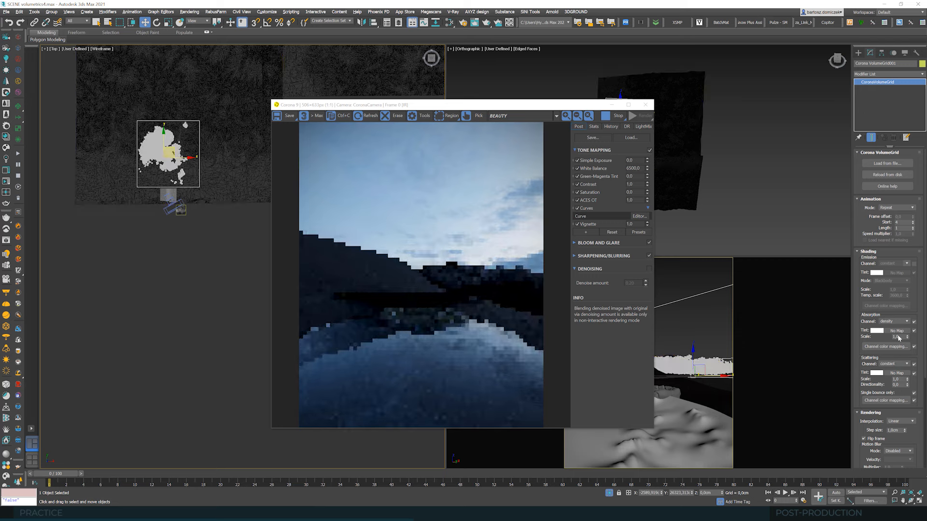
pyautogui.moveTo(853, 346); pyautogui.dragTo(846, 346)
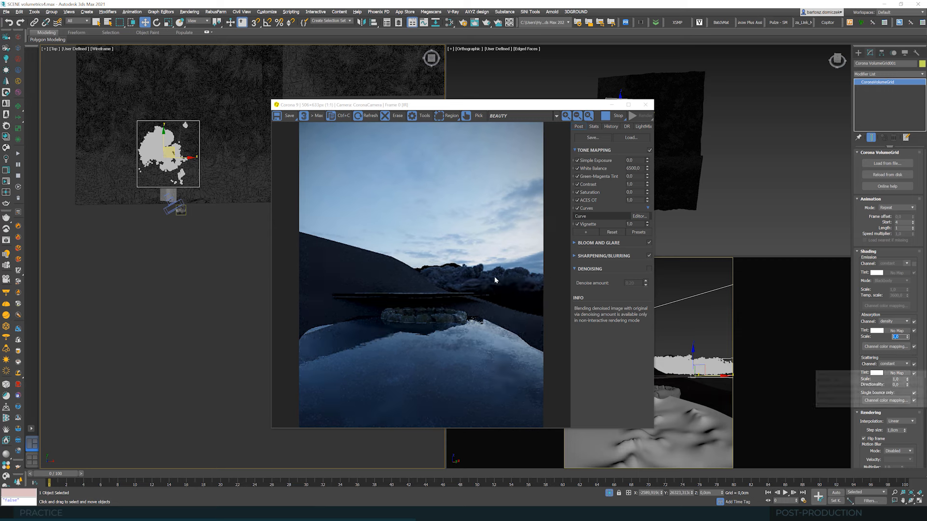
pyautogui.scroll(1, 504, 283)
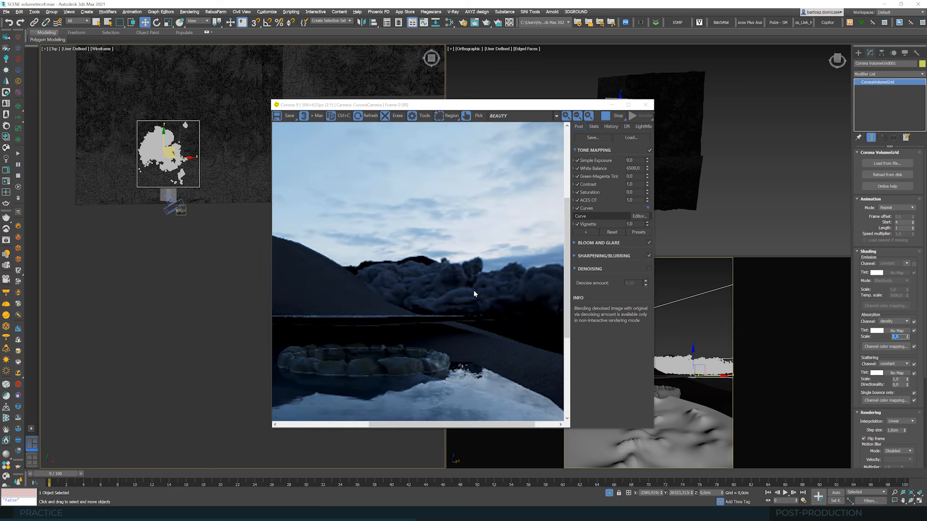
pyautogui.scroll(1, 446, 298)
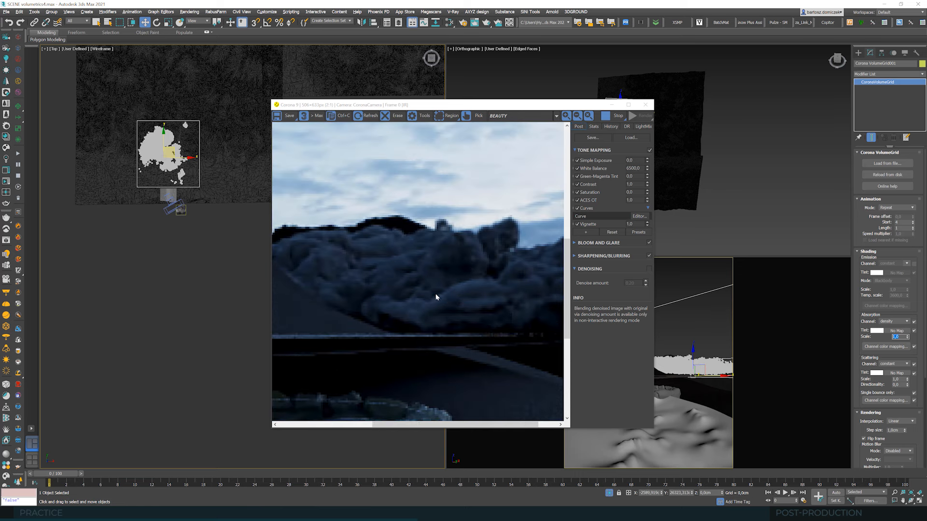
pyautogui.scroll(-1, 406, 287)
pyautogui.scroll(-1, 383, 273)
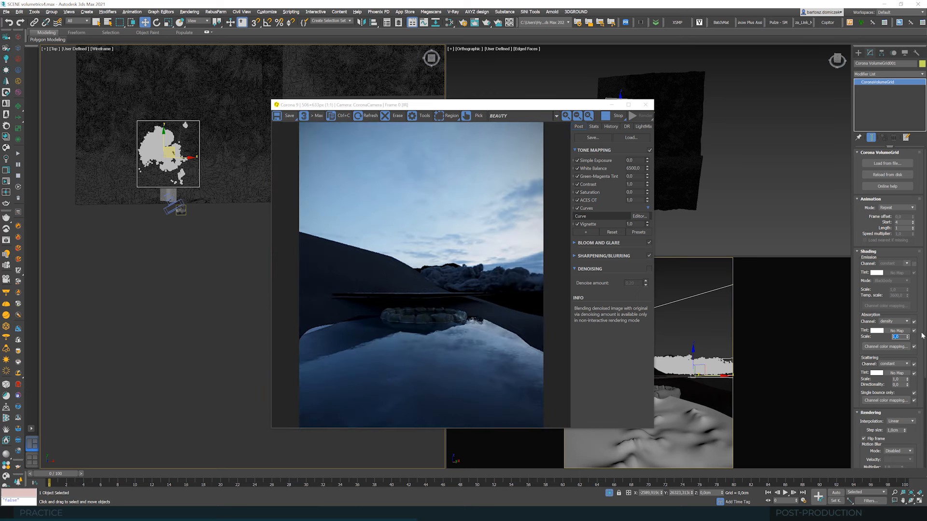
# Lower the first cloud grid's absorption scale to 0.1 and set its scattering directionality to 0.6
pyautogui.click(901, 380)
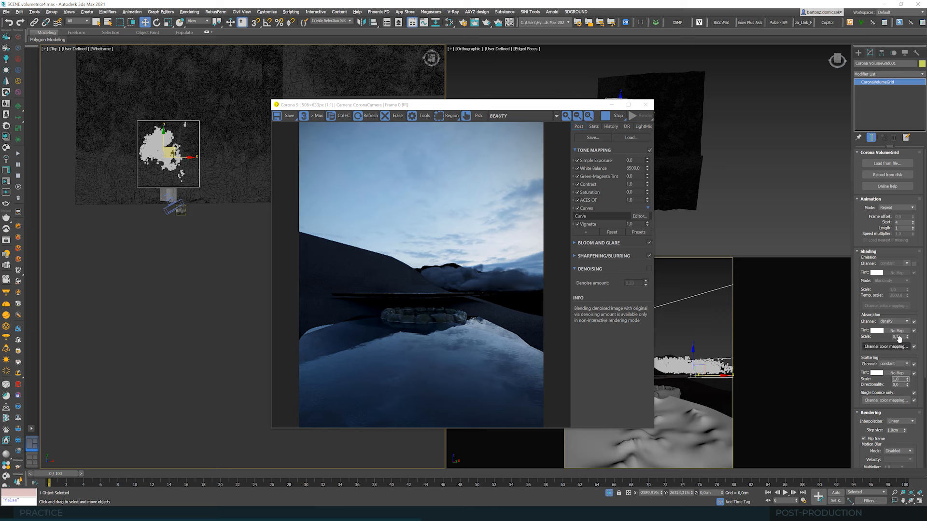
pyautogui.press('Tab')
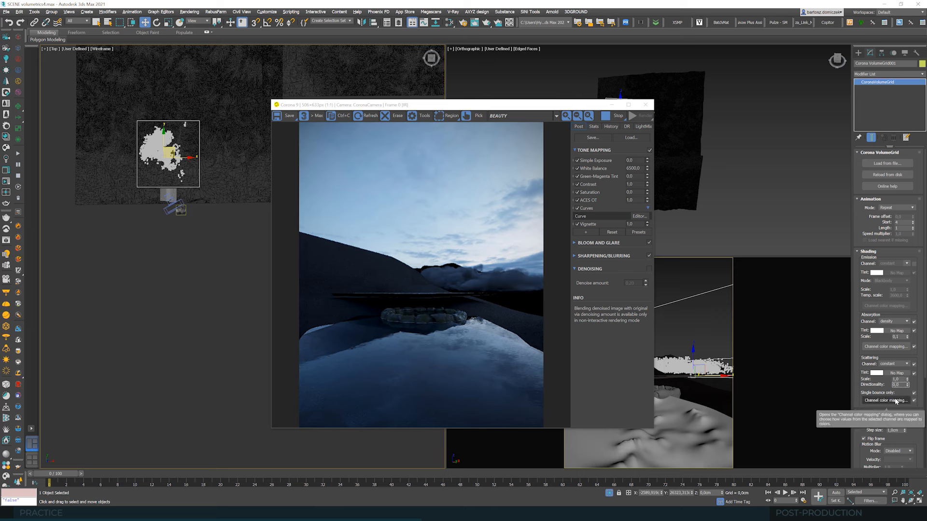
pyautogui.press('Return')
pyautogui.hotkey('shift', 'Tab')
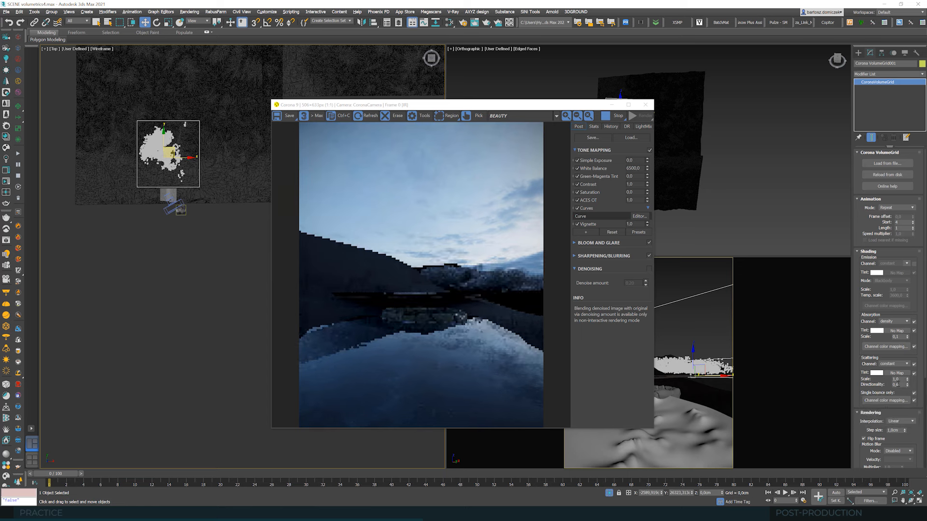
pyautogui.moveTo(897, 384)
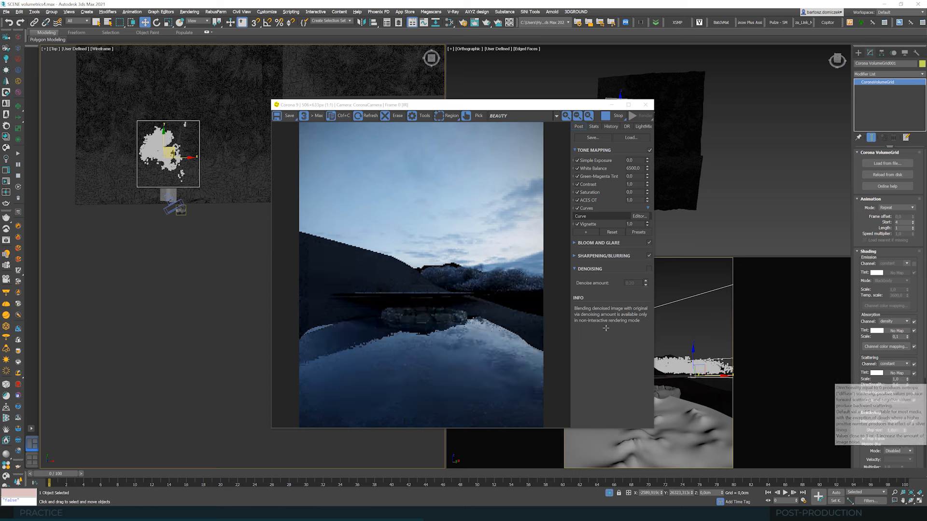
# Reduce the first cloud grid's absorption scale to 0.01
pyautogui.click(897, 337)
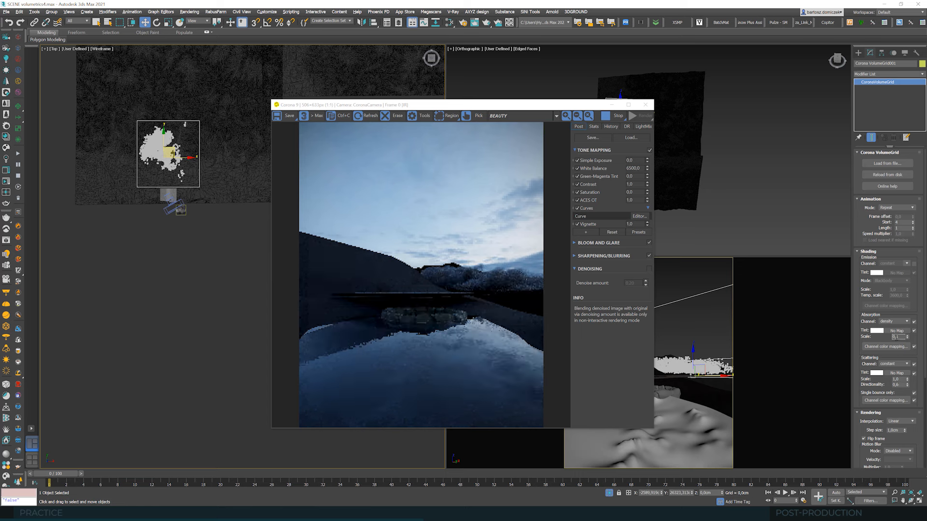
pyautogui.write('0,01')
pyautogui.click(900, 385)
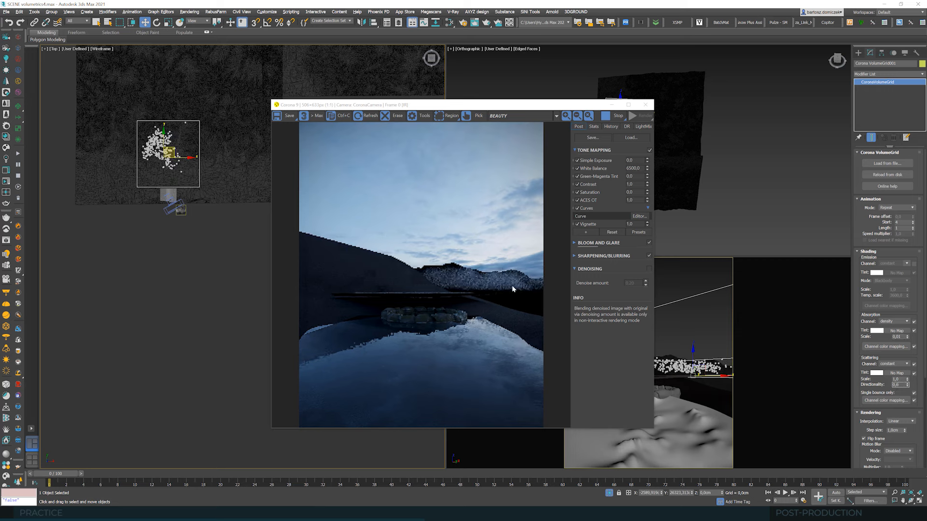
# Examine the cloud in front of the distant mountains in the interactive render, close up and in full frame
pyautogui.scroll(1, 512, 285)
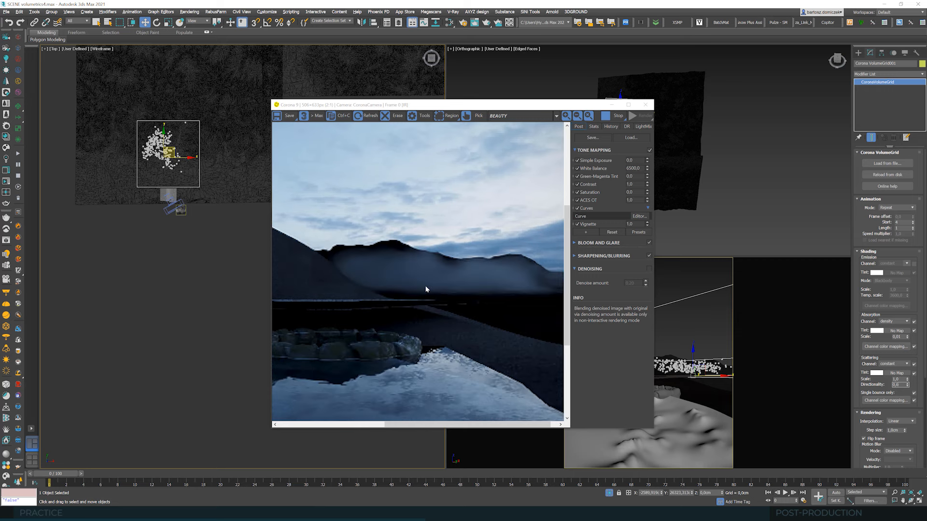
pyautogui.scroll(-1, 426, 288)
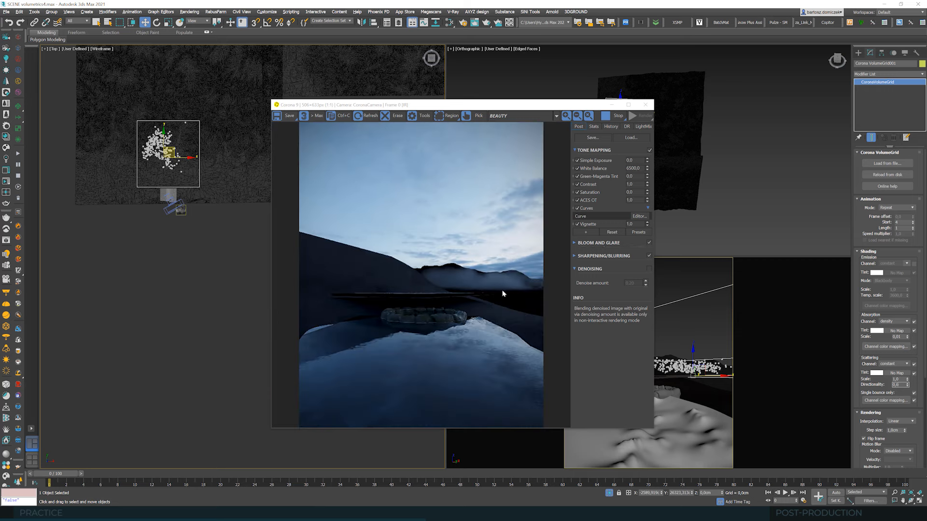
pyautogui.scroll(1, 484, 285)
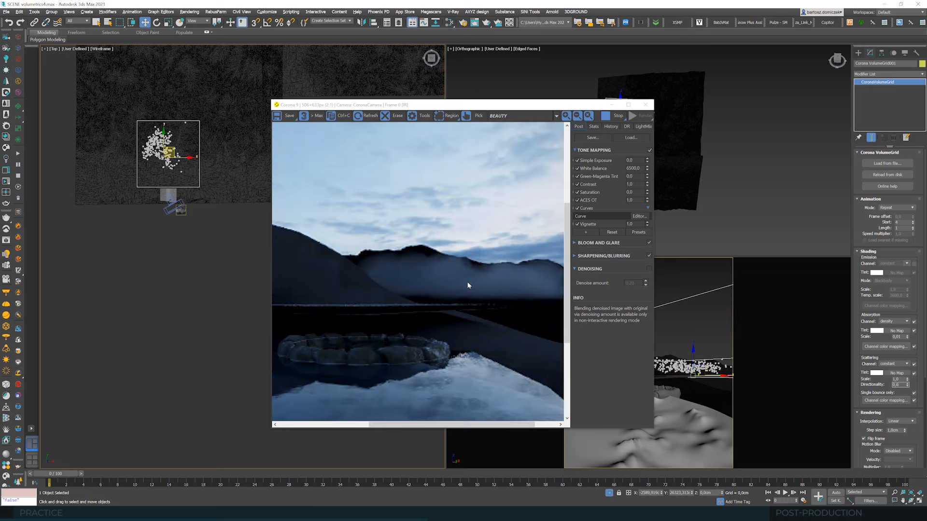
pyautogui.scroll(-1, 499, 309)
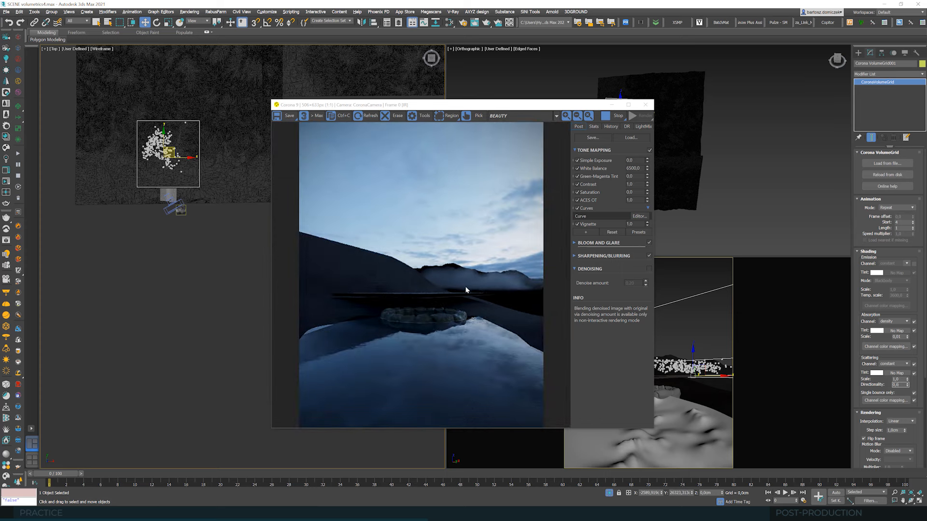
pyautogui.scroll(1, 420, 269)
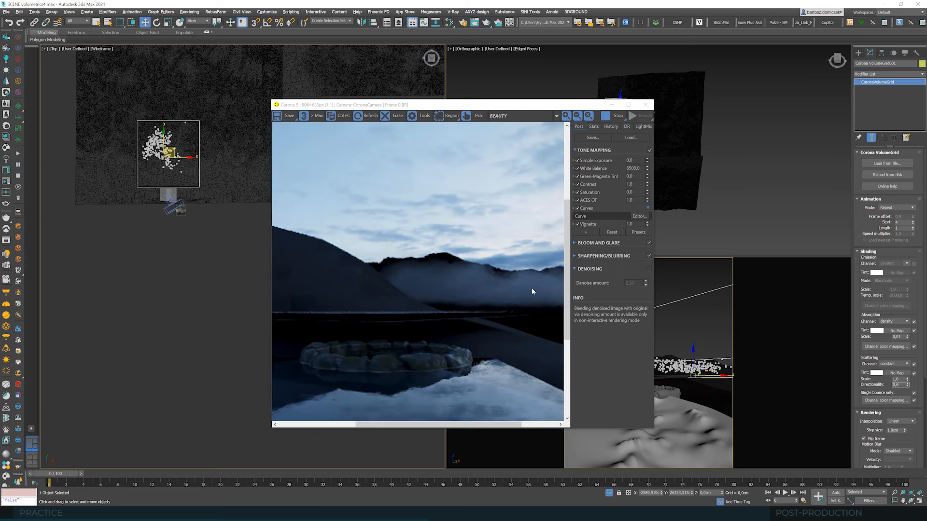
pyautogui.scroll(1, 533, 291)
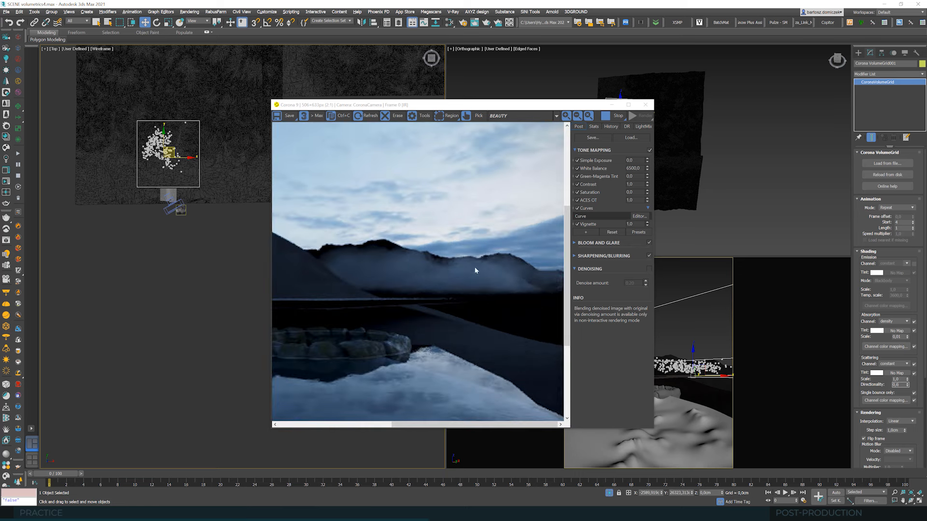
pyautogui.scroll(1, 502, 278)
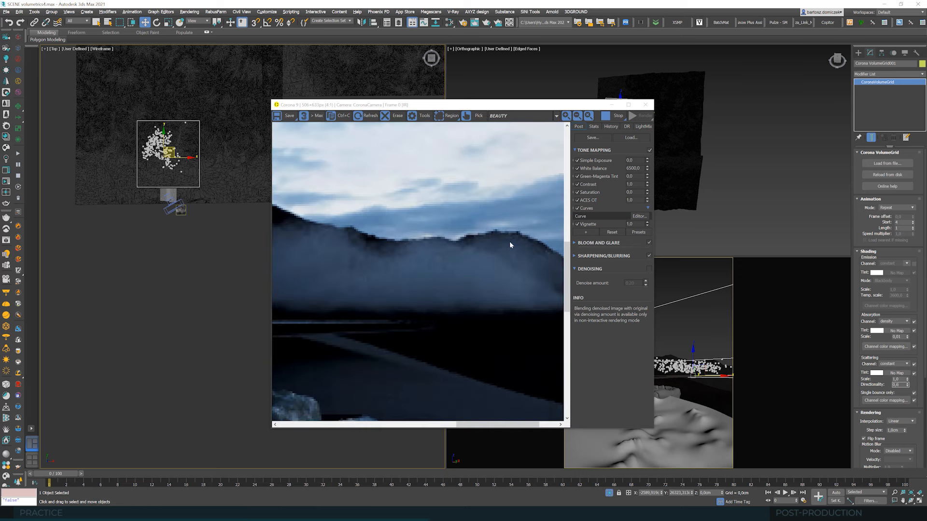
pyautogui.scroll(-1, 510, 245)
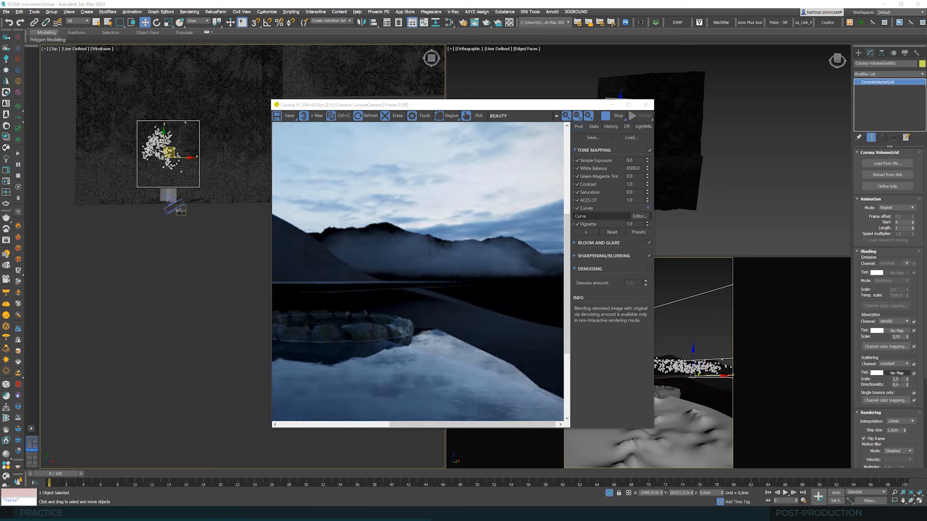
# Set the first cloud grid's scattering scale to 2, and reposition and enlarge the render window to show the whole frame
pyautogui.doubleClick(899, 379)
pyautogui.write('2')
pyautogui.press('Return')
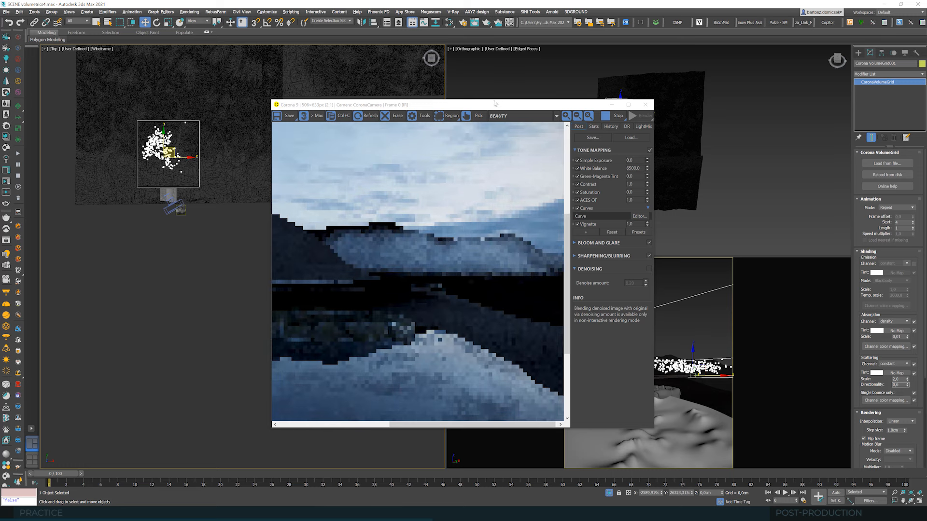
pyautogui.moveTo(487, 106); pyautogui.dragTo(594, 81)
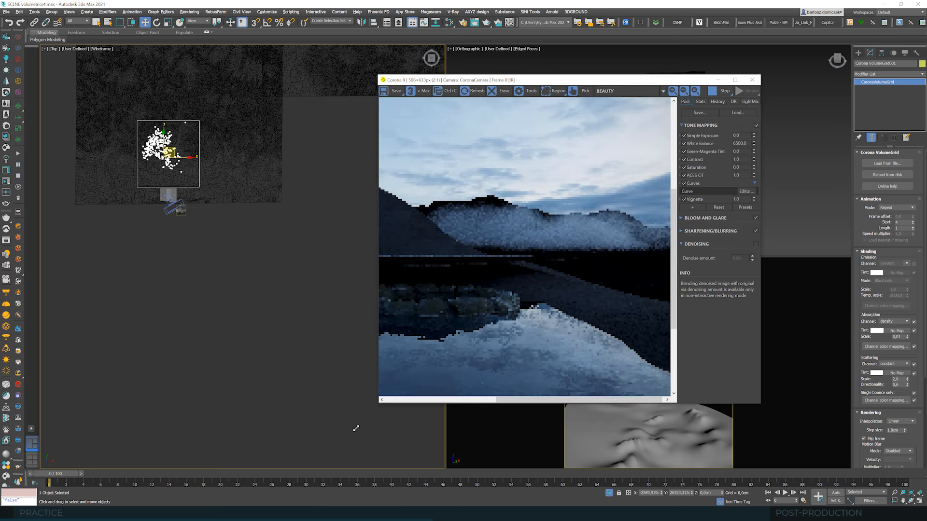
pyautogui.moveTo(356, 428); pyautogui.dragTo(356, 429)
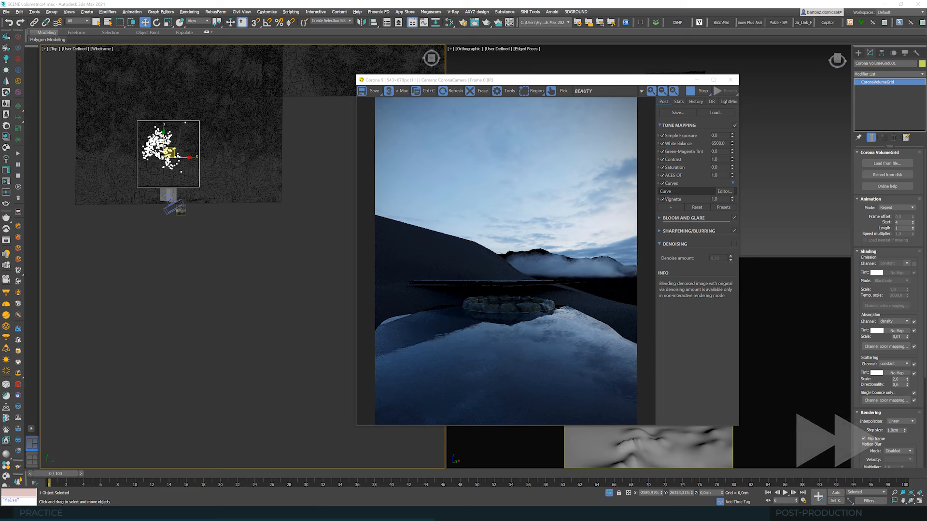
# Rotate the first cloud grid about 13 degrees clockwise in the top view and shift it slightly toward the camera
pyautogui.press('e')
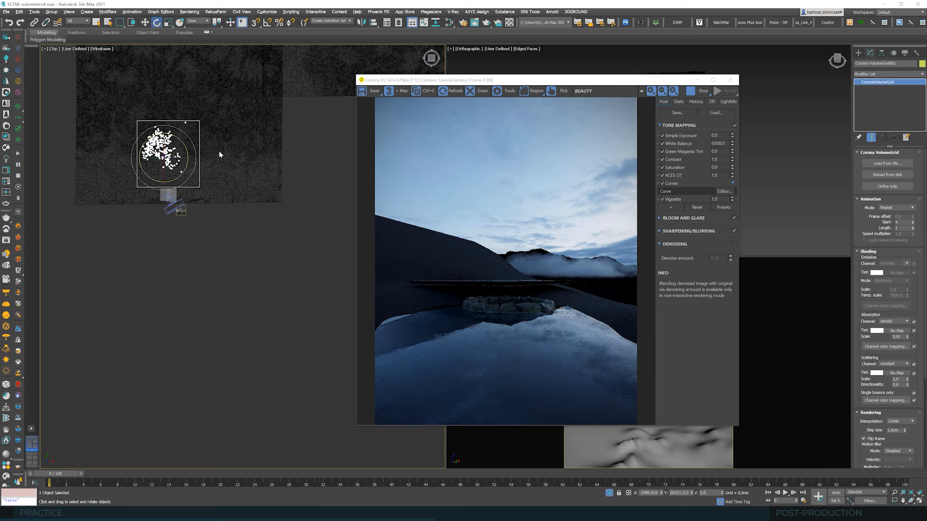
pyautogui.moveTo(183, 135); pyautogui.dragTo(185, 140)
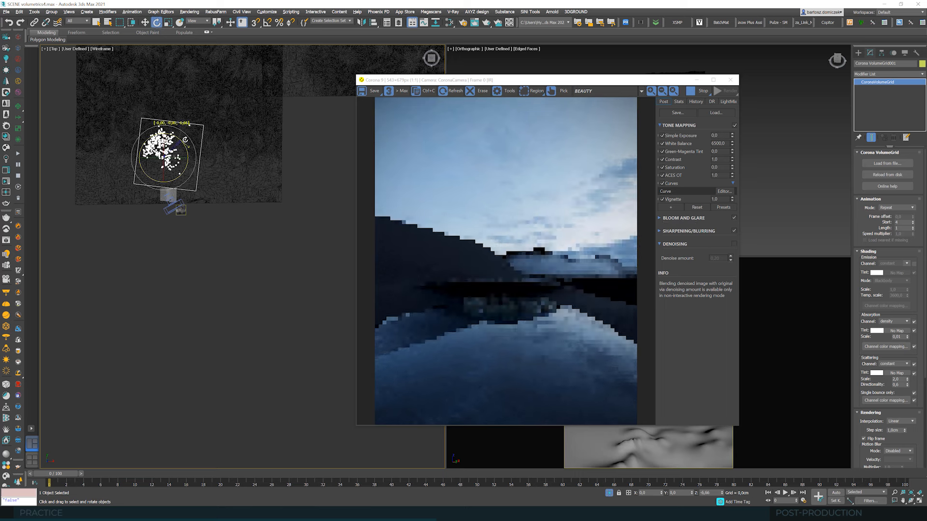
pyautogui.moveTo(573, 258); pyautogui.dragTo(598, 293)
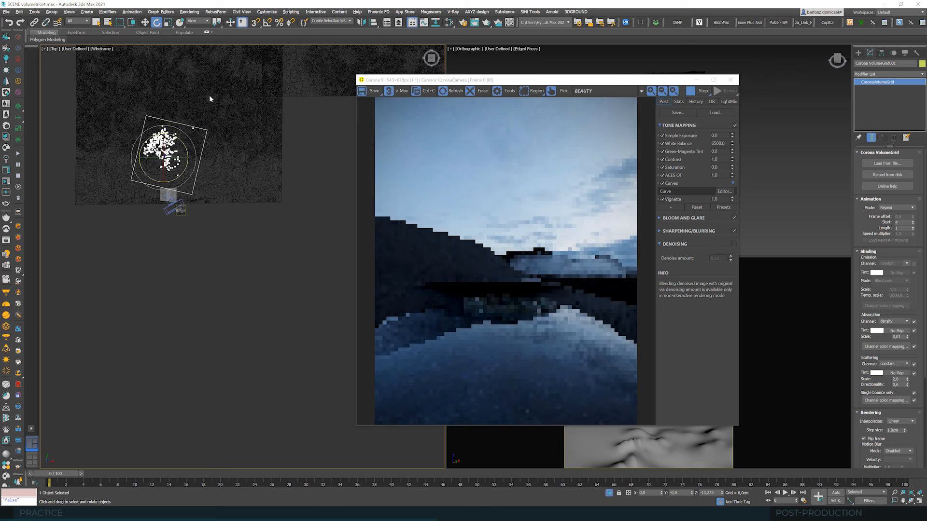
pyautogui.press('w')
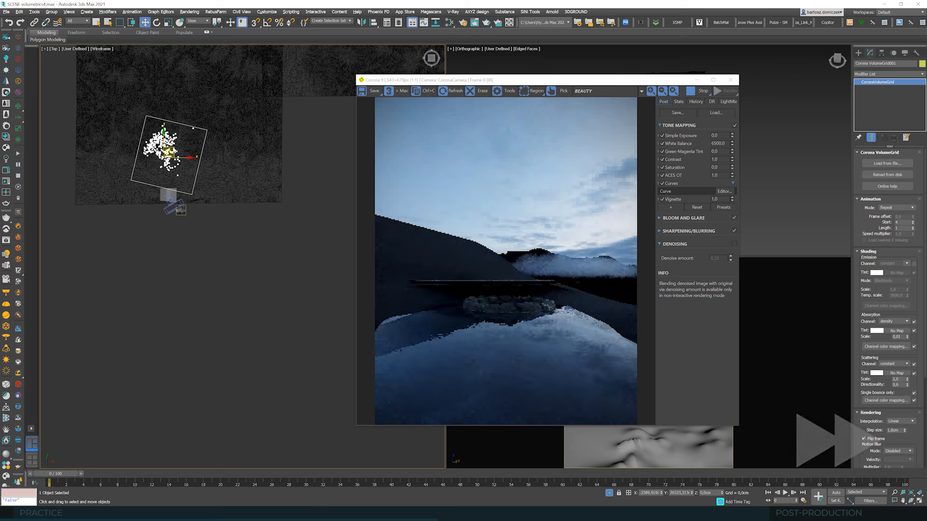
pyautogui.moveTo(169, 151); pyautogui.dragTo(176, 163)
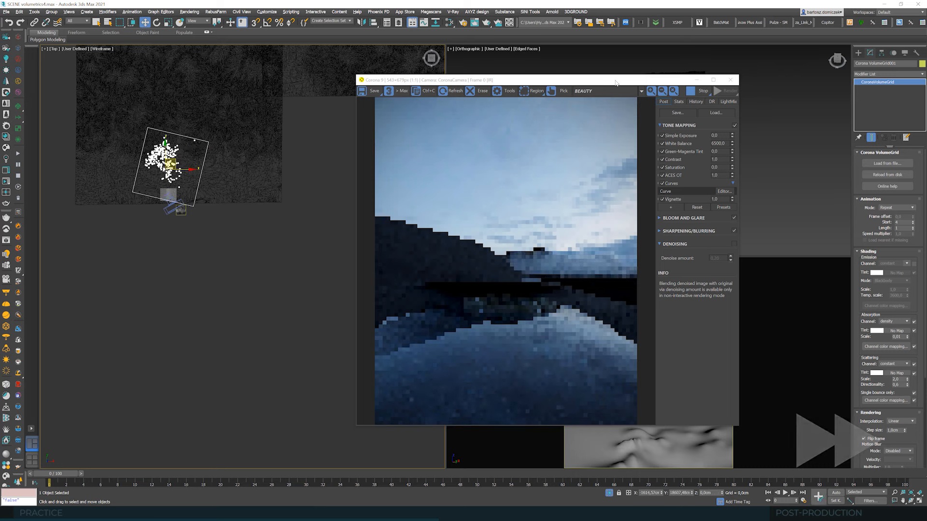
# Lower the first cloud grid by about 3087 cm in a front wireframe view so the cloud sits below the mountain ridge
pyautogui.moveTo(647, 80); pyautogui.dragTo(366, 102)
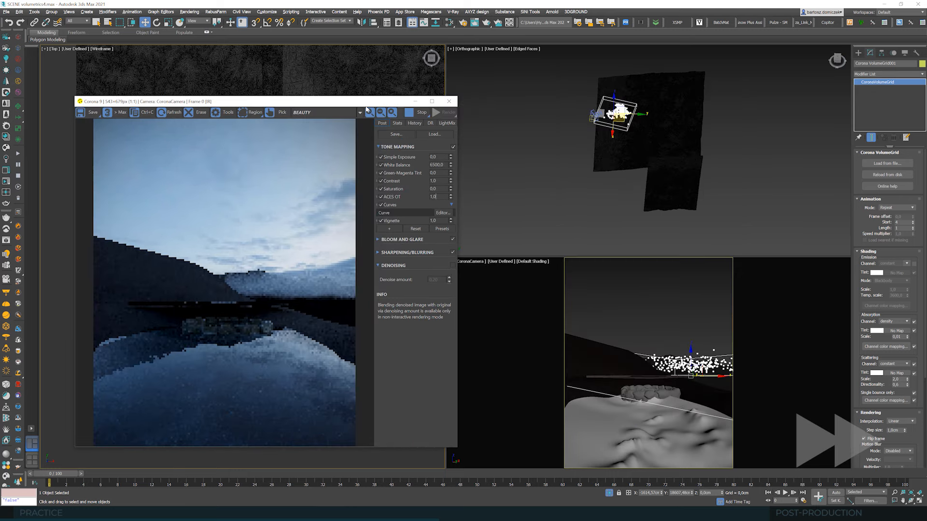
pyautogui.rightClick(734, 149)
pyautogui.press('f')
pyautogui.press('F3')
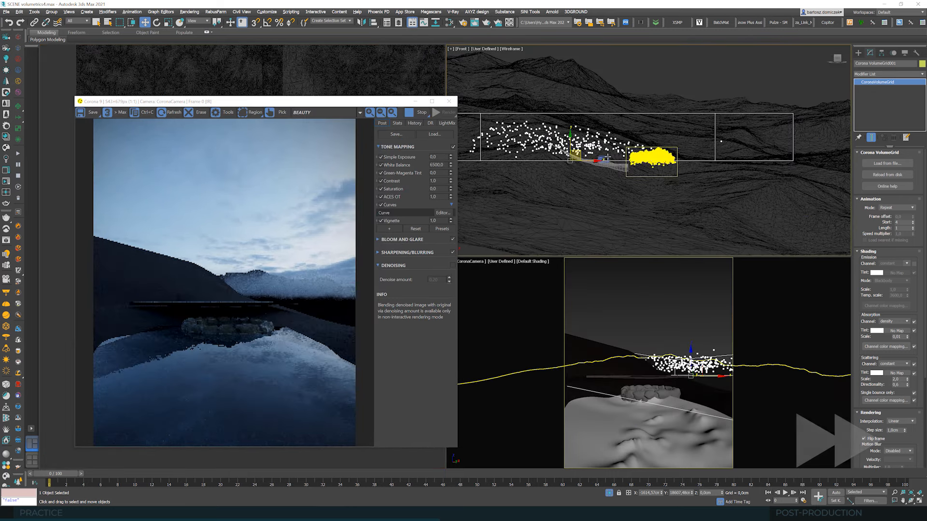
pyautogui.moveTo(570, 144); pyautogui.dragTo(570, 168)
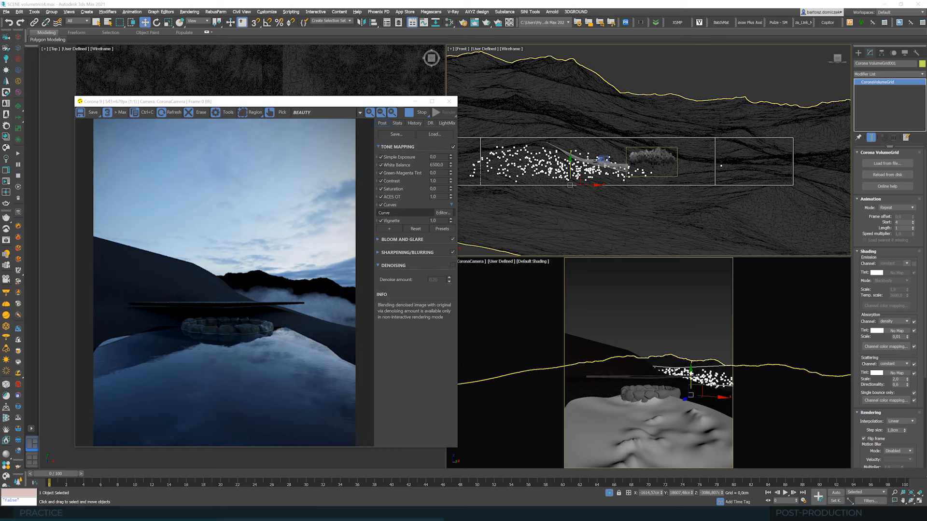
# Try the first cloud grid with single-bounce scattering disabled, compare the interactive render, and re-enable the option
pyautogui.scroll(-2, 926, 291)
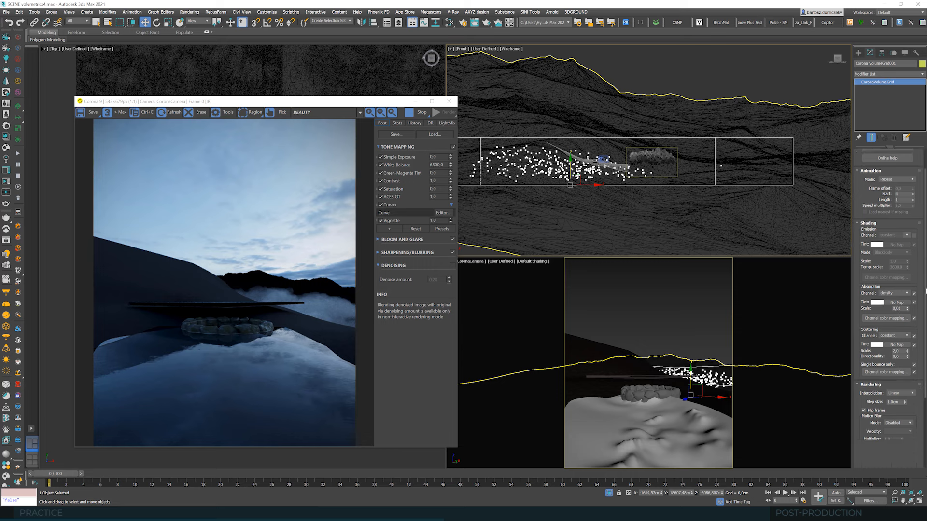
pyautogui.scroll(-2, 926, 291)
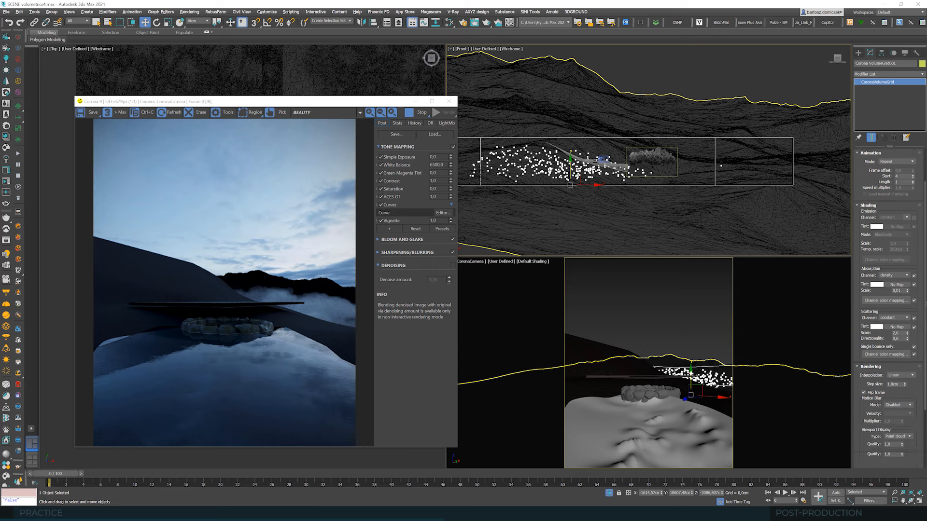
pyautogui.moveTo(926, 297); pyautogui.dragTo(926, 304)
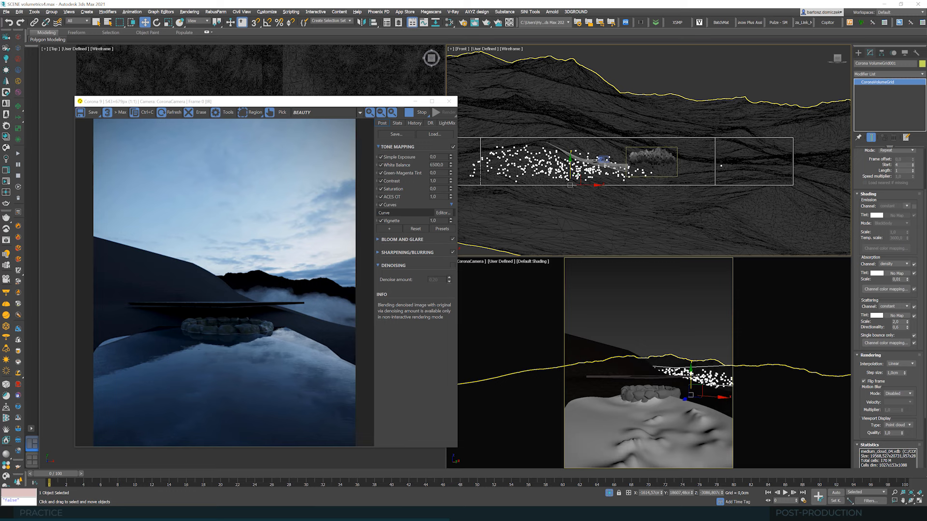
pyautogui.click(914, 336)
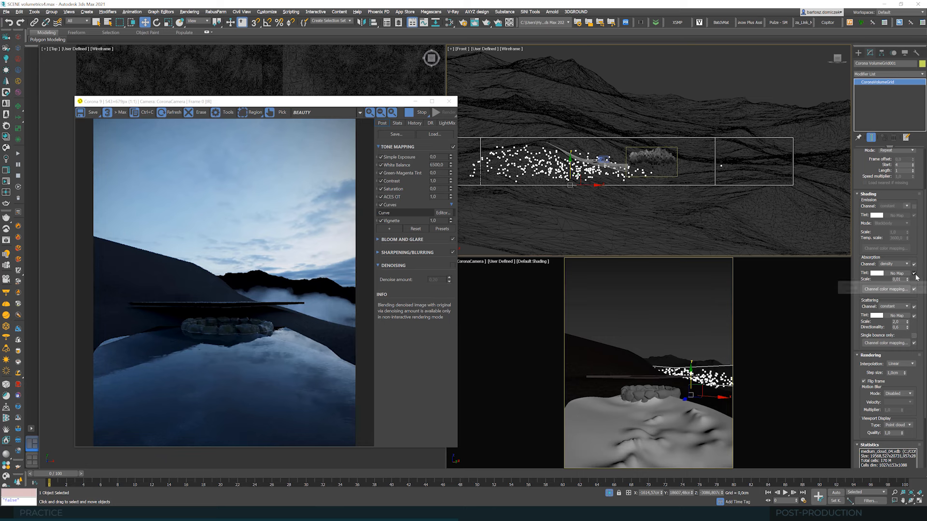
pyautogui.click(914, 336)
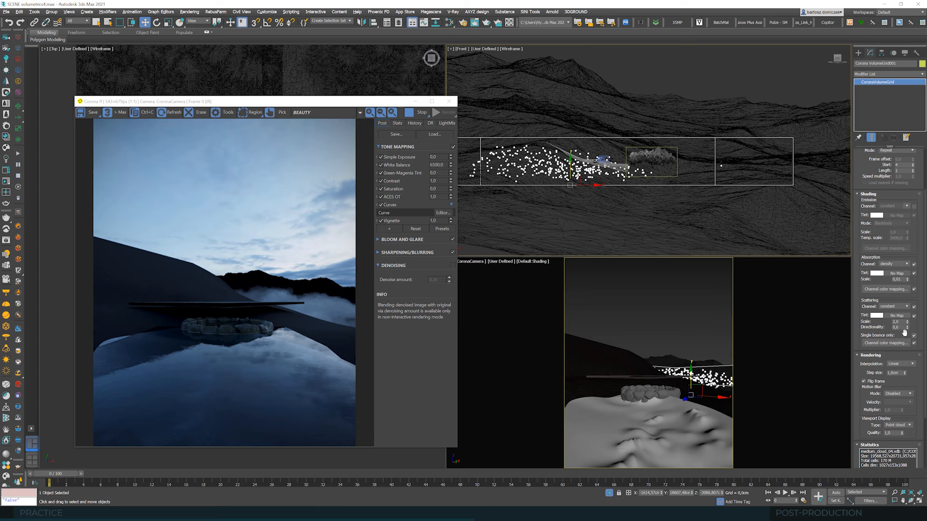
# Set the first cloud grid's rendering step size to 100 cm
pyautogui.moveTo(913, 344)
pyautogui.doubleClick(898, 373)
pyautogui.write('100')
# Try raising the first cloud grid above the terrain in the camera view, and undo the move
pyautogui.moveTo(690, 374); pyautogui.dragTo(690, 350)
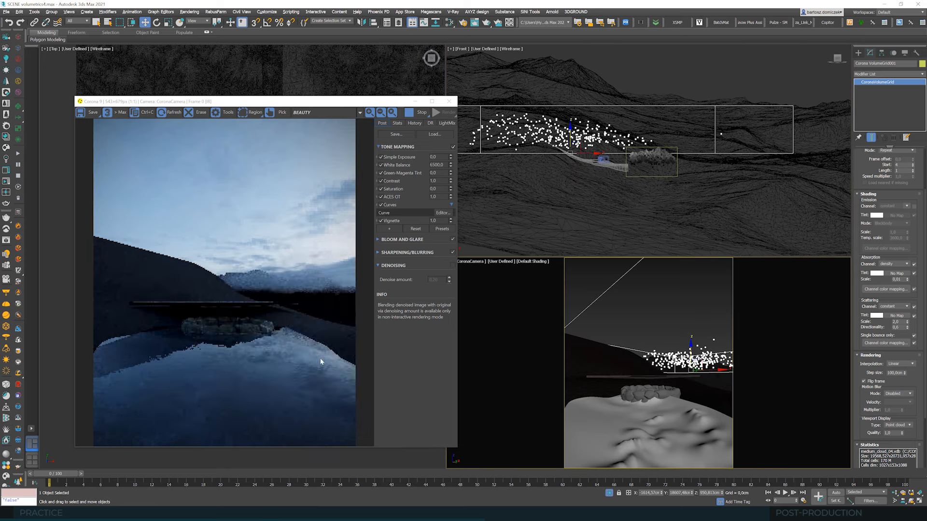
pyautogui.click(9, 22)
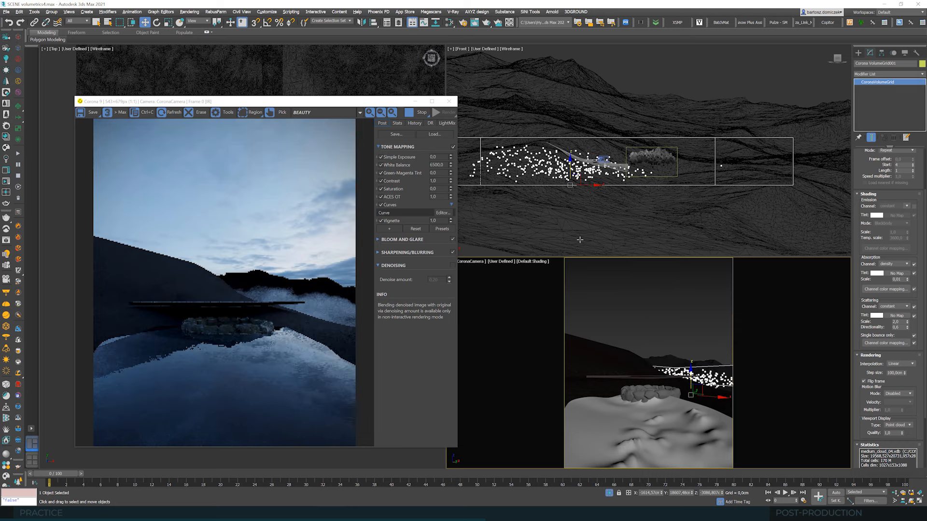
# Select the small second cloud grid beside the camera and set its rendering step size to 100 cm
pyautogui.moveTo(292, 104); pyautogui.dragTo(547, 63)
pyautogui.scroll(2, 191, 215)
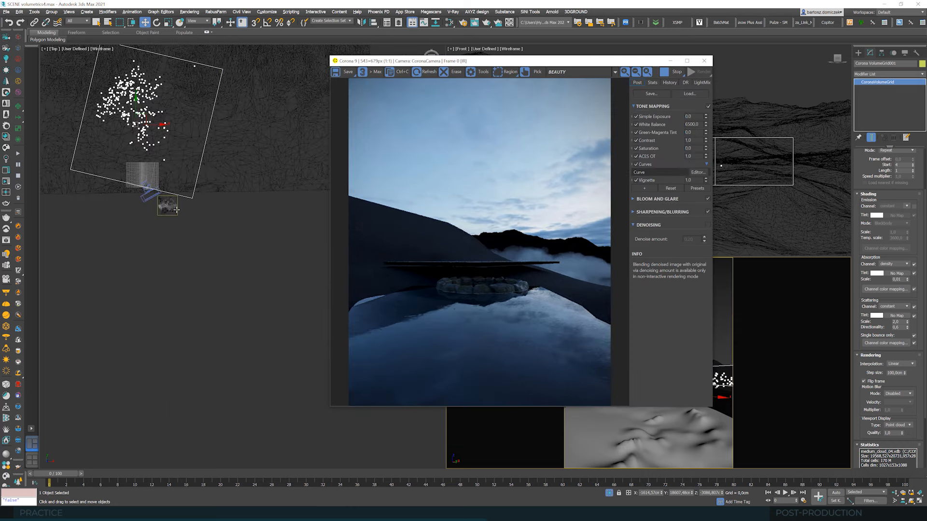
pyautogui.click(176, 210)
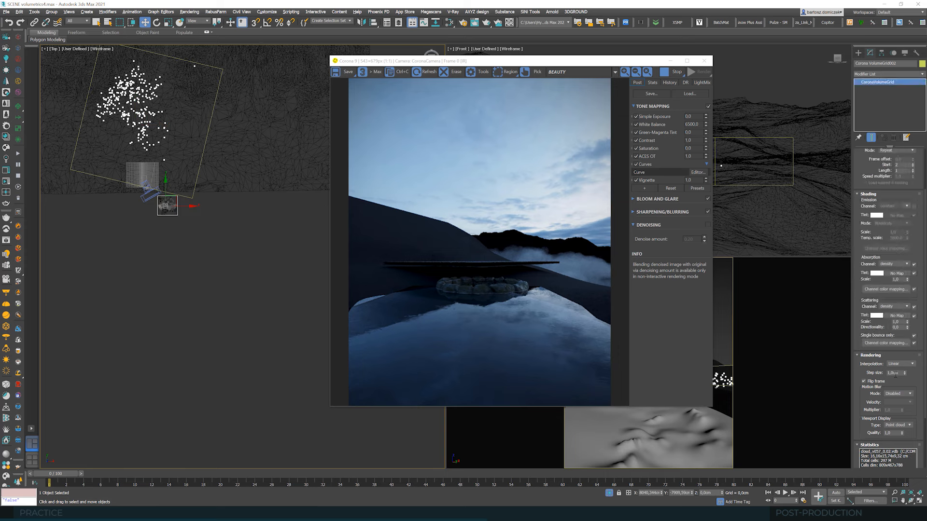
pyautogui.doubleClick(893, 373)
pyautogui.write('100')
pyautogui.click(897, 322)
pyautogui.moveTo(470, 62); pyautogui.dragTo(437, 116)
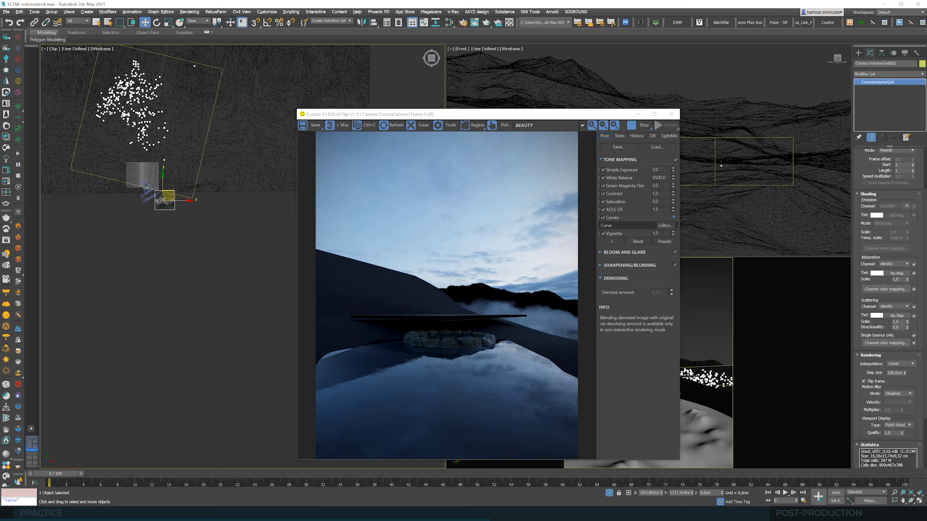
# Move the small second cloud grid over the terrain behind the first cloud grid and scale it up several times
pyautogui.moveTo(176, 197); pyautogui.dragTo(127, 50)
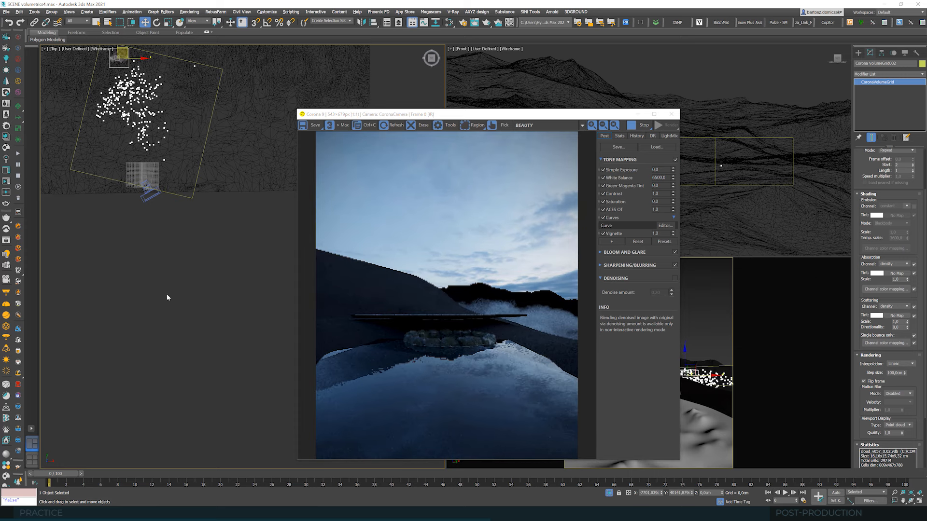
pyautogui.click(168, 22)
pyautogui.scroll(-2, 94, 237)
pyautogui.scroll(-2, 92, 234)
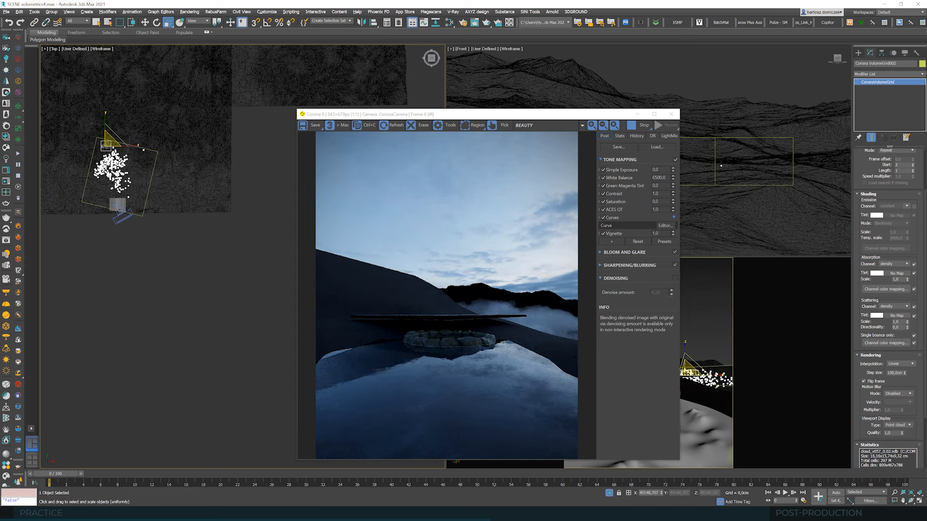
pyautogui.moveTo(109, 141); pyautogui.dragTo(169, 102)
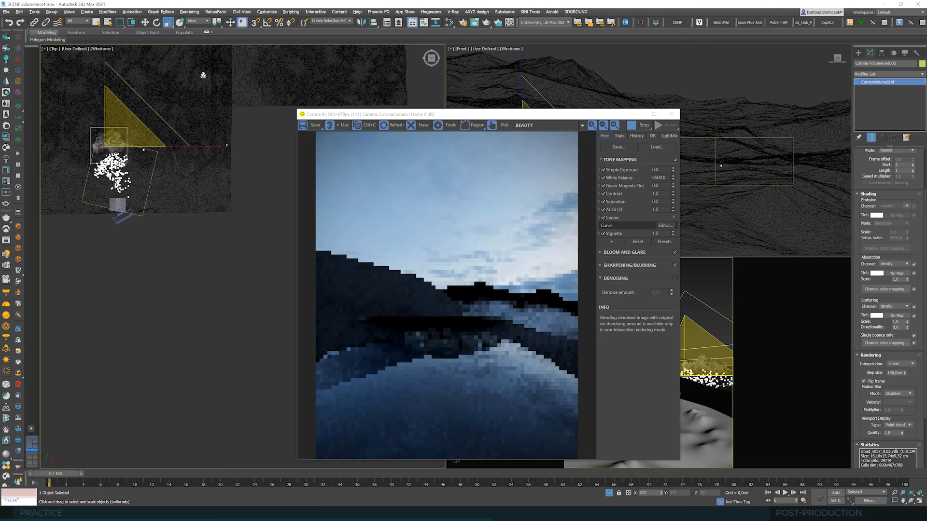
pyautogui.press('w')
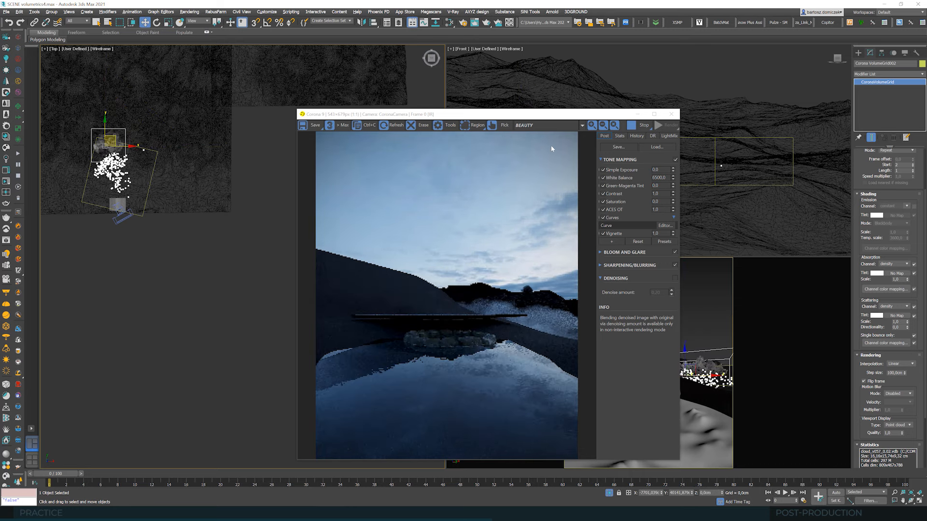
# Raise the second cloud grid above the hills in the camera view and set its scattering channel to constant
pyautogui.moveTo(531, 114); pyautogui.dragTo(364, 103)
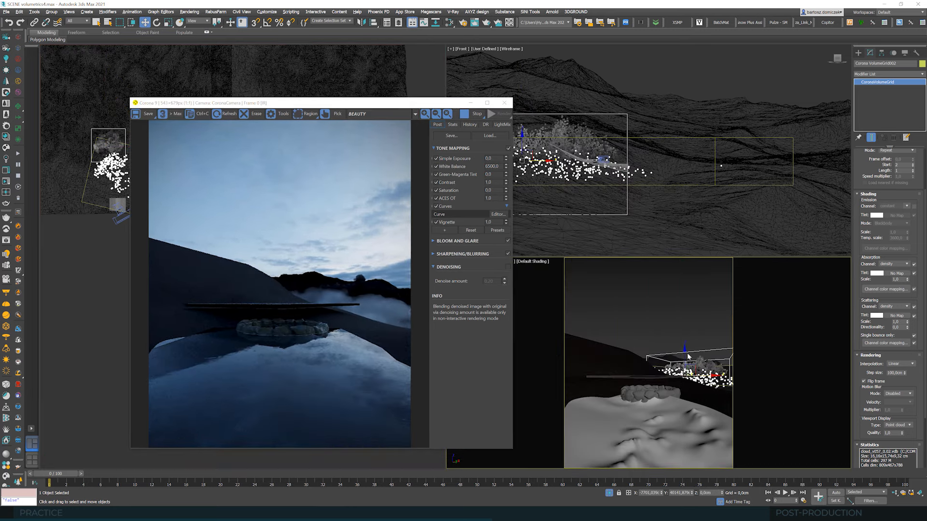
pyautogui.moveTo(685, 360); pyautogui.dragTo(685, 348)
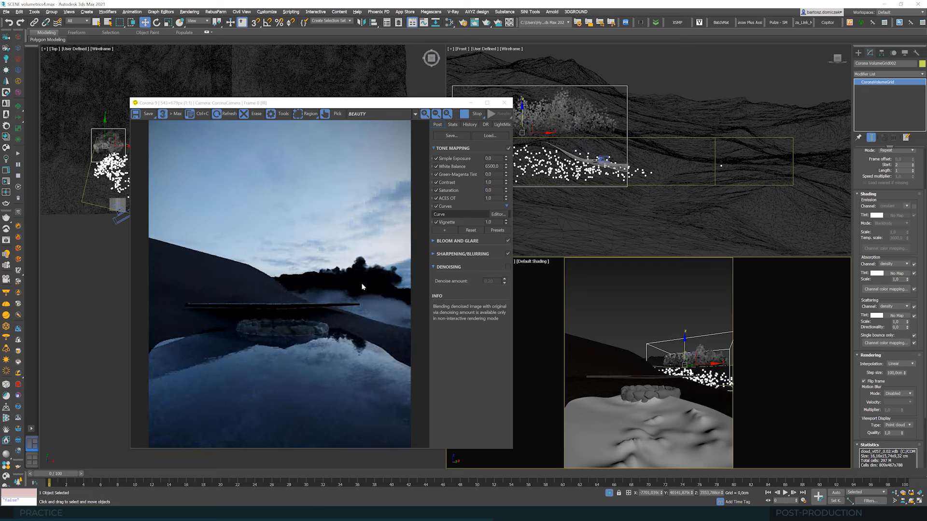
pyautogui.click(892, 307)
pyautogui.click(889, 312)
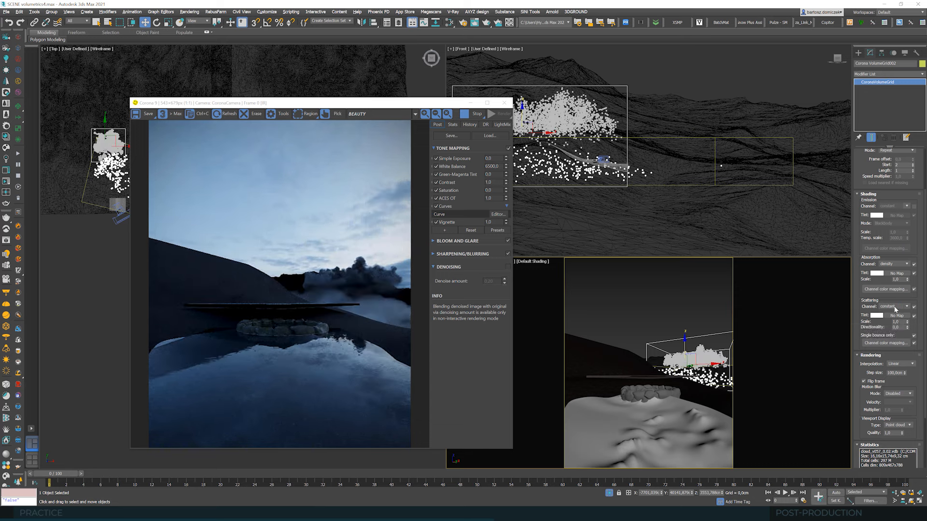
pyautogui.scroll(1, 384, 273)
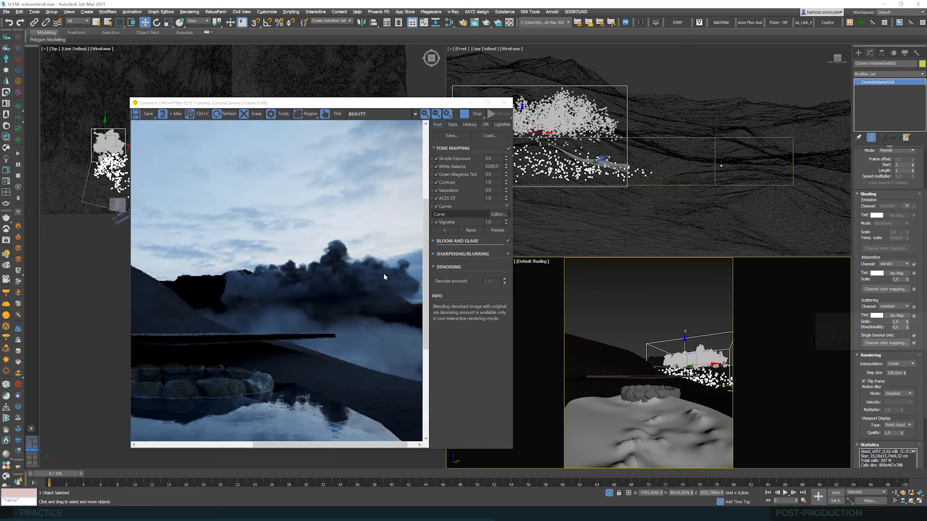
pyautogui.scroll(-1, 366, 303)
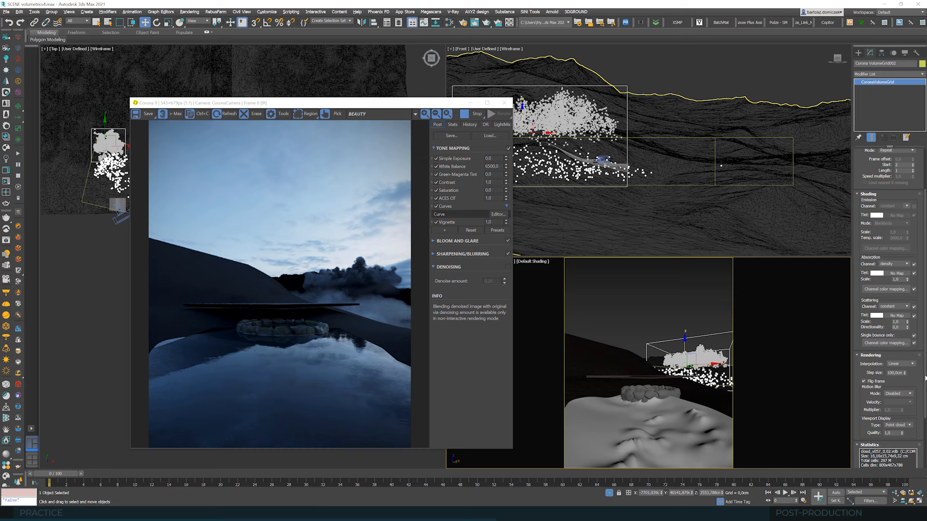
# Set the second cloud grid's scattering directionality to 0.6 and its scattering scale to 2
pyautogui.click(901, 327)
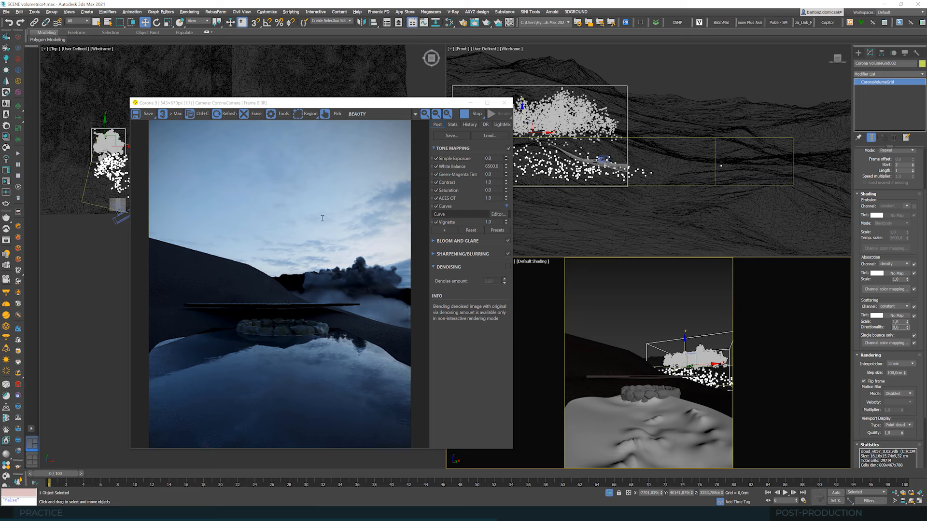
pyautogui.press('Tab')
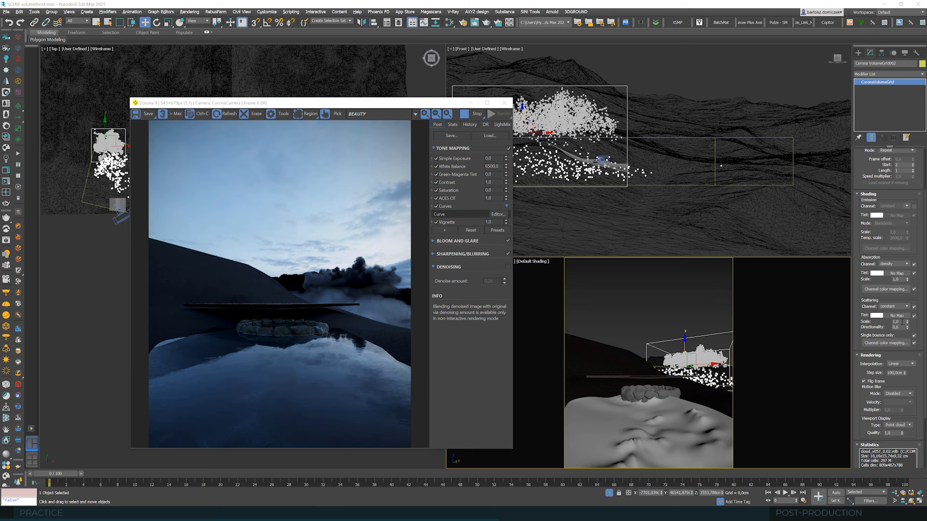
pyautogui.doubleClick(896, 322)
pyautogui.press('Return')
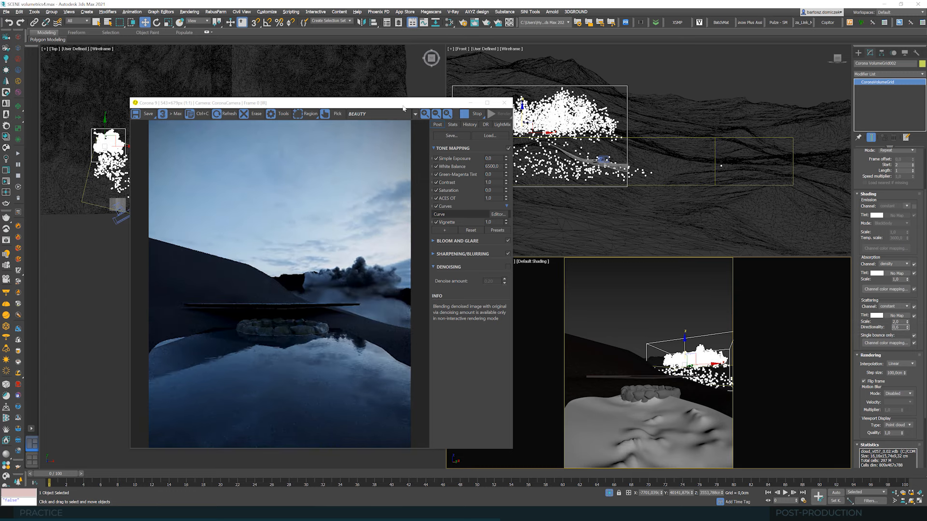
# Enlarge the second cloud grid further and move it farther back over the terrain, behind the first cloud grid
pyautogui.moveTo(404, 106); pyautogui.dragTo(530, 102)
pyautogui.click(168, 22)
pyautogui.scroll(-4, 132, 178)
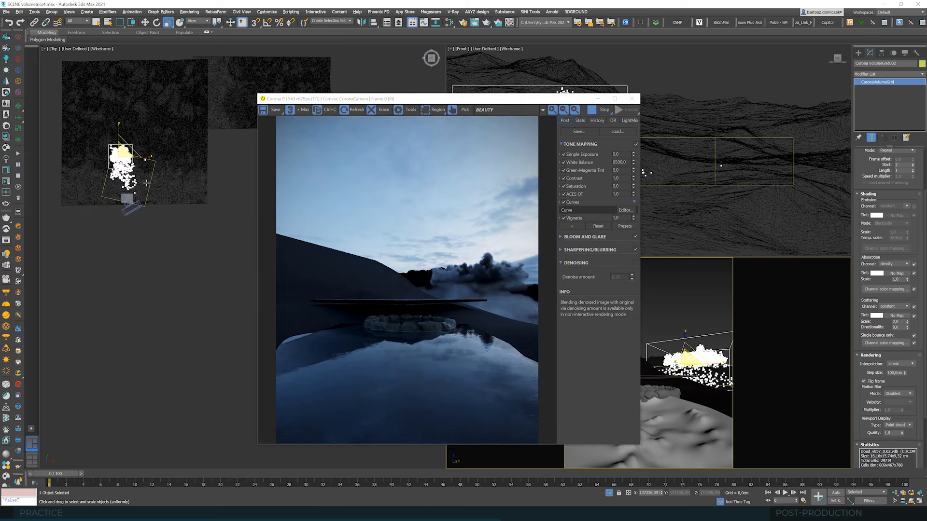
pyautogui.moveTo(127, 159); pyautogui.dragTo(120, 140)
pyautogui.press('w')
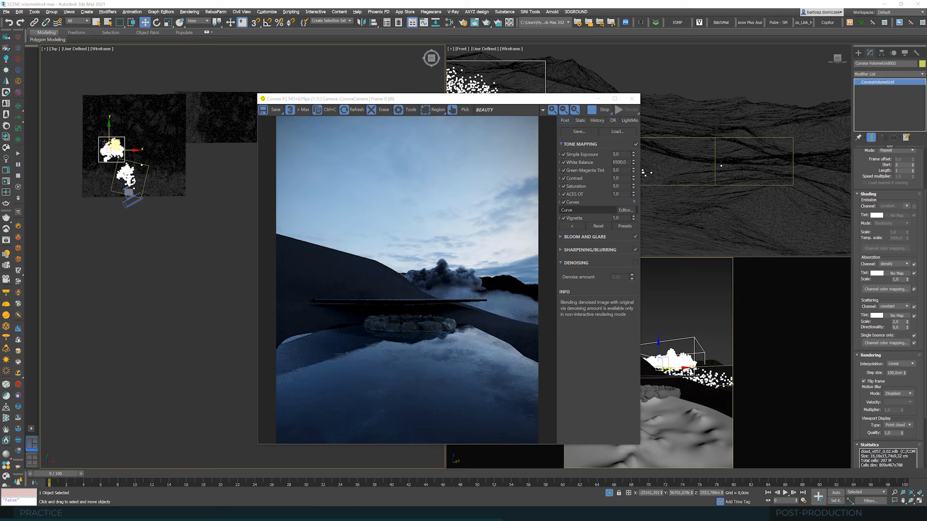
# Freeze the background hills mesh so that it cannot be selected
pyautogui.scroll(6, 122, 178)
pyautogui.click(179, 265)
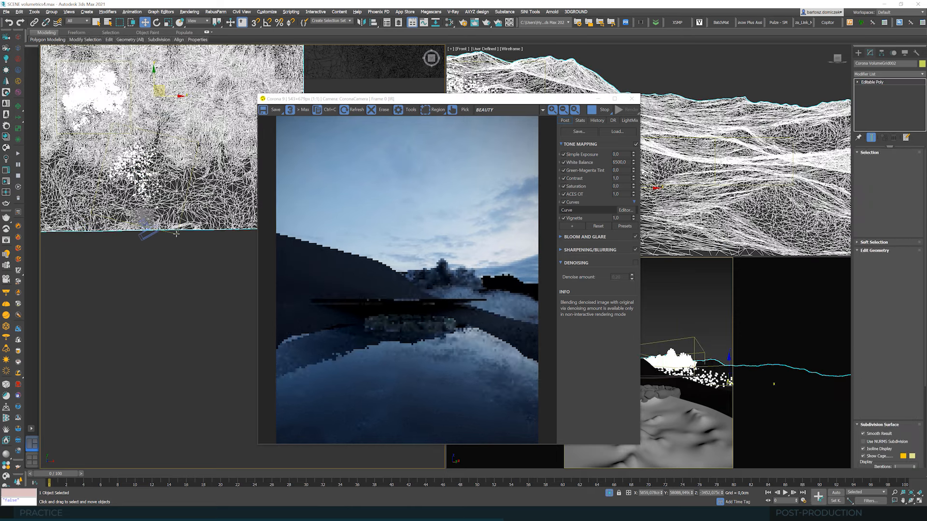
pyautogui.rightClick(170, 250)
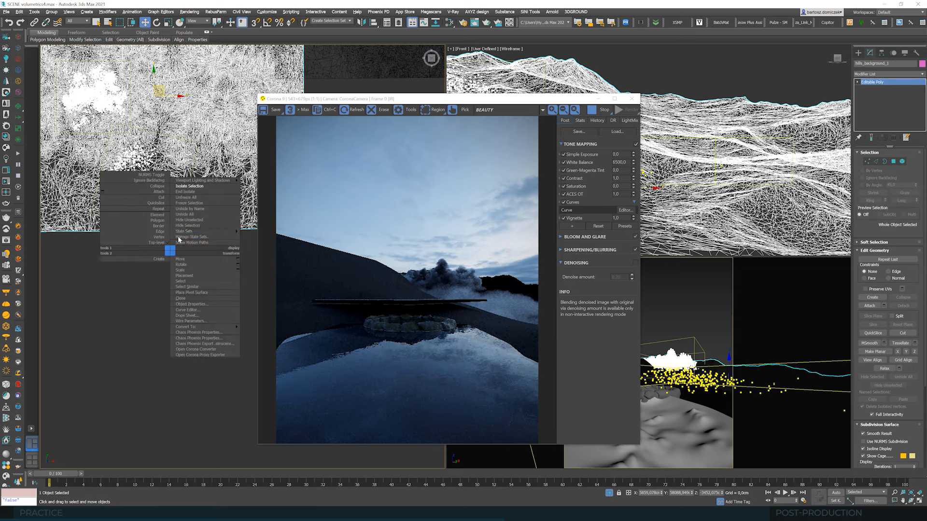
pyautogui.click(190, 203)
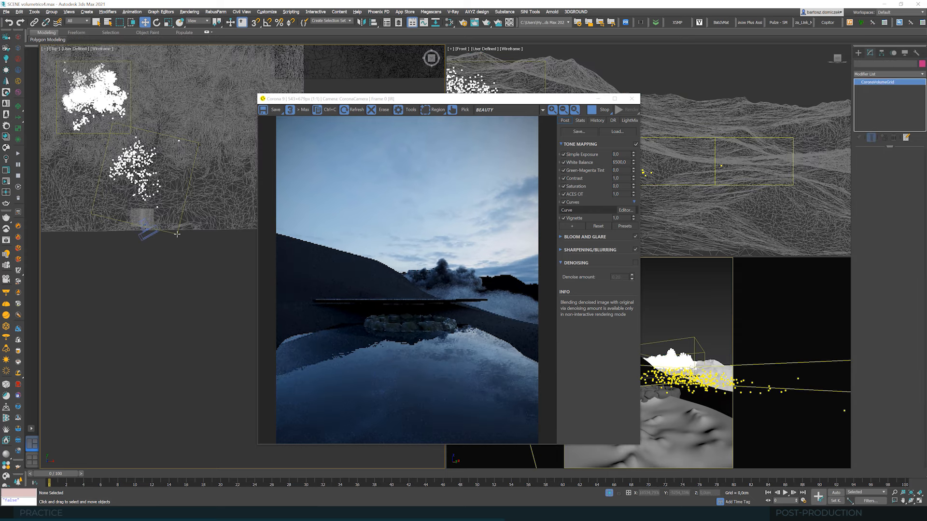
# Set the rendering step size of the first and second cloud grids to 200 cm each
pyautogui.click(178, 239)
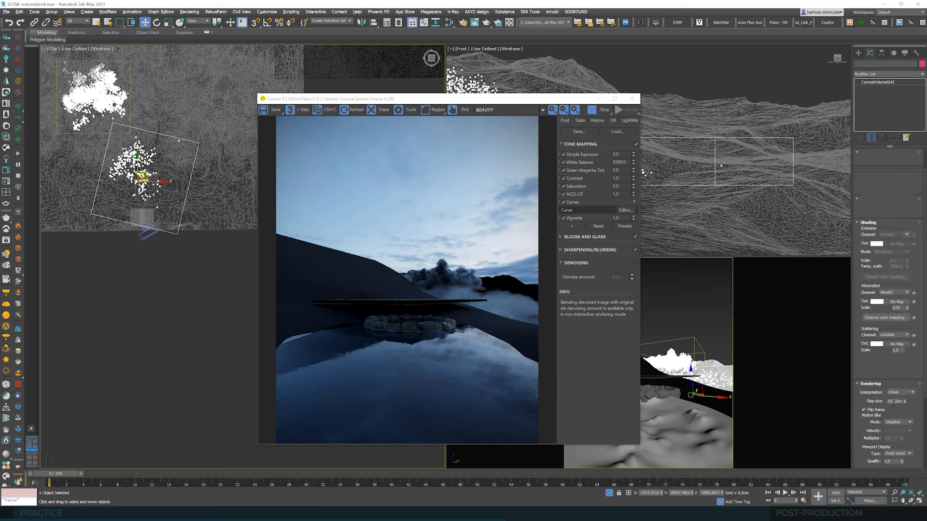
pyautogui.click(891, 401)
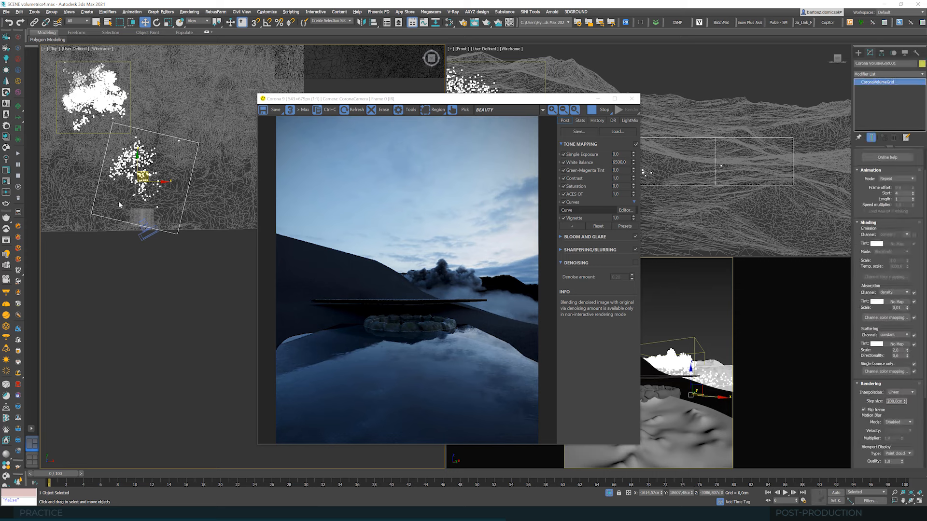
pyautogui.click(115, 125)
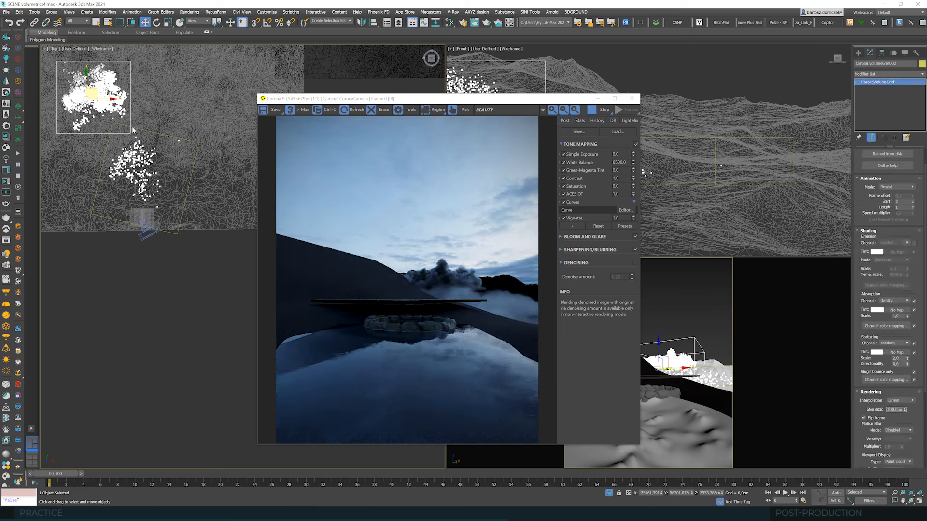
# Duplicate the first cloud grid as a copy rotated around the vertical axis in the top view
pyautogui.moveTo(160, 265); pyautogui.dragTo(201, 324, button='middle')
pyautogui.click(194, 232)
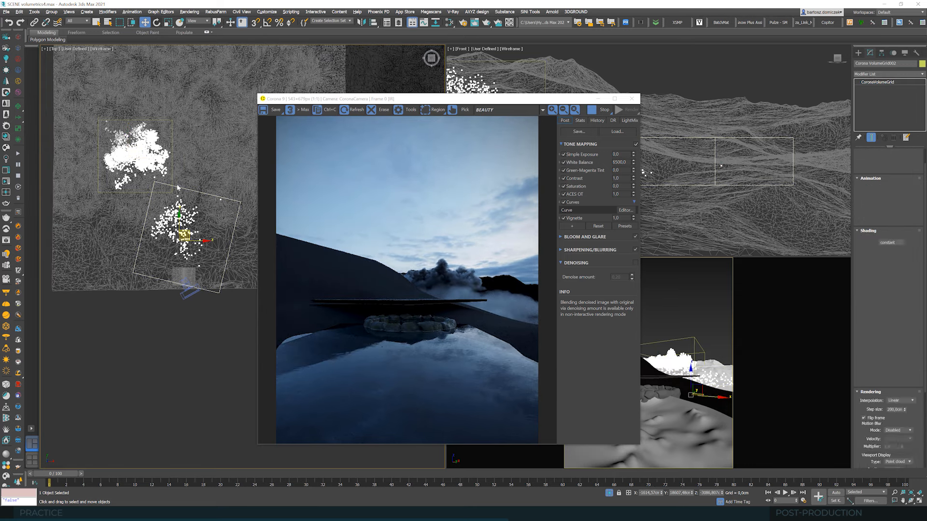
pyautogui.press('e')
pyautogui.moveTo(201, 225); pyautogui.dragTo(160, 205)
pyautogui.press('Return')
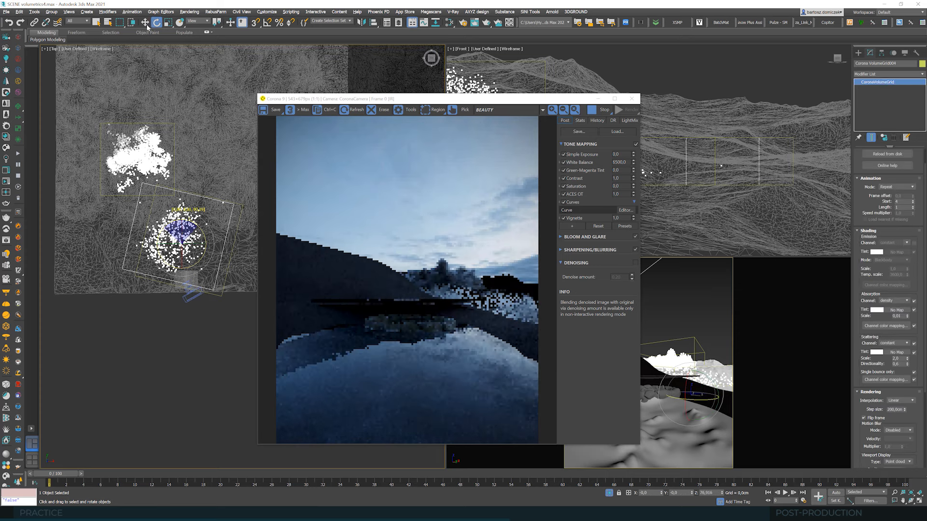
pyautogui.press('w')
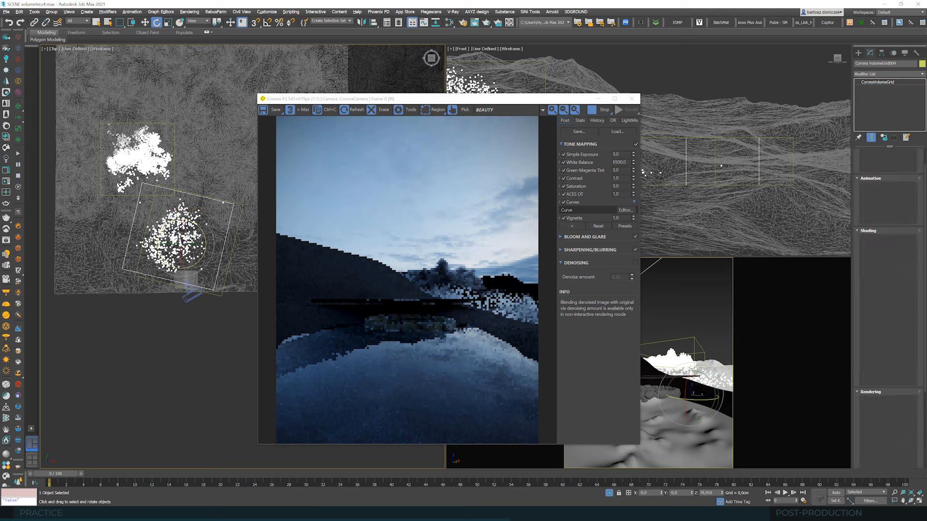
# Place another copy of the low cloud grid farther back over the terrain, and lower the original first grid slightly
pyautogui.moveTo(185, 238)
pyautogui.mouseDown()
pyautogui.moveTo(169, 194)
pyautogui.moveTo(237, 161)
pyautogui.mouseUp()
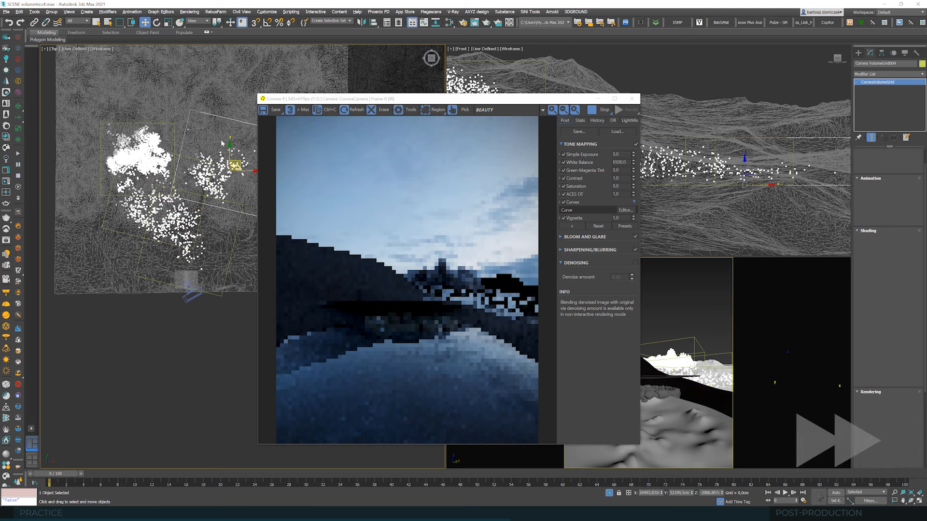
pyautogui.moveTo(226, 133); pyautogui.dragTo(170, 127, button='middle')
pyautogui.press('r')
pyautogui.click(144, 22)
pyautogui.moveTo(179, 160); pyautogui.dragTo(148, 166)
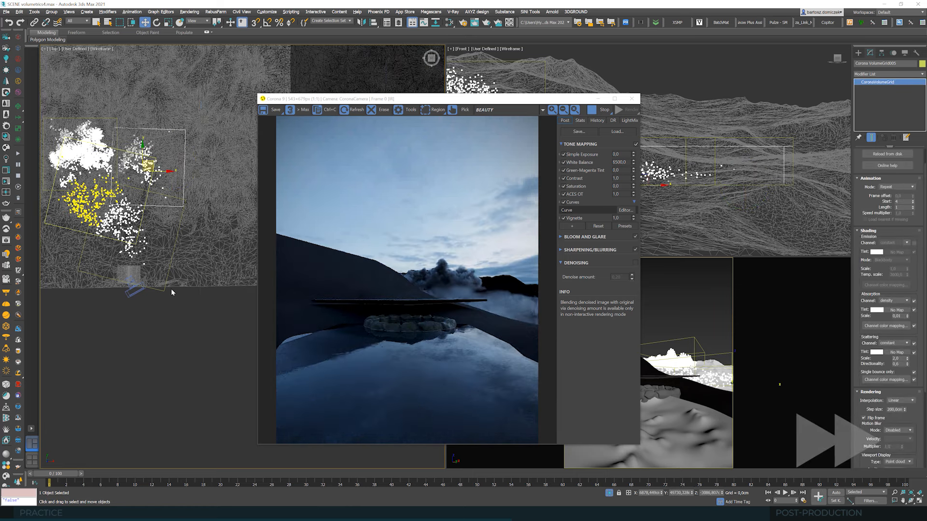
pyautogui.click(681, 378)
pyautogui.moveTo(691, 371); pyautogui.dragTo(691, 378)
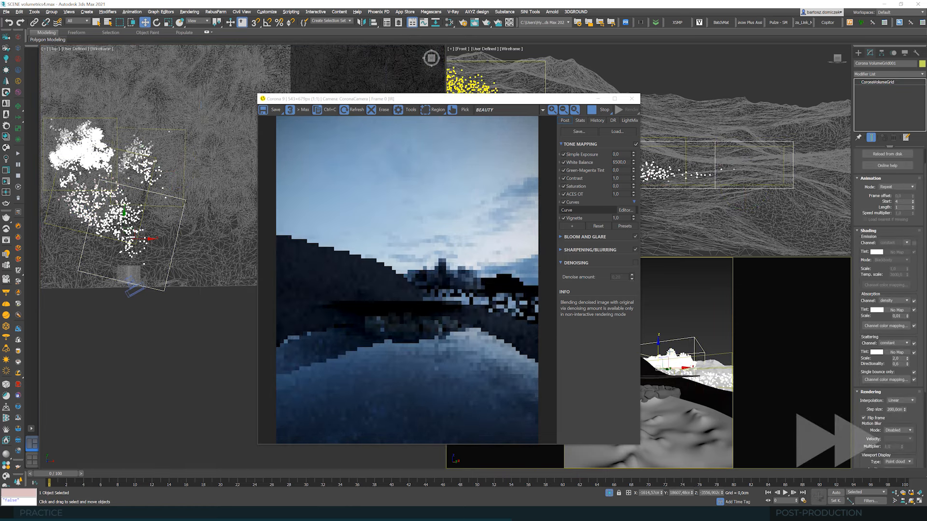
# Rotate the large second cloud grid, bring it closer among the low clouds, and lower it toward the hills
pyautogui.click(677, 363)
pyautogui.click(157, 23)
pyautogui.moveTo(97, 145); pyautogui.dragTo(145, 148, button='middle')
pyautogui.moveTo(137, 140); pyautogui.dragTo(156, 192)
pyautogui.press('w')
pyautogui.press('r')
pyautogui.press('w')
pyautogui.moveTo(682, 333); pyautogui.dragTo(682, 356)
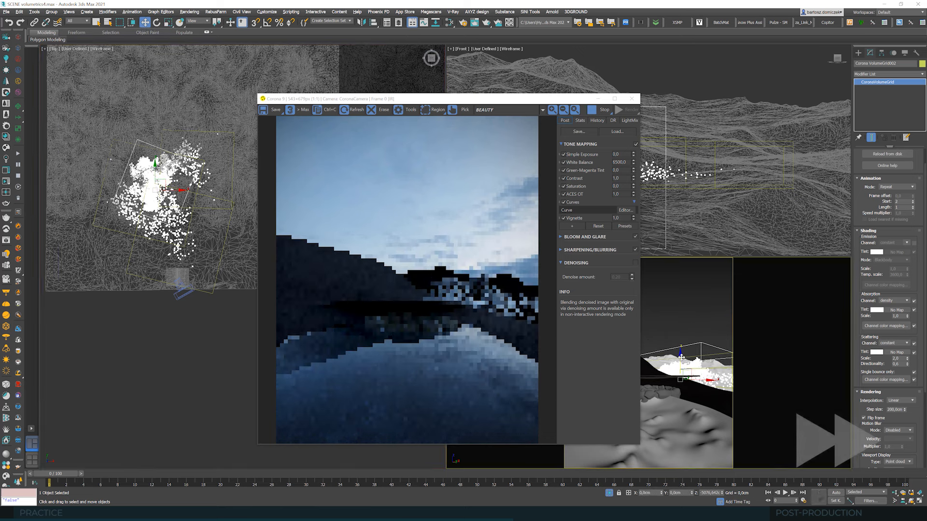
# Try an absorption scale of 0.5 on the second cloud grid and inspect its density close up in the render
pyautogui.doubleClick(894, 316)
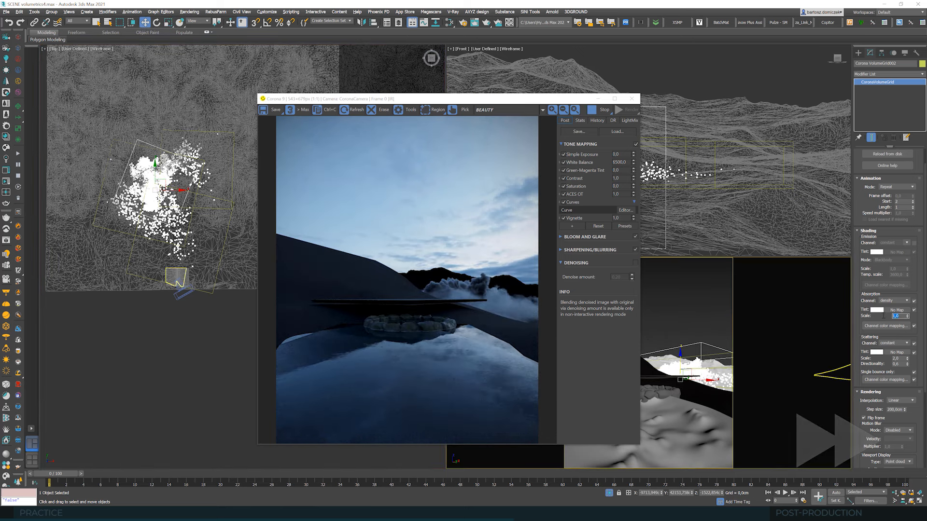
pyautogui.write('0,5')
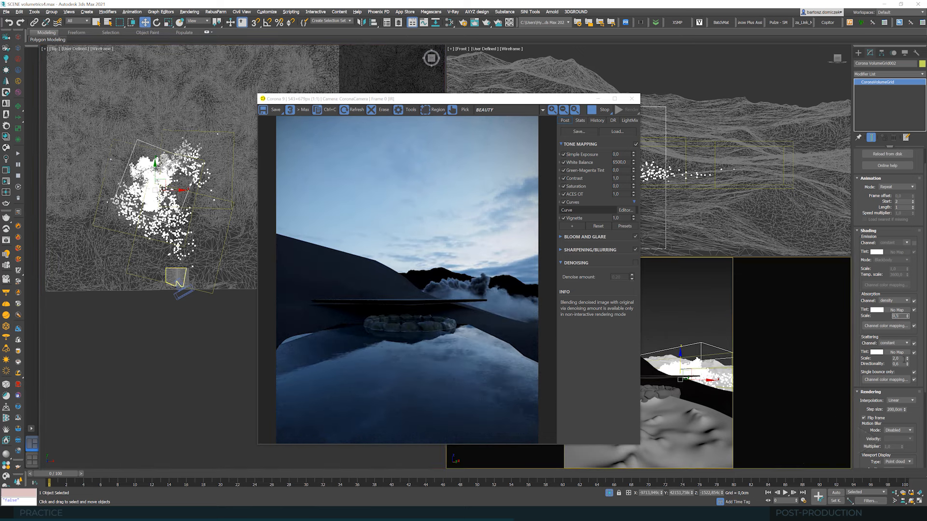
pyautogui.press('Tab')
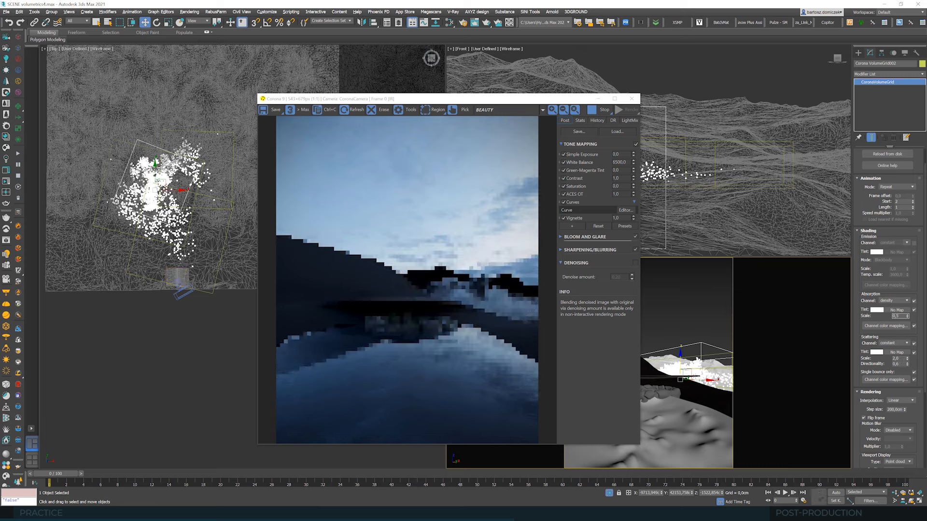
pyautogui.scroll(1, 482, 293)
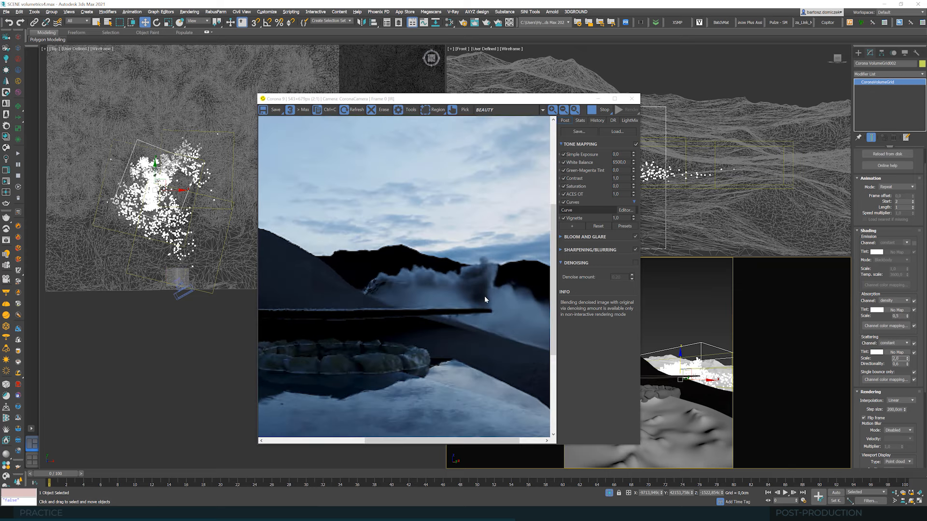
pyautogui.scroll(1, 486, 297)
pyautogui.scroll(-1, 486, 296)
# Set the second cloud grid's absorption scale to 0.2
pyautogui.click(900, 316)
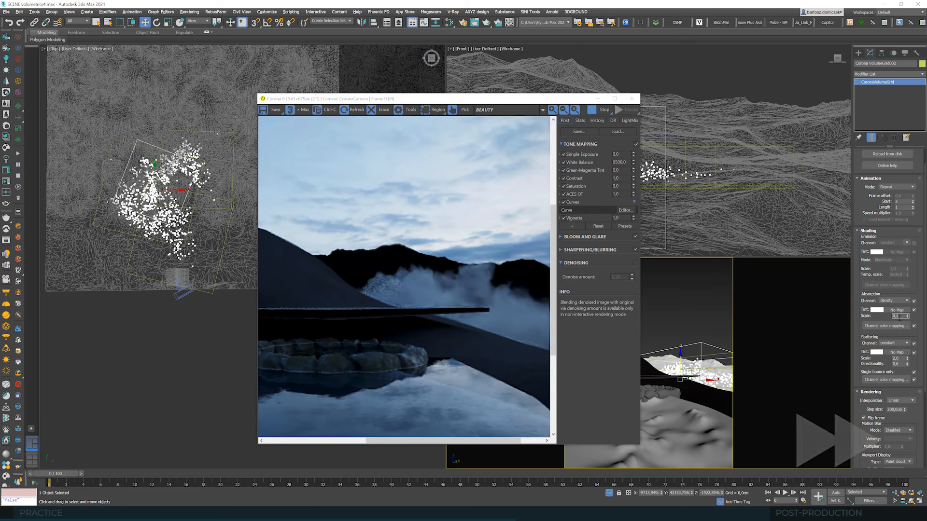
pyautogui.write('0,2')
pyautogui.click(899, 359)
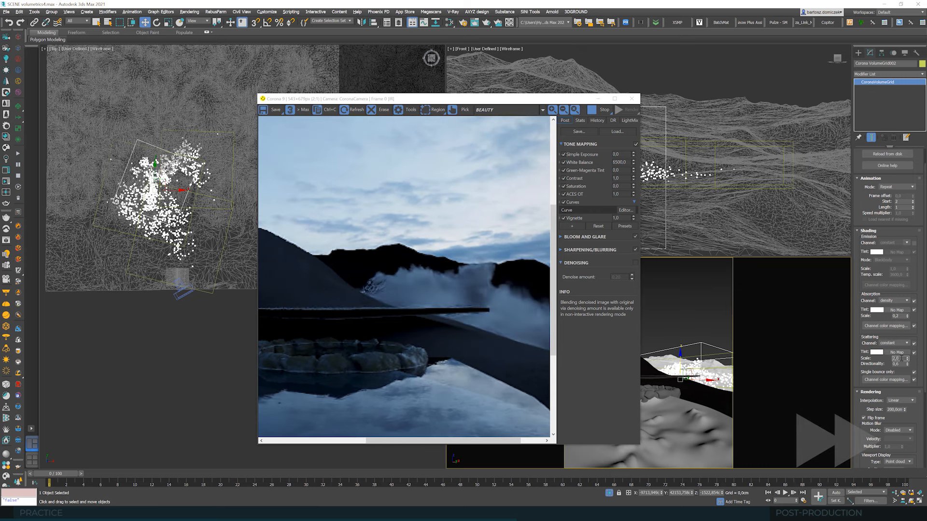
# Shift the second cloud grid slightly closer to the camera and lower it, and place a copy beside it over the low clouds
pyautogui.scroll(-1, 427, 281)
pyautogui.moveTo(166, 147); pyautogui.dragTo(164, 148, button='middle')
pyautogui.moveTo(158, 186); pyautogui.dragTo(170, 191)
pyautogui.moveTo(695, 360); pyautogui.dragTo(695, 366)
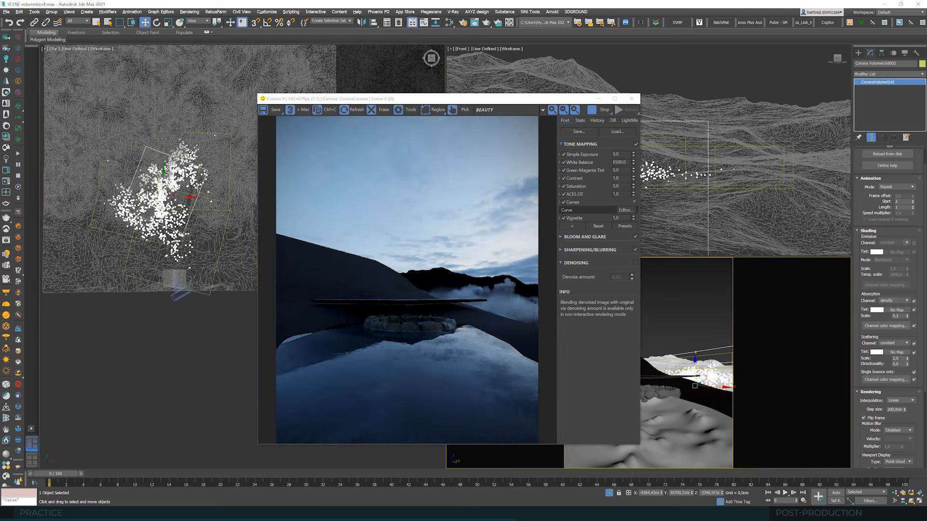
pyautogui.keyDown('shift'); pyautogui.moveTo(171, 187); pyautogui.dragTo(142, 169); pyautogui.keyUp('shift')
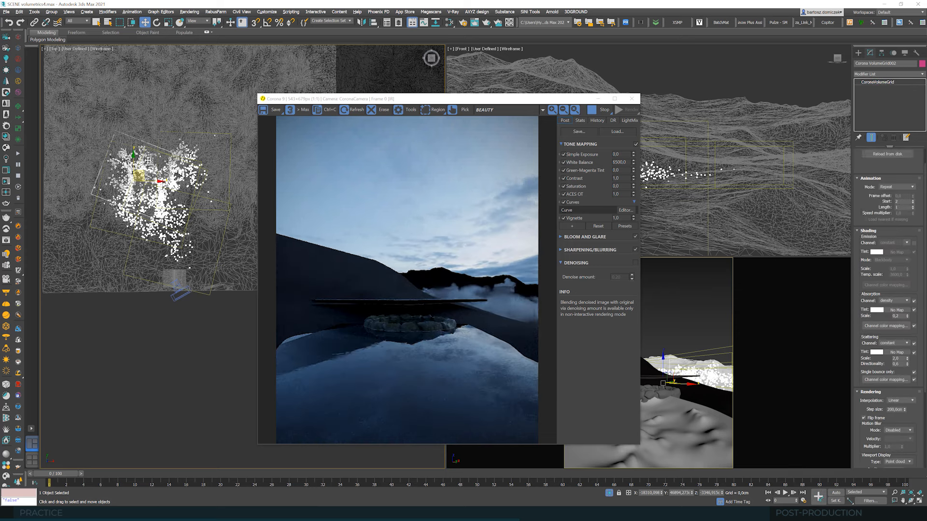
# Rotate the copied cloud grid in plan and adjust its sideways position and height over the low clouds
pyautogui.click(157, 23)
pyautogui.moveTo(151, 163); pyautogui.dragTo(169, 182)
pyautogui.press('w')
pyautogui.rightClick(672, 341)
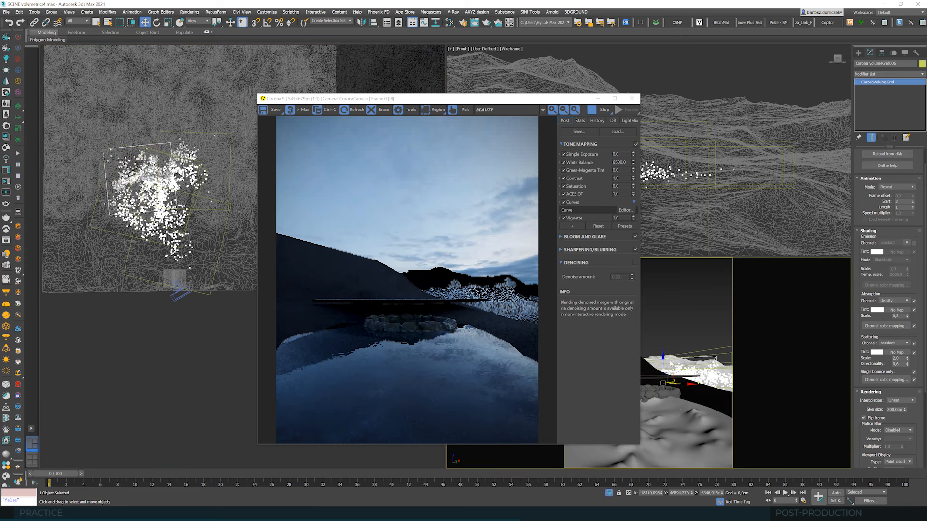
pyautogui.moveTo(664, 363); pyautogui.dragTo(666, 355)
pyautogui.rightClick(166, 186)
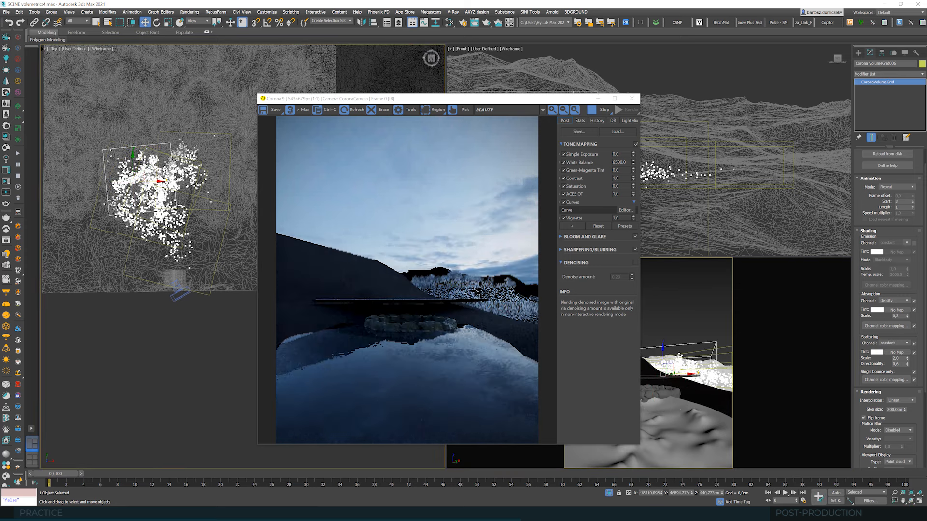
pyautogui.moveTo(154, 181); pyautogui.dragTo(142, 182)
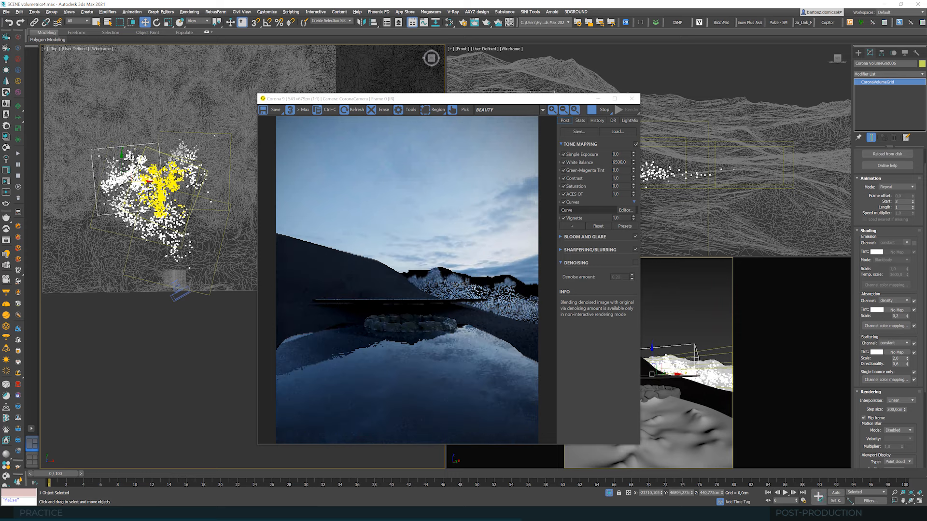
pyautogui.rightClick(657, 359)
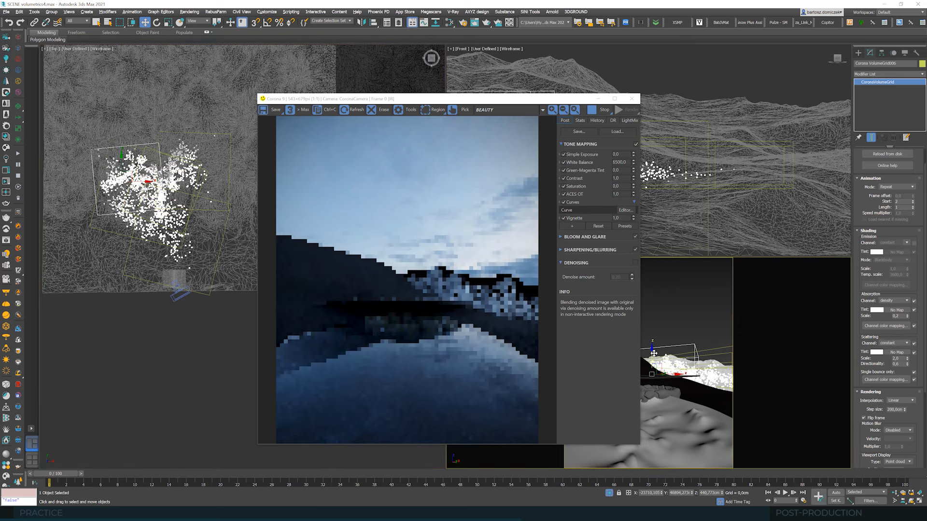
pyautogui.moveTo(677, 374); pyautogui.dragTo(659, 357)
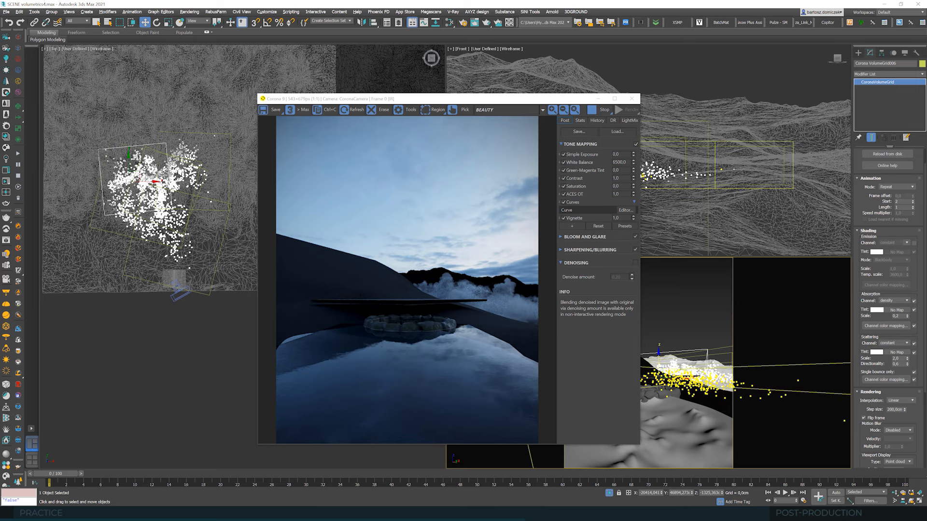
# Shift the cloud grid nearest the camera slightly sideways, away from the other clouds
pyautogui.click(164, 217)
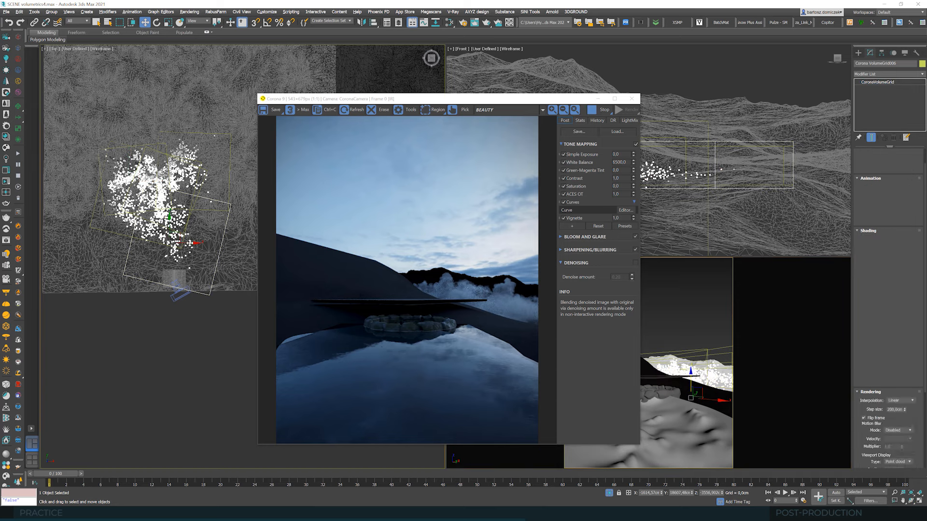
pyautogui.moveTo(190, 243); pyautogui.dragTo(194, 243)
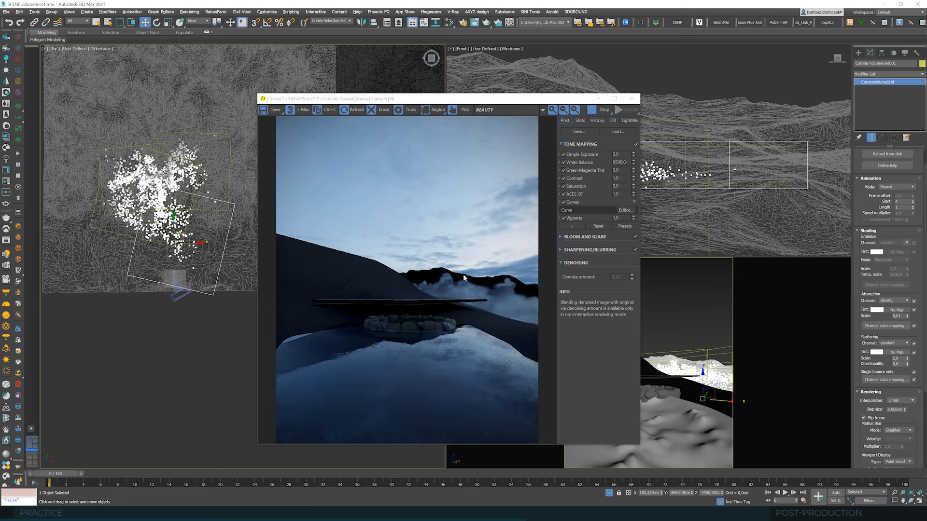
# Inspect the layered clouds close up in the interactive render and review the selected grid's shading and rendering settings
pyautogui.scroll(1, 464, 278)
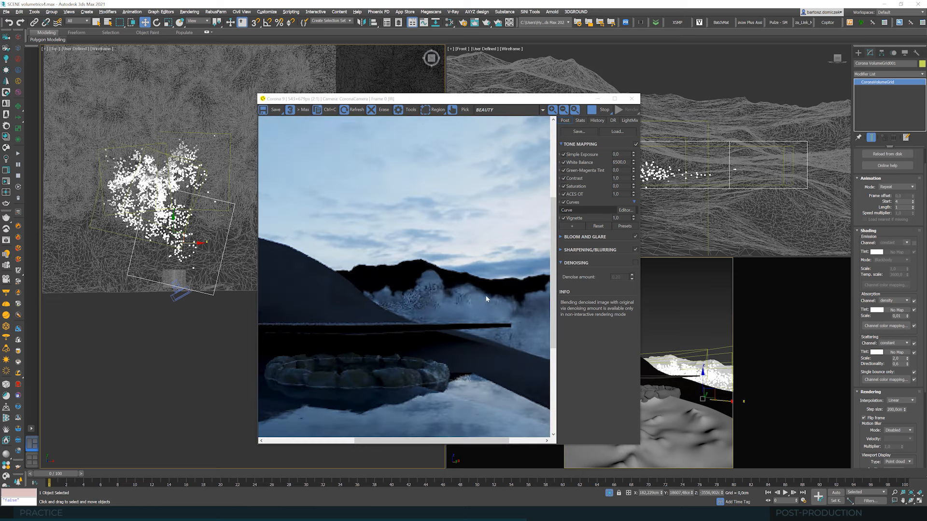
pyautogui.scroll(-1, 490, 292)
pyautogui.scroll(1, 536, 289)
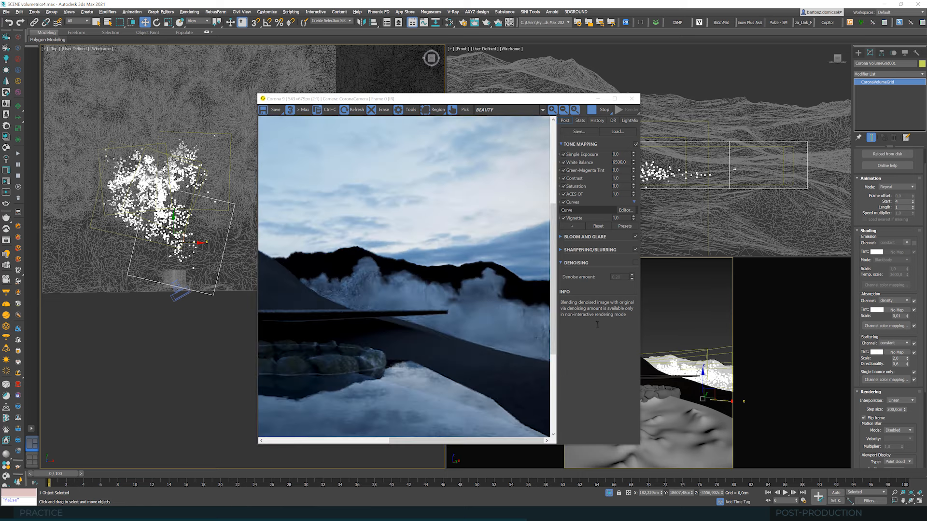
pyautogui.scroll(-1, 516, 265)
pyautogui.scroll(1, 515, 283)
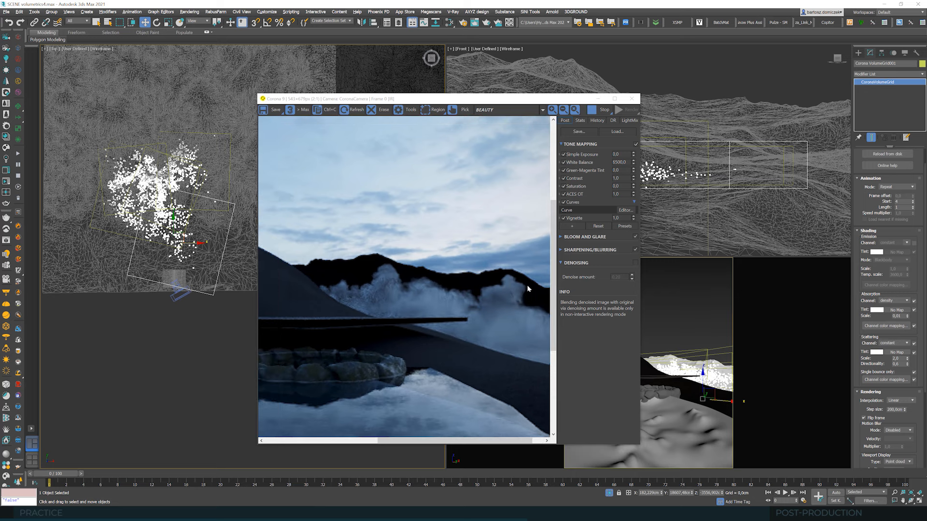
pyautogui.scroll(-1, 527, 288)
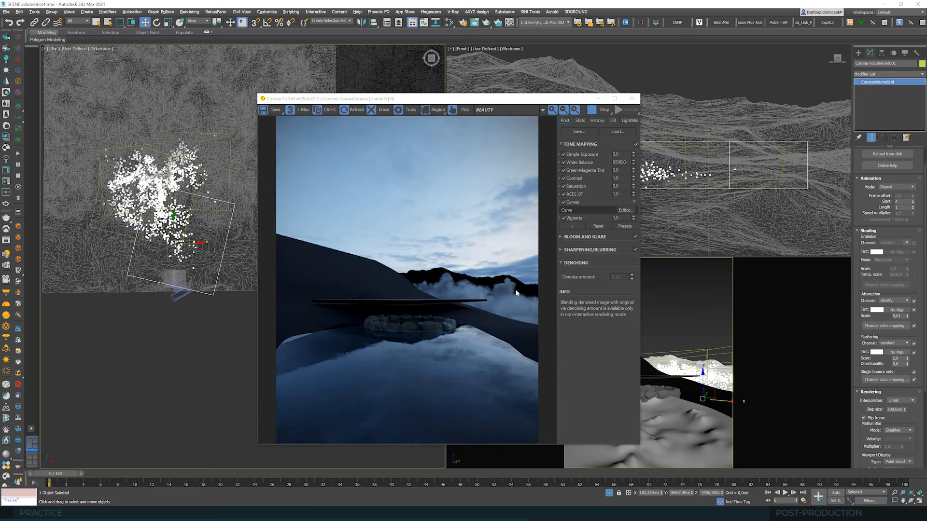
pyautogui.scroll(1, 516, 293)
pyautogui.scroll(-1, 490, 276)
pyautogui.scroll(1, 500, 300)
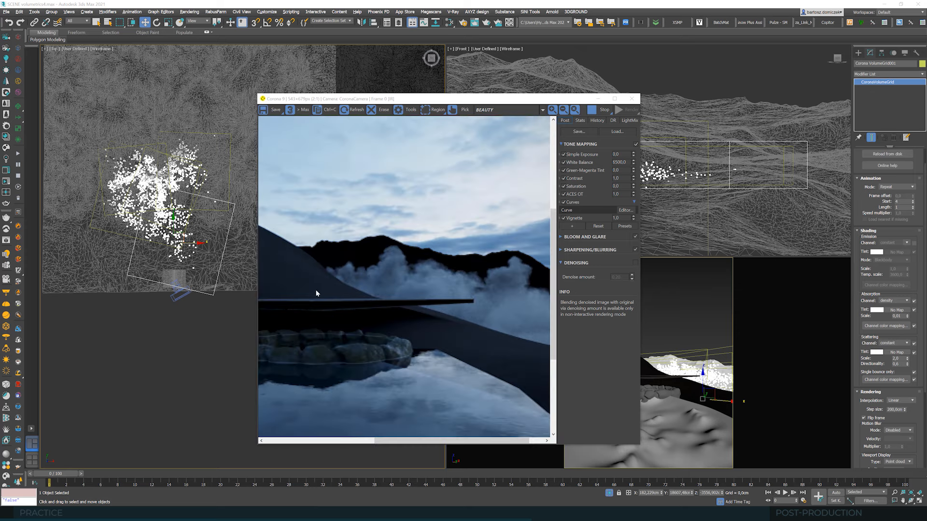
pyautogui.scroll(-1, 311, 290)
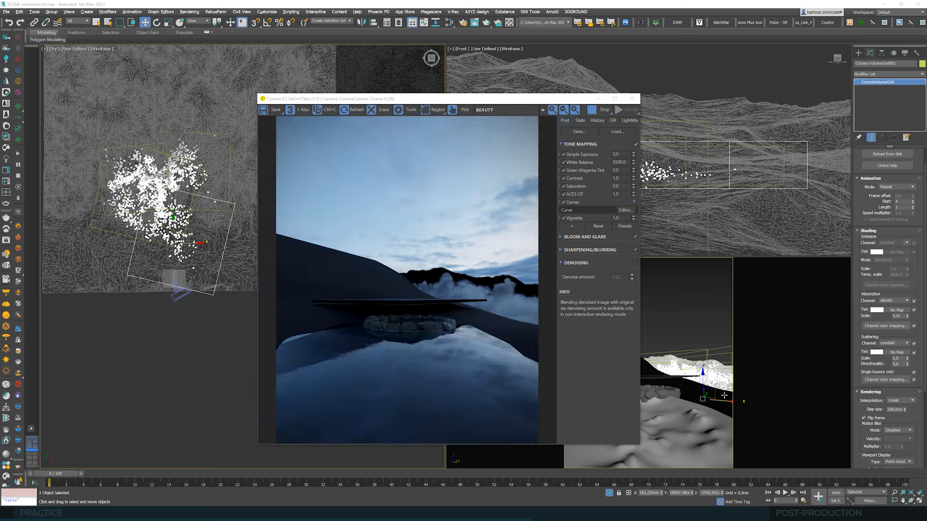
pyautogui.scroll(-3, 887, 380)
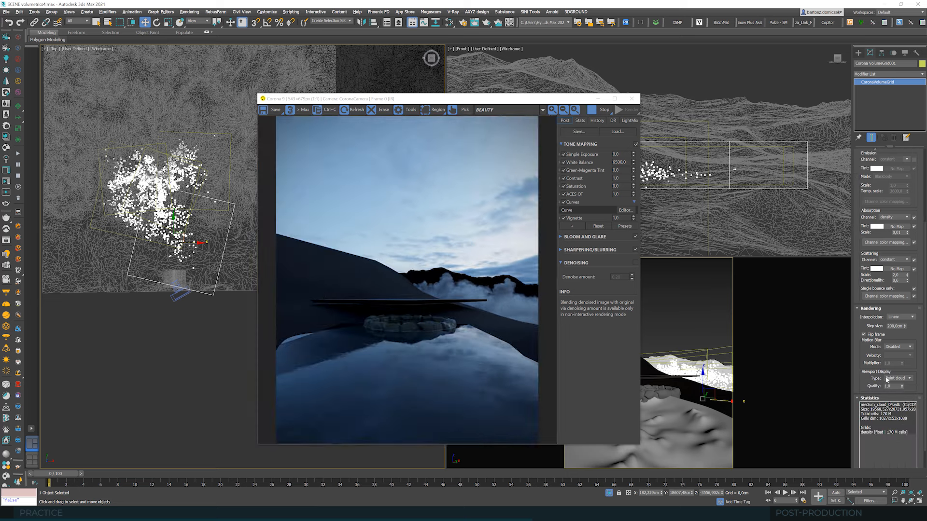
pyautogui.moveTo(894, 330)
pyautogui.scroll(3, 925, 325)
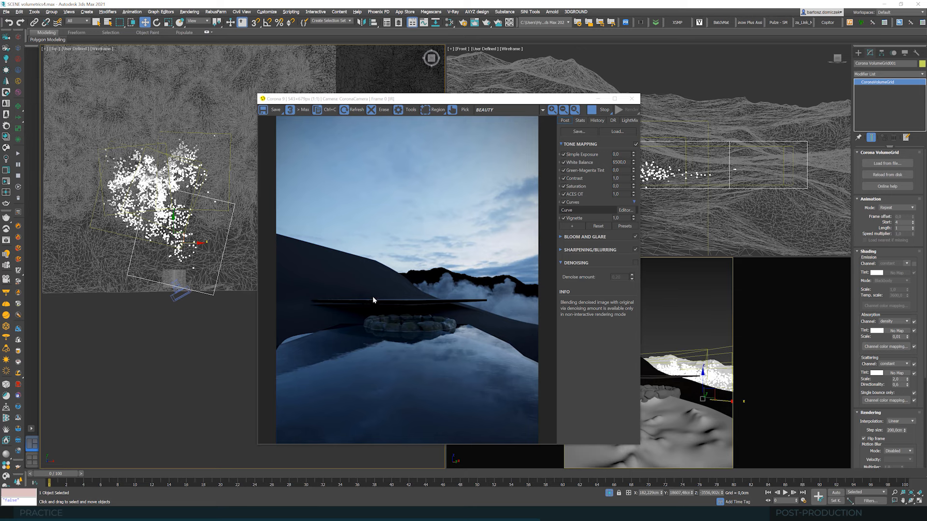
# Close the render window, select all visible objects and end the isolation
pyautogui.scroll(-4, 170, 214)
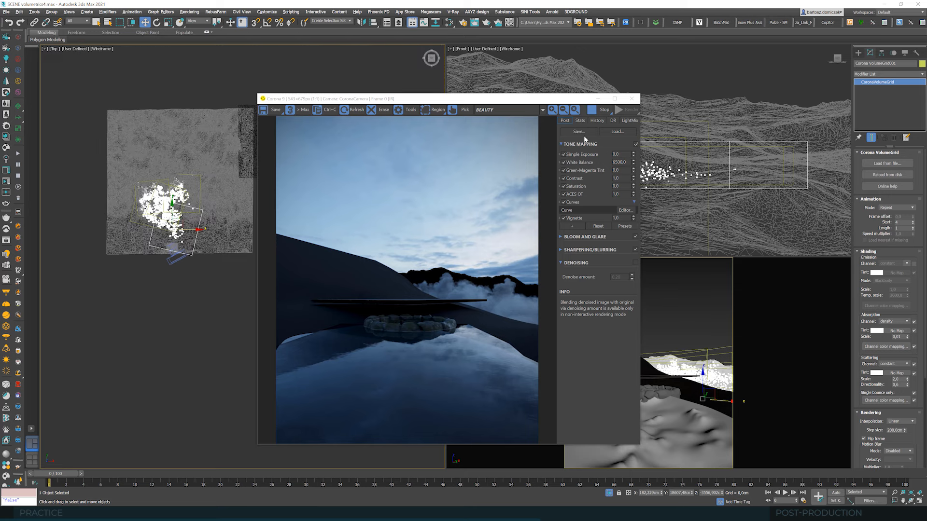
pyautogui.click(631, 98)
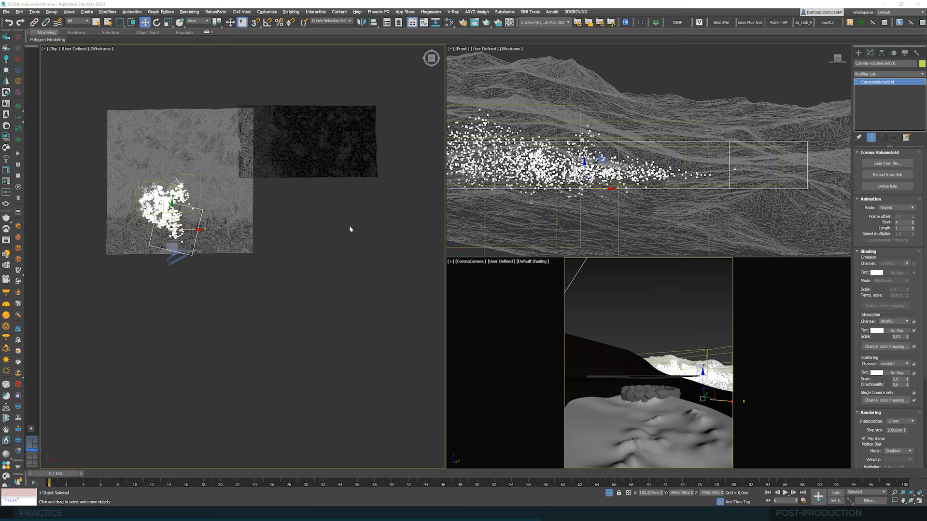
pyautogui.hotkey('ctrl', 'a')
pyautogui.rightClick(252, 246)
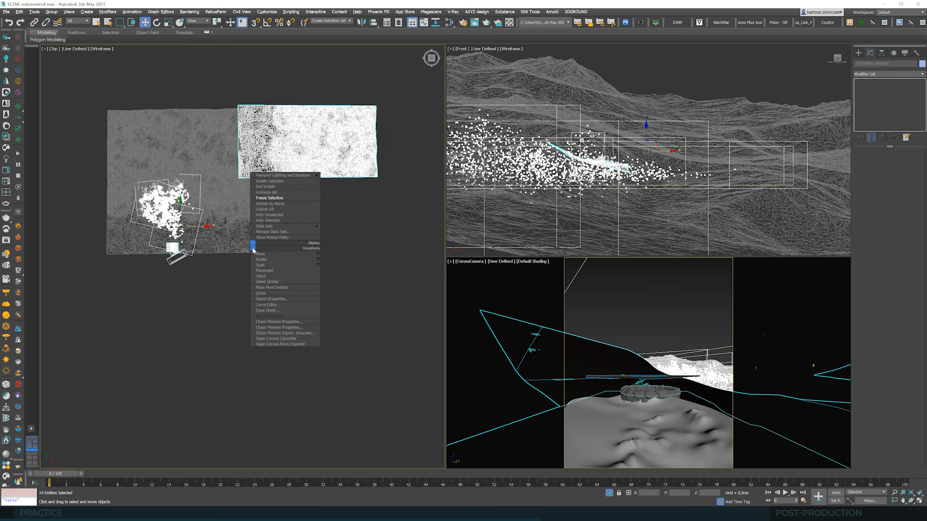
pyautogui.click(265, 187)
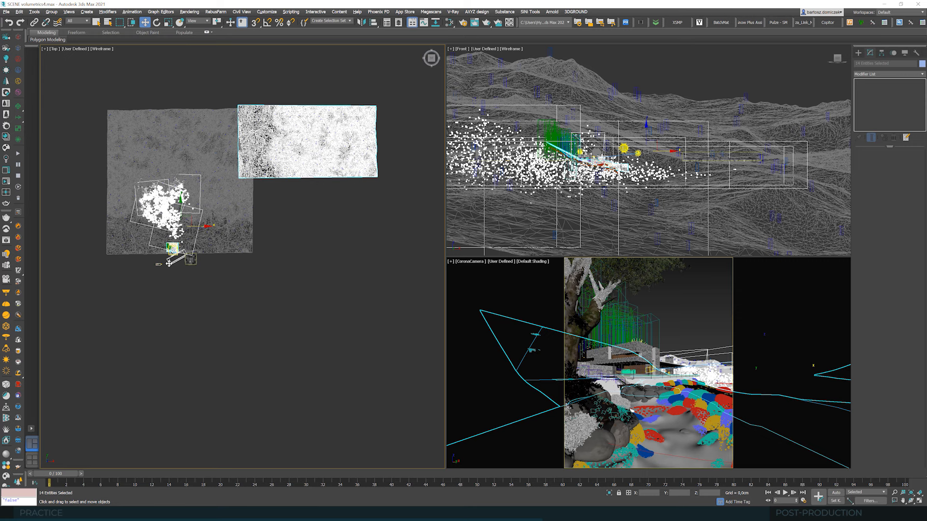
# Add the small fog volume grid beside the camera to the selection
pyautogui.scroll(3, 168, 263)
pyautogui.keyDown('ctrl'); pyautogui.click(210, 264); pyautogui.keyUp('ctrl')
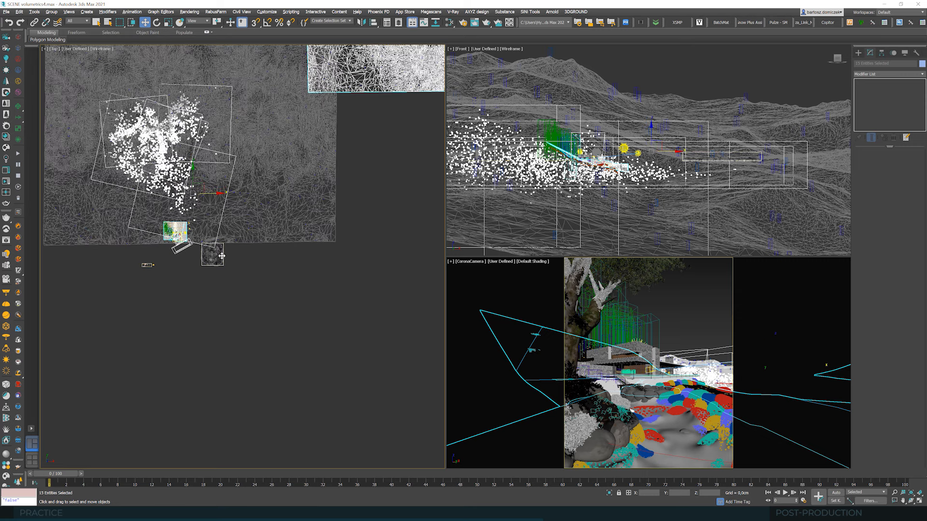
pyautogui.click(96, 22)
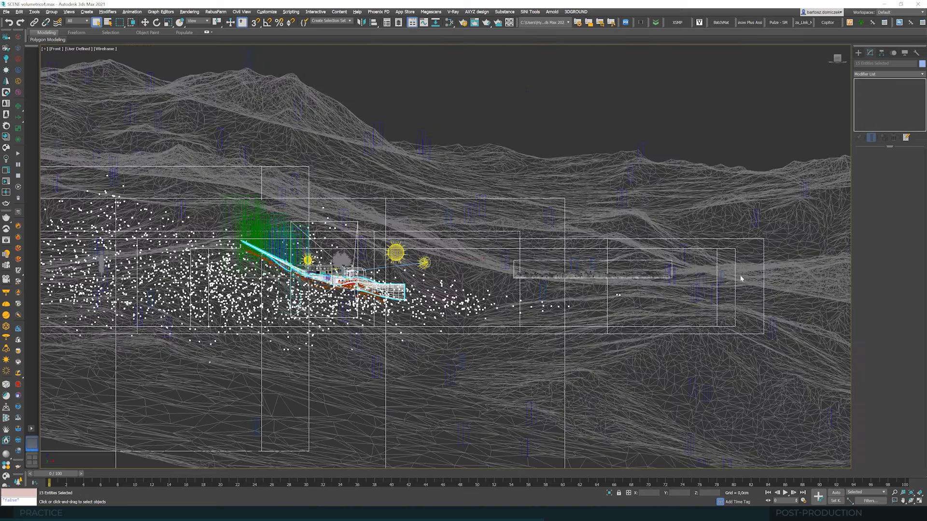
# Add the house's stone walls and main building parts to the selection in a shaded orthographic view
pyautogui.hotkey('alt', 'w')
pyautogui.click(911, 501)
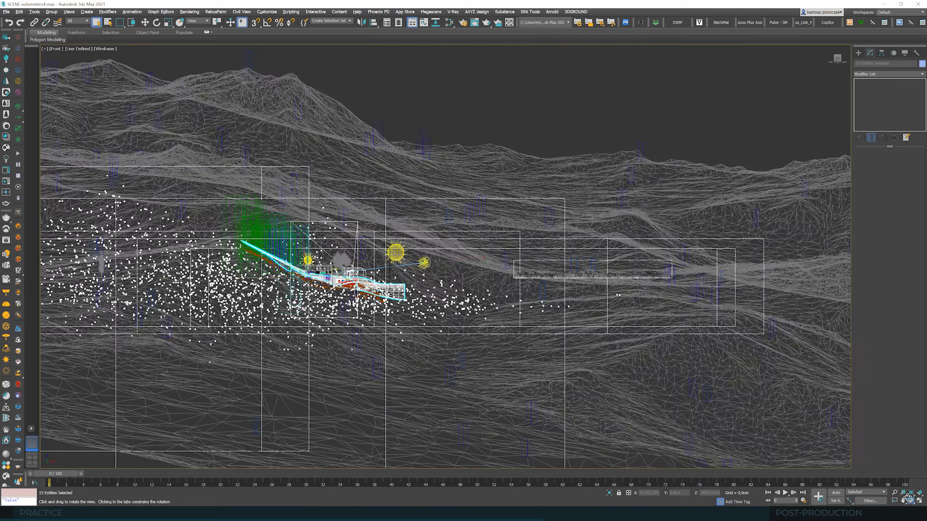
pyautogui.moveTo(454, 255); pyautogui.dragTo(466, 220)
pyautogui.scroll(3, 466, 220)
pyautogui.press('q')
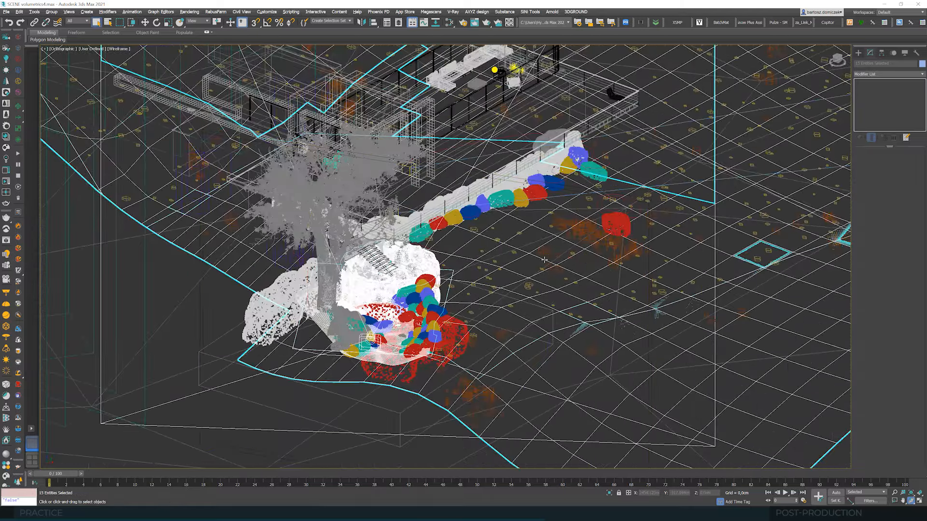
pyautogui.press('F3')
pyautogui.moveTo(546, 225); pyautogui.dragTo(507, 288, button='middle')
pyautogui.scroll(3, 431, 228)
pyautogui.keyDown('ctrl'); pyautogui.click(359, 149); pyautogui.keyUp('ctrl')
pyautogui.keyDown('ctrl'); pyautogui.click(434, 121); pyautogui.keyUp('ctrl')
pyautogui.keyDown('ctrl'); pyautogui.click(569, 99); pyautogui.keyUp('ctrl')
# Add the main roof and the stone chimney to the selection
pyautogui.moveTo(573, 82); pyautogui.dragTo(535, 186, button='middle')
pyautogui.scroll(3, 536, 184)
pyautogui.scroll(2, 537, 184)
pyautogui.keyDown('ctrl'); pyautogui.click(527, 172); pyautogui.keyUp('ctrl')
pyautogui.keyDown('ctrl'); pyautogui.click(386, 94); pyautogui.keyUp('ctrl')
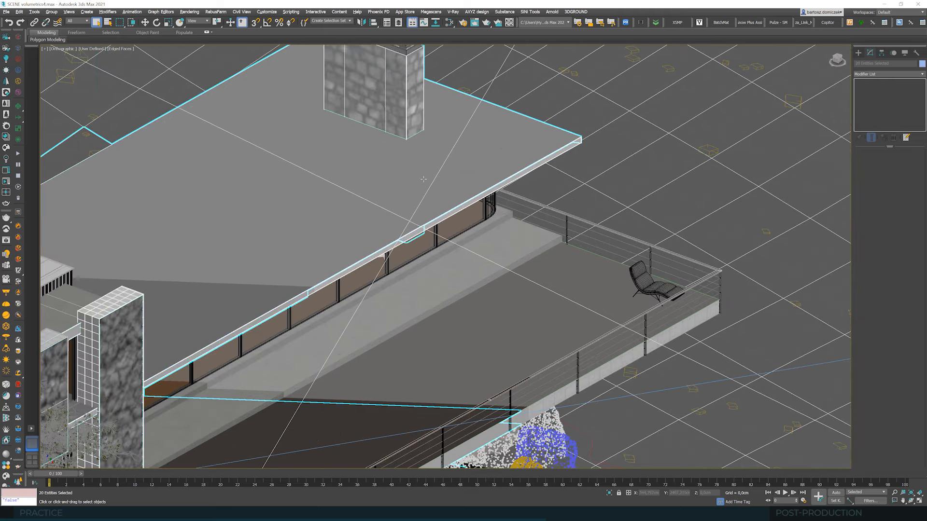
# Add the terrace floor, its edge slab and the rocks beneath the terrace to the selection
pyautogui.scroll(-4, 425, 180)
pyautogui.moveTo(448, 236); pyautogui.dragTo(466, 193, button='middle')
pyautogui.keyDown('ctrl'); pyautogui.click(445, 202); pyautogui.keyUp('ctrl')
pyautogui.keyDown('ctrl'); pyautogui.click(433, 185); pyautogui.keyUp('ctrl')
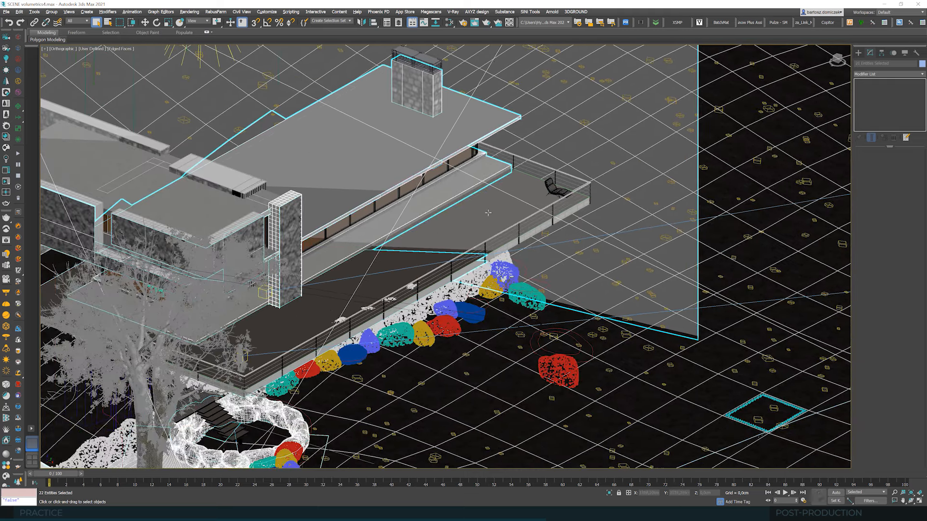
pyautogui.keyDown('ctrl'); pyautogui.click(524, 240); pyautogui.keyUp('ctrl')
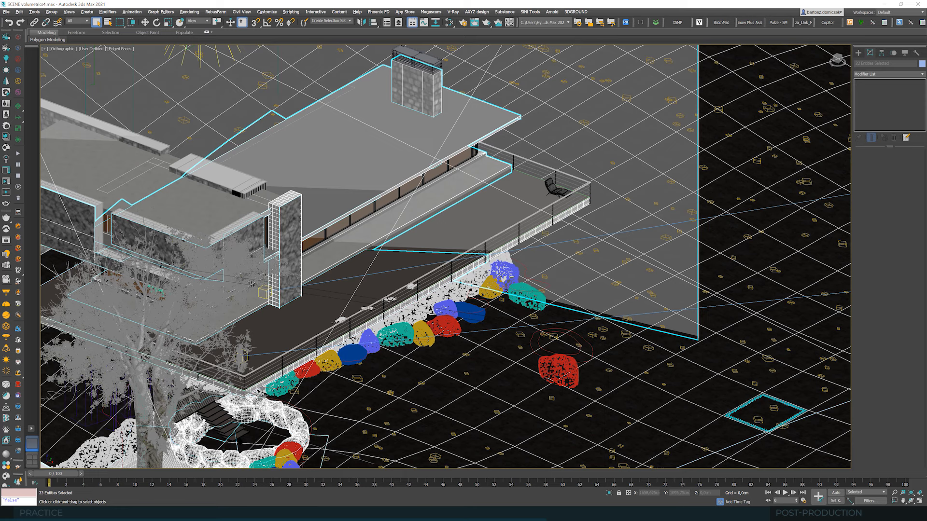
pyautogui.keyDown('ctrl'); pyautogui.click(474, 284); pyautogui.keyUp('ctrl')
pyautogui.keyDown('ctrl'); pyautogui.click(505, 273); pyautogui.keyUp('ctrl')
# Add the steps at the round stone pool and the tree trunk to the selection
pyautogui.moveTo(272, 435); pyautogui.dragTo(418, 251, button='middle')
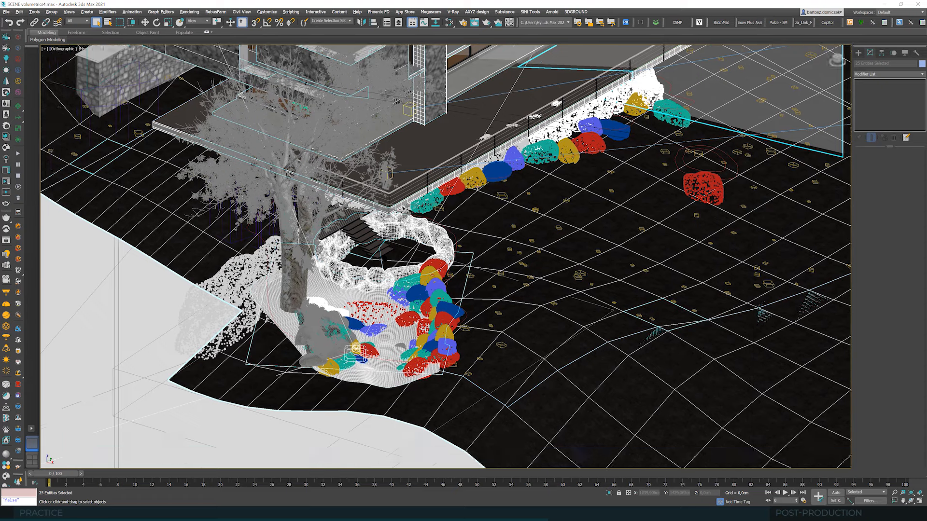
pyautogui.scroll(2, 417, 251)
pyautogui.scroll(2, 374, 266)
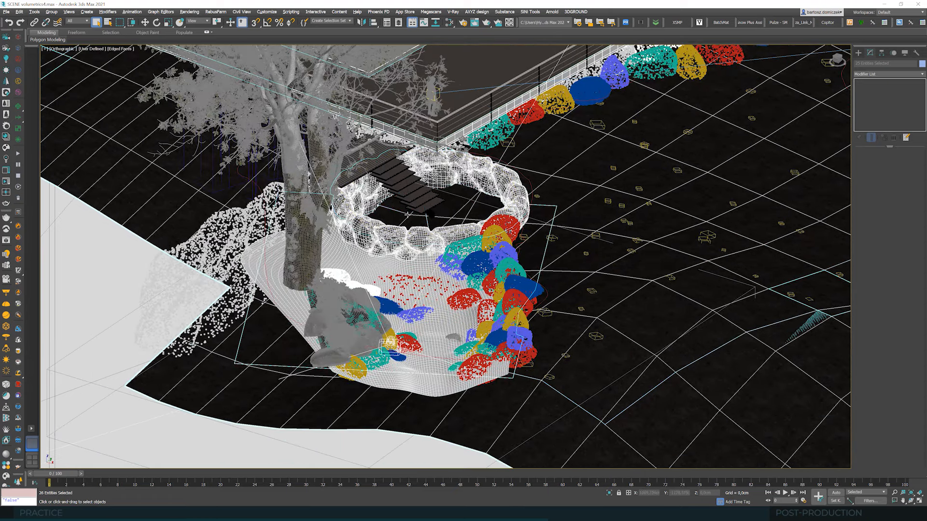
pyautogui.keyDown('ctrl'); pyautogui.click(429, 214); pyautogui.keyUp('ctrl')
pyautogui.moveTo(312, 270); pyautogui.dragTo(356, 229, button='middle')
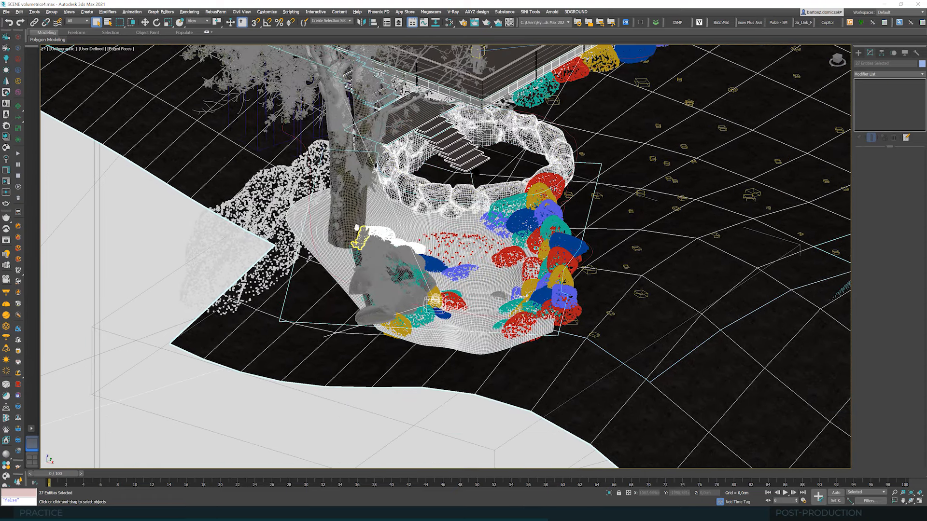
pyautogui.scroll(2, 357, 229)
pyautogui.keyDown('ctrl'); pyautogui.click(352, 215); pyautogui.keyUp('ctrl')
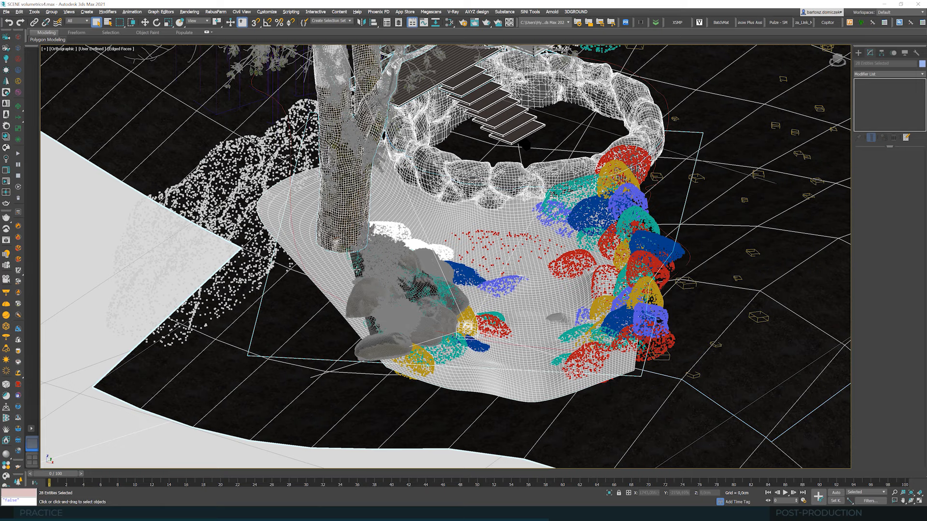
# Add the large rocks at the foot of the tree to the selection and isolate the selected objects
pyautogui.keyDown('ctrl'); pyautogui.click(384, 335); pyautogui.keyUp('ctrl')
pyautogui.scroll(2, 387, 341)
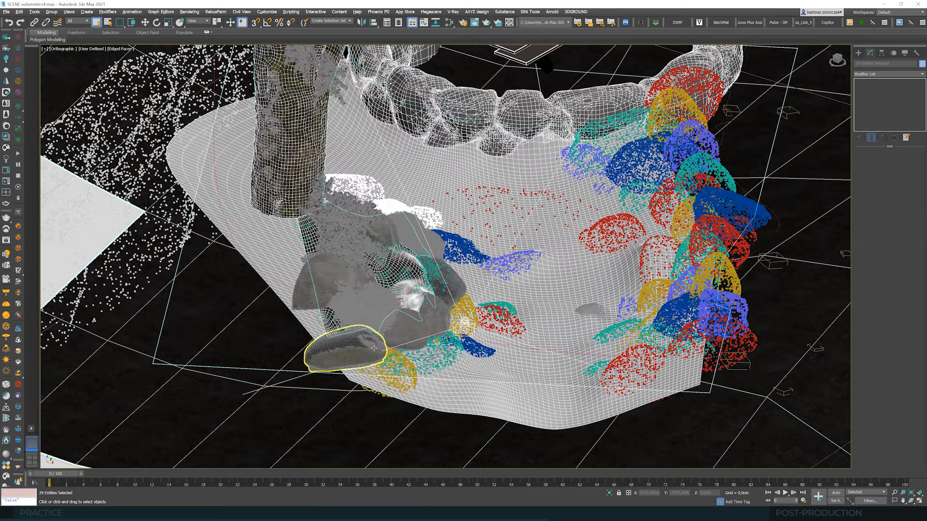
pyautogui.keyDown('ctrl'); pyautogui.click(343, 352); pyautogui.keyUp('ctrl')
pyautogui.keyDown('ctrl'); pyautogui.click(405, 328); pyautogui.keyUp('ctrl')
pyautogui.keyDown('ctrl'); pyautogui.click(420, 311); pyautogui.keyUp('ctrl')
pyautogui.keyDown('ctrl'); pyautogui.click(456, 295); pyautogui.keyUp('ctrl')
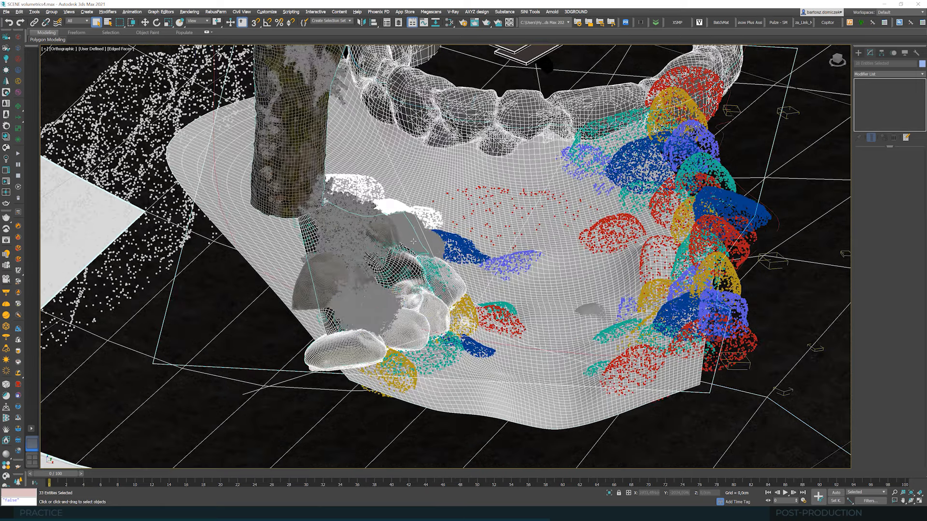
pyautogui.moveTo(479, 265); pyautogui.dragTo(363, 306, button='middle')
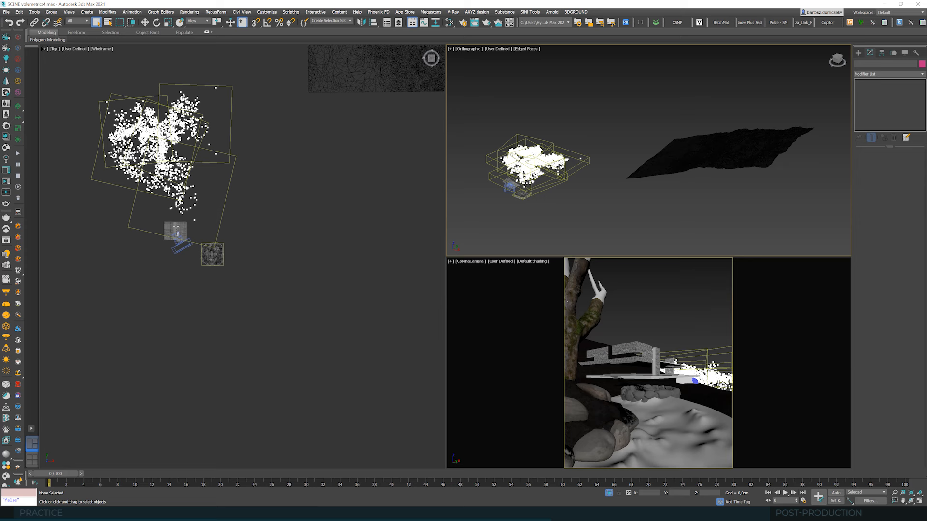
# Move the small fog grid close to the camera beside the house terrain and scale it down
pyautogui.click(212, 258)
pyautogui.scroll(3, 210, 265)
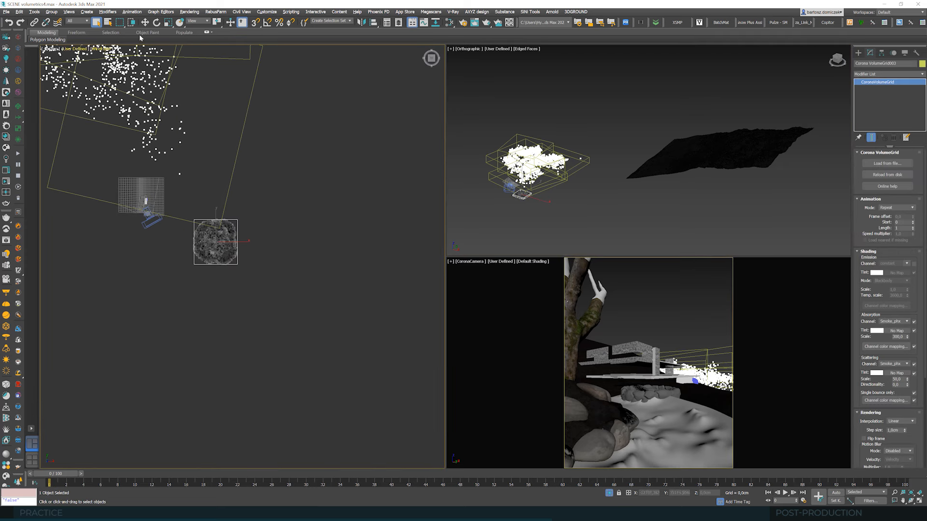
pyautogui.click(145, 22)
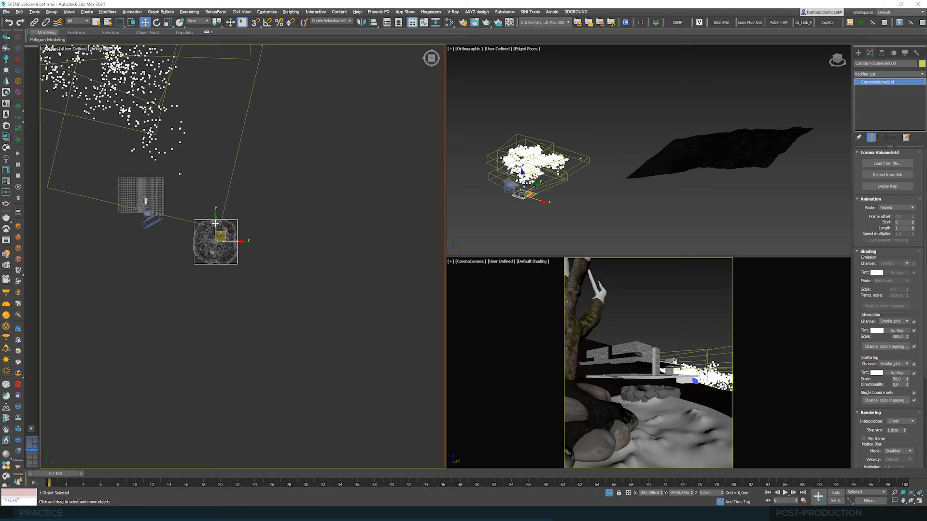
pyautogui.moveTo(221, 238); pyautogui.dragTo(95, 262)
pyautogui.scroll(4, 164, 208)
pyautogui.click(167, 22)
pyautogui.scroll(2, 118, 257)
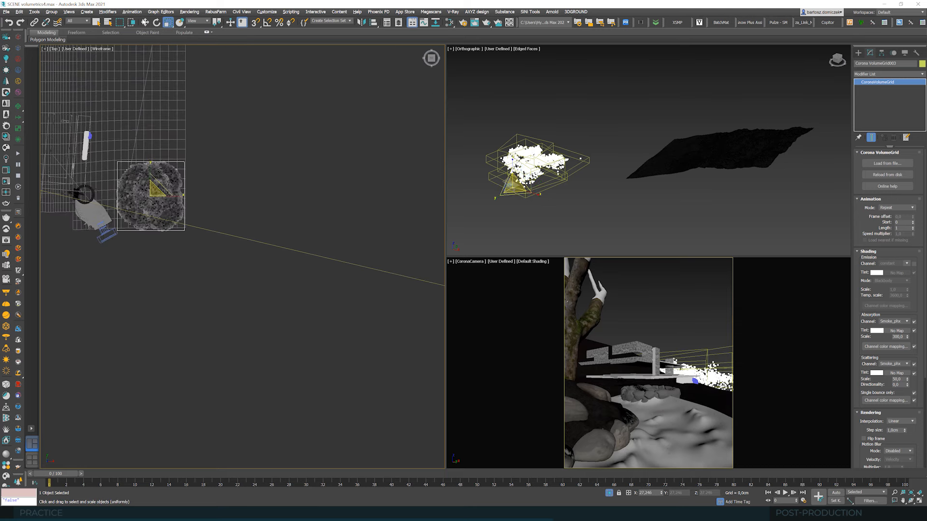
# Move the fog grid over the tree and rocks in the camera's foreground
pyautogui.click(145, 22)
pyautogui.moveTo(149, 190); pyautogui.dragTo(269, 175, button='middle')
pyautogui.scroll(3, 270, 176)
pyautogui.moveTo(283, 181); pyautogui.dragTo(166, 177)
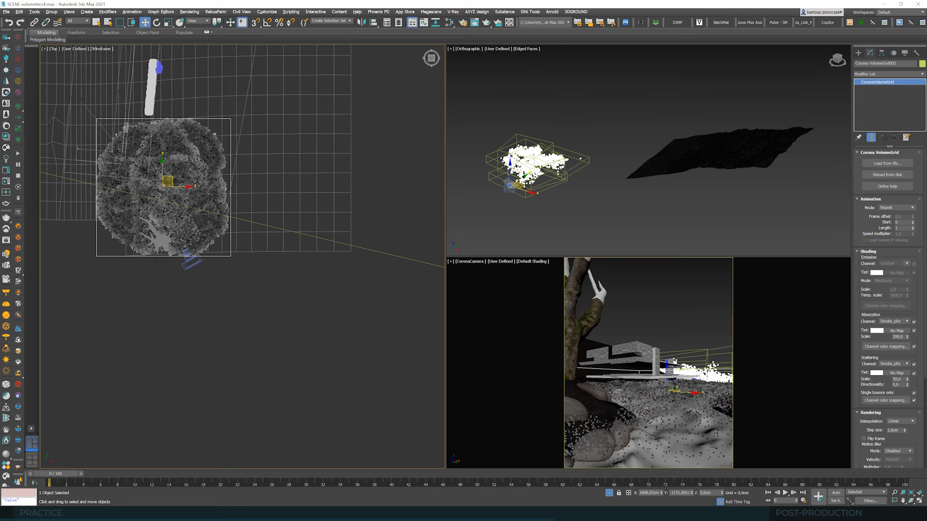
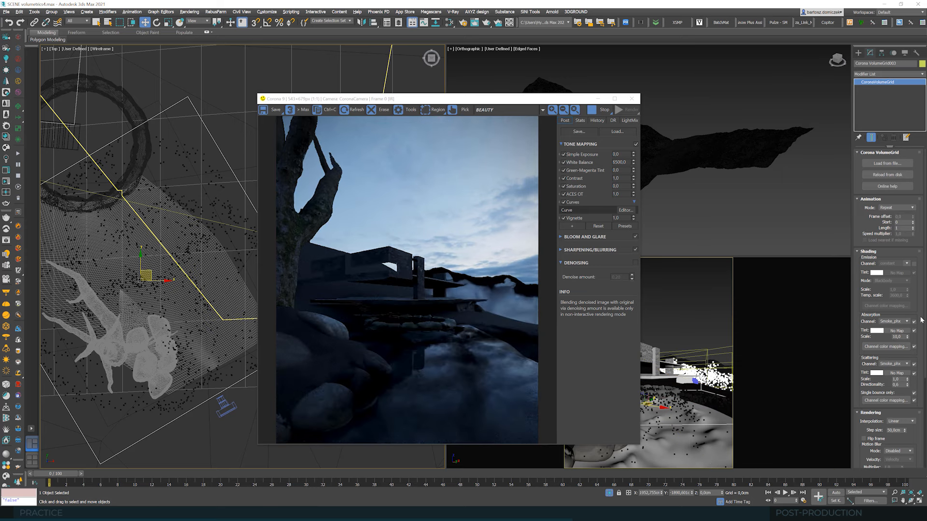
# Set the fog grid's absorption scale to 20 and its scattering scale to 2
pyautogui.click(899, 337)
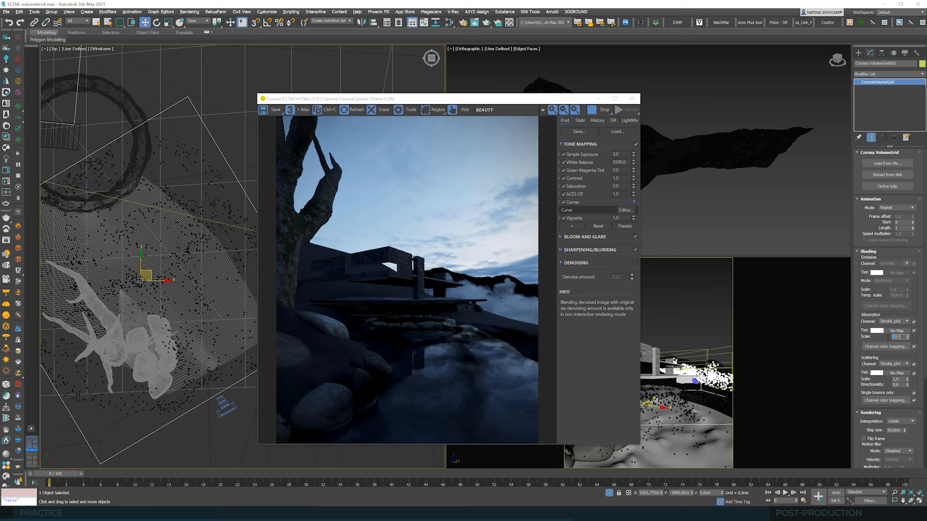
pyautogui.write('20')
pyautogui.press('Return')
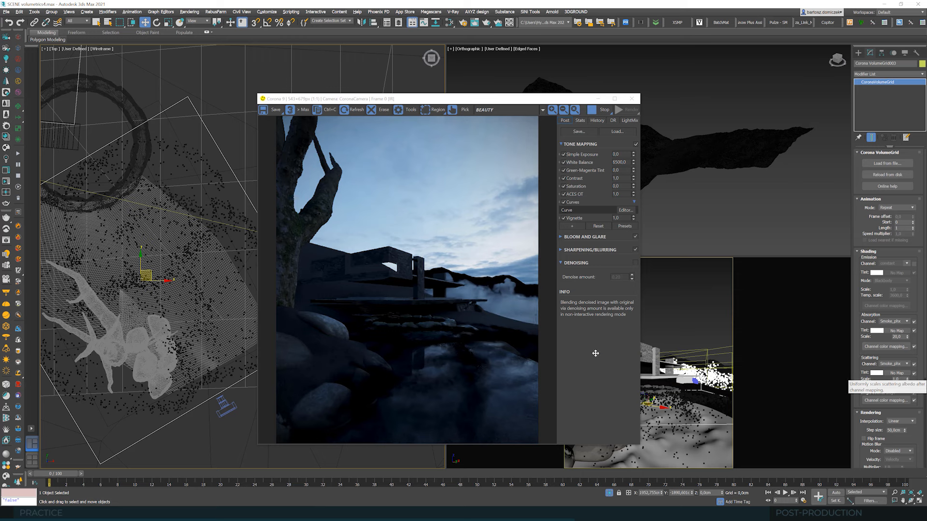
pyautogui.doubleClick(901, 379)
pyautogui.write('2')
pyautogui.press('Return')
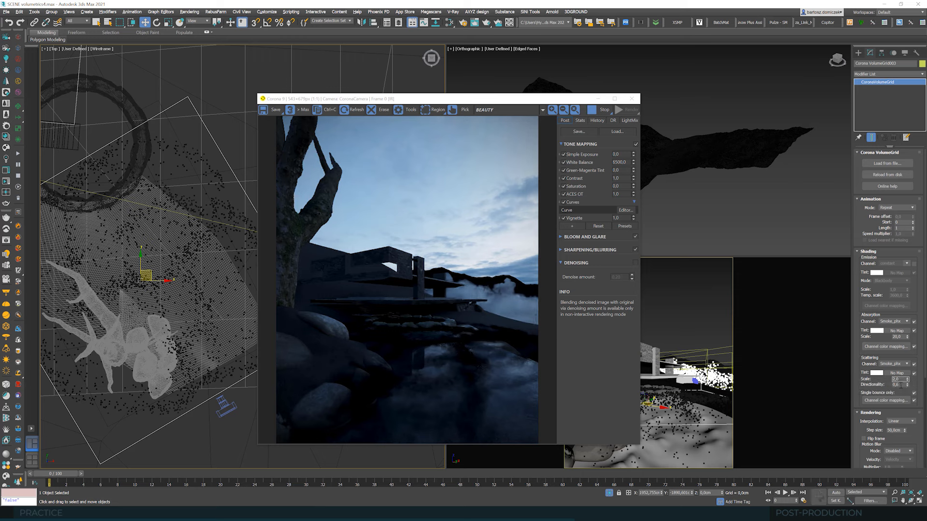
pyautogui.click(901, 385)
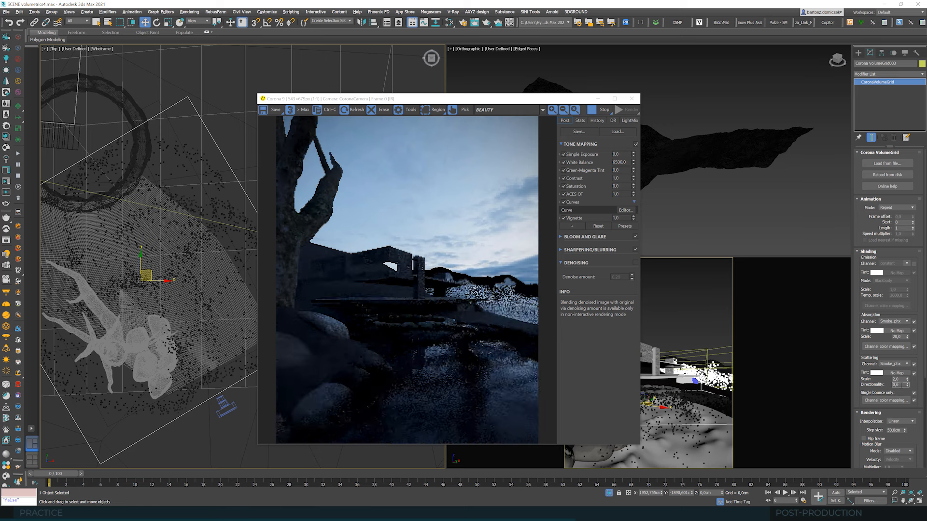
pyautogui.click(903, 380)
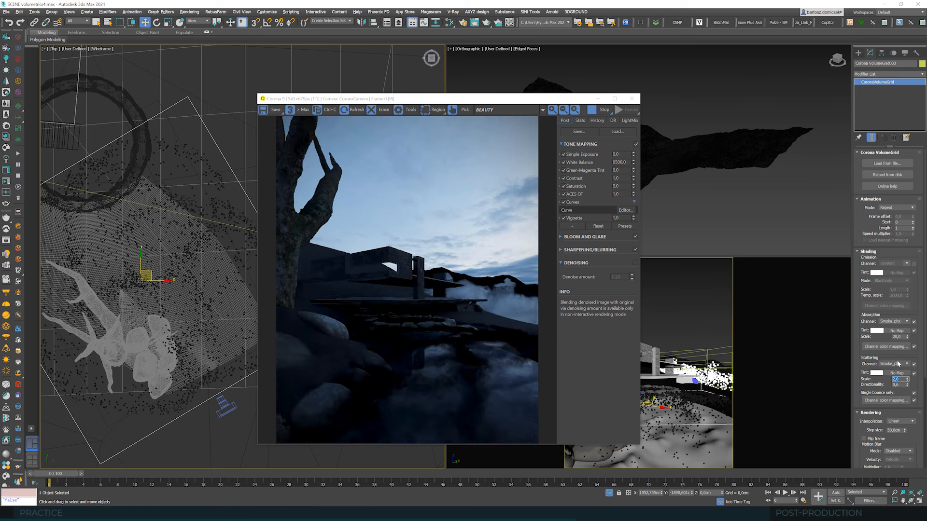
# Switch the fog grid's scattering channel to constant
pyautogui.click(890, 365)
pyautogui.click(888, 372)
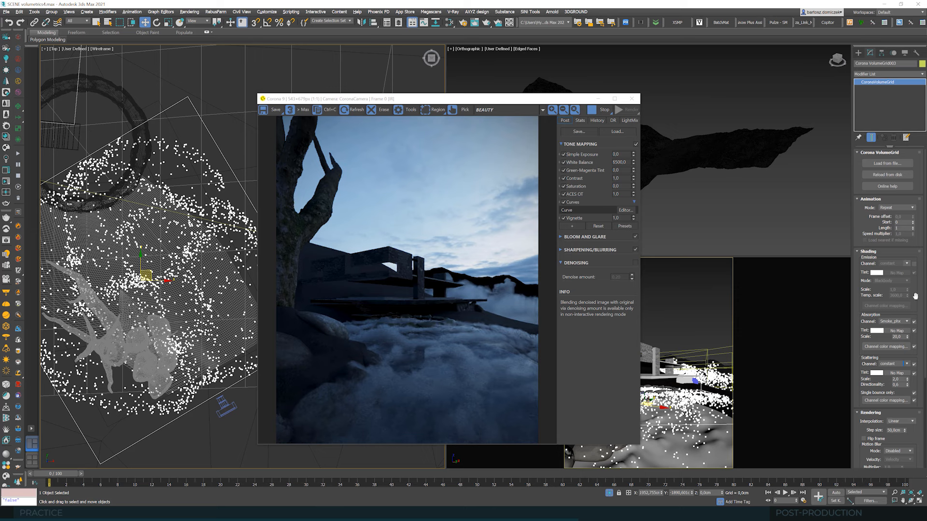
# Raise the fog grid's absorption scale to 30 and its scattering scale to 3
pyautogui.doubleClick(897, 337)
pyautogui.write('30')
pyautogui.press('Return')
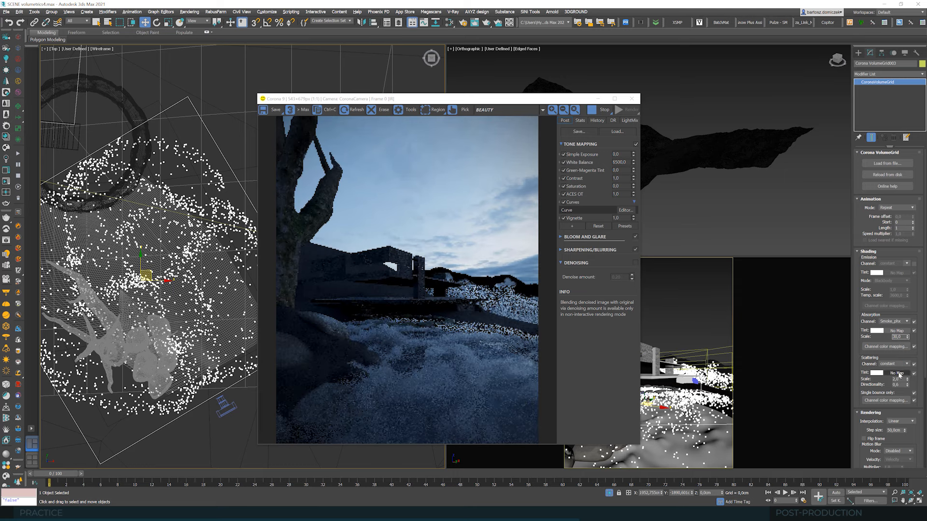
pyautogui.click(900, 380)
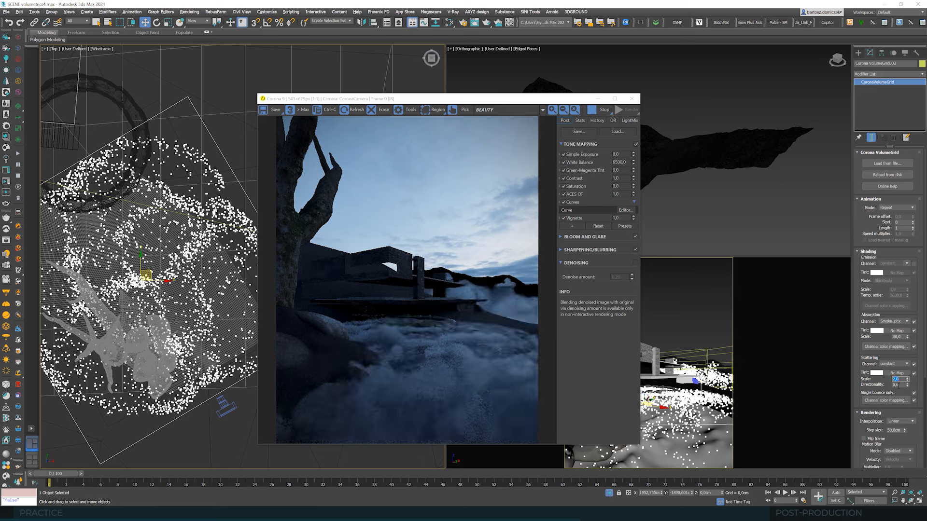
pyautogui.write('3')
pyautogui.press('Return')
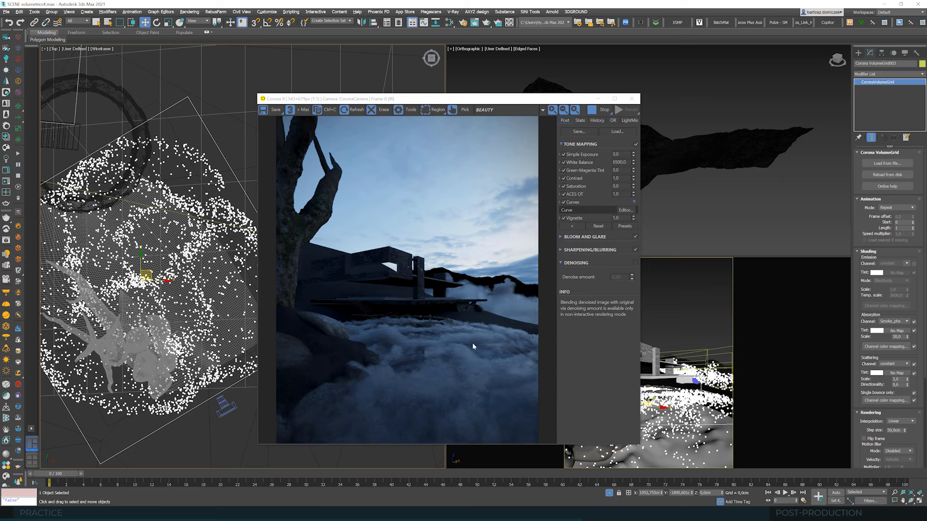
# Increase the fog grid's absorption scale to 50 and its scattering scale to 5
pyautogui.doubleClick(897, 337)
pyautogui.write('50')
pyautogui.press('Return')
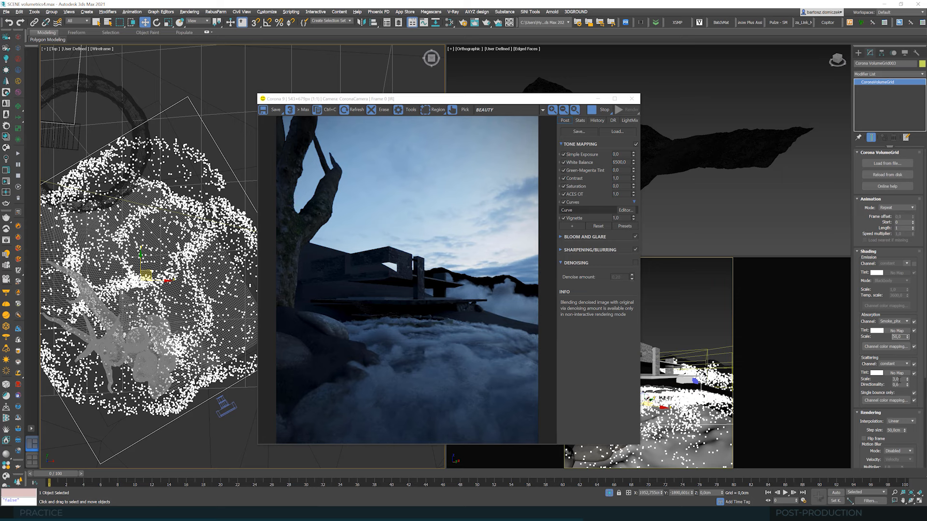
pyautogui.doubleClick(896, 380)
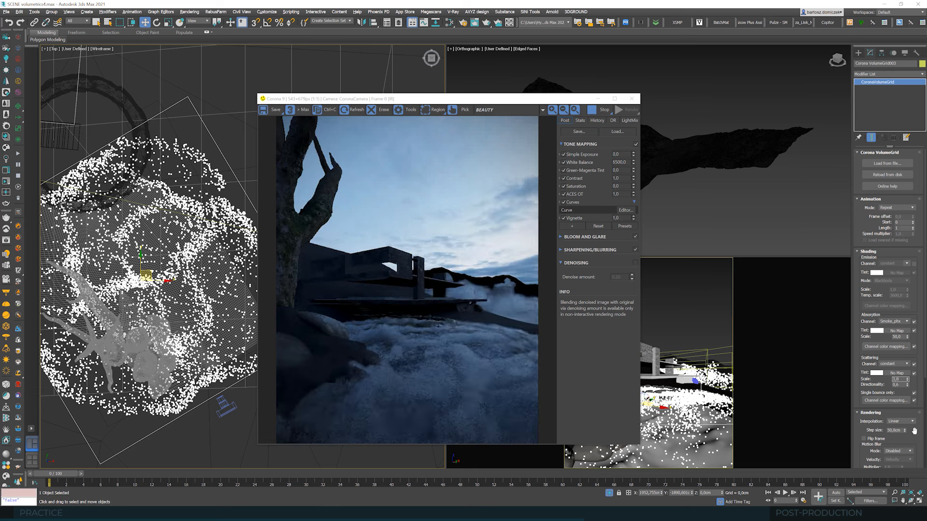
# Set the fog grid's rendering step size to 10 cm
pyautogui.moveTo(891, 433); pyautogui.dragTo(883, 433)
pyautogui.write('1')
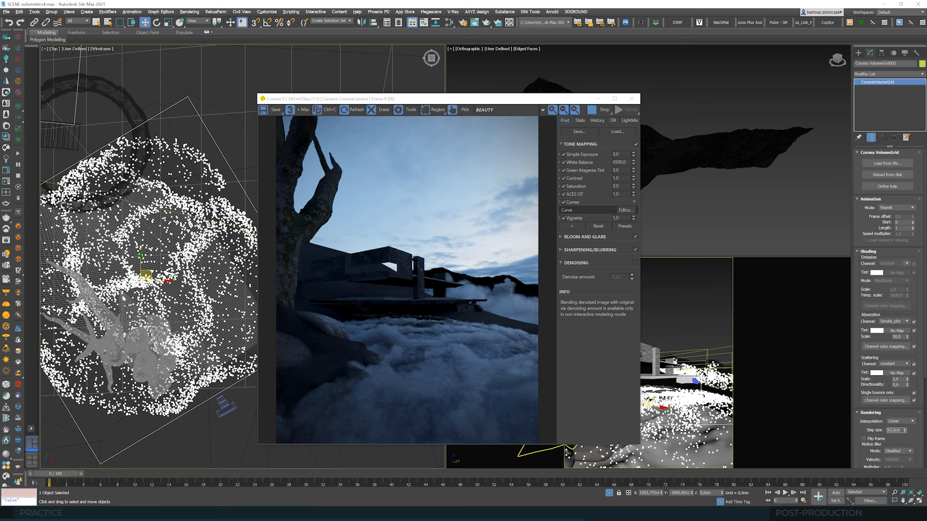
pyautogui.rightClick(121, 297)
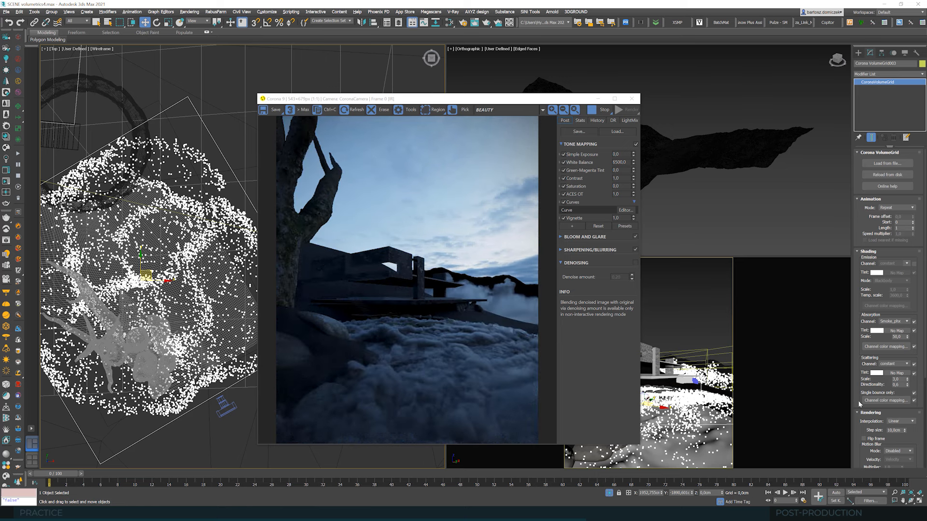
# Return the fog grid's step size to 50 cm and check the fog detail up close in the render
pyautogui.doubleClick(889, 431)
pyautogui.write('50')
pyautogui.press('Return')
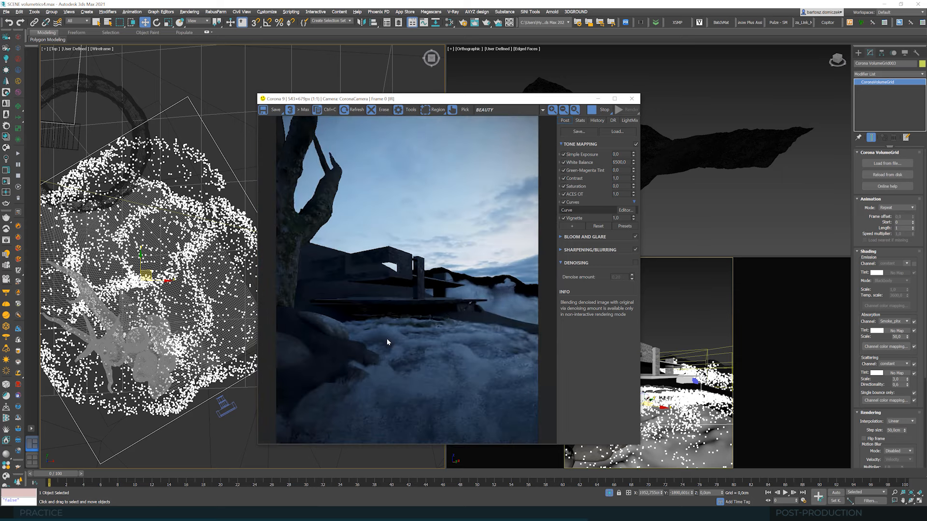
pyautogui.scroll(1, 393, 341)
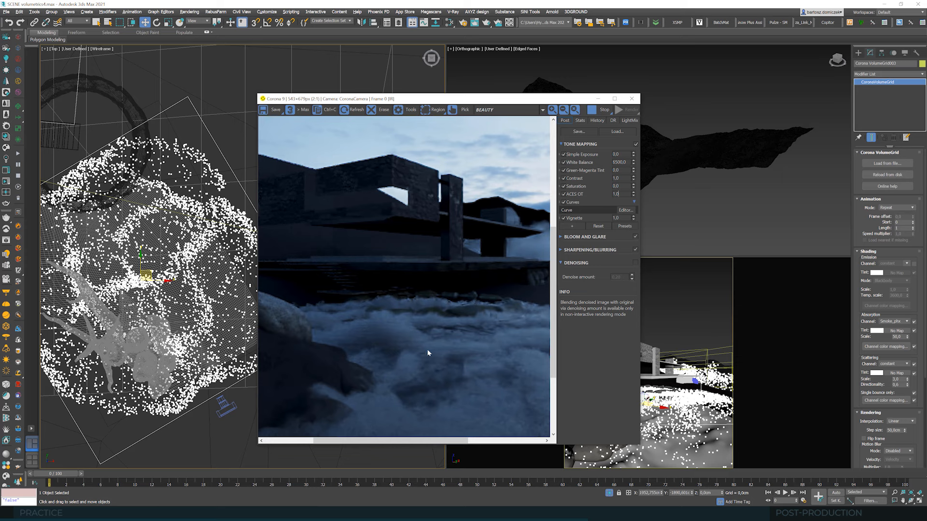
pyautogui.scroll(-1, 392, 361)
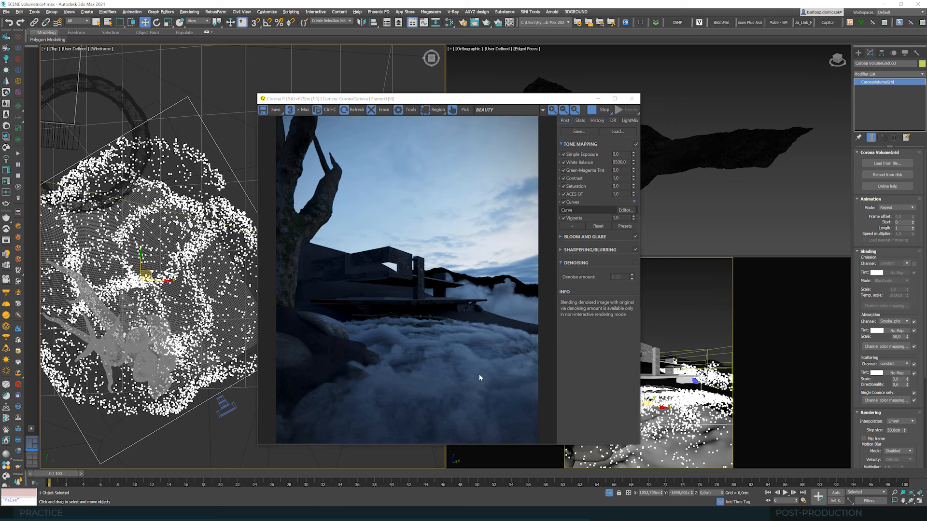
# Lower the fog grid's step size to 10 cm for comparison in the interactive render
pyautogui.click(896, 336)
pyautogui.moveTo(890, 430); pyautogui.dragTo(869, 436)
pyautogui.write('1')
pyautogui.press('Return')
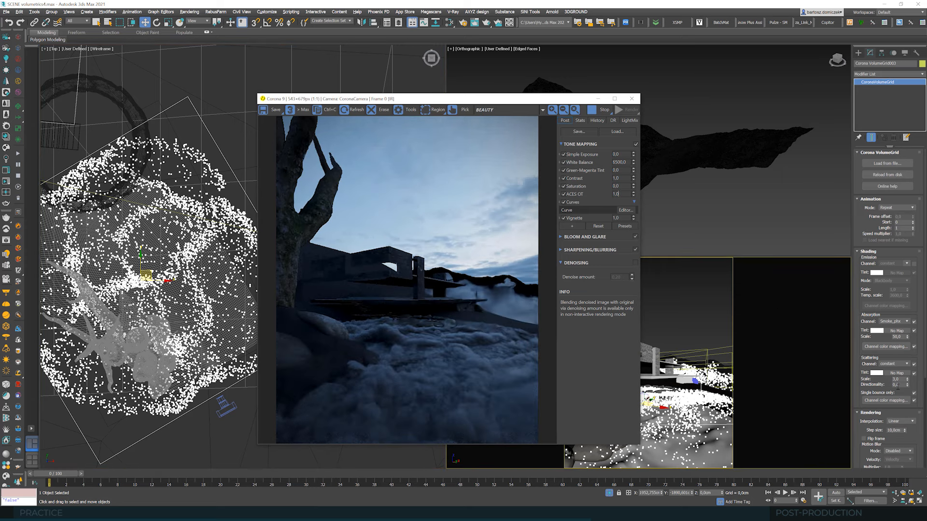
# Try a step size of 5 cm for the fog grid and examine the fog detail in the render
pyautogui.moveTo(889, 430)
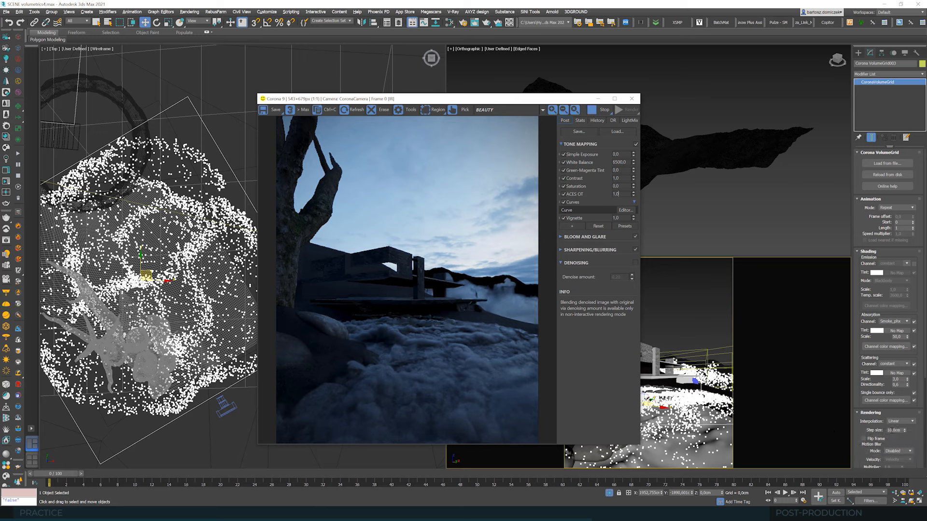
pyautogui.doubleClick(890, 430)
pyautogui.write('5')
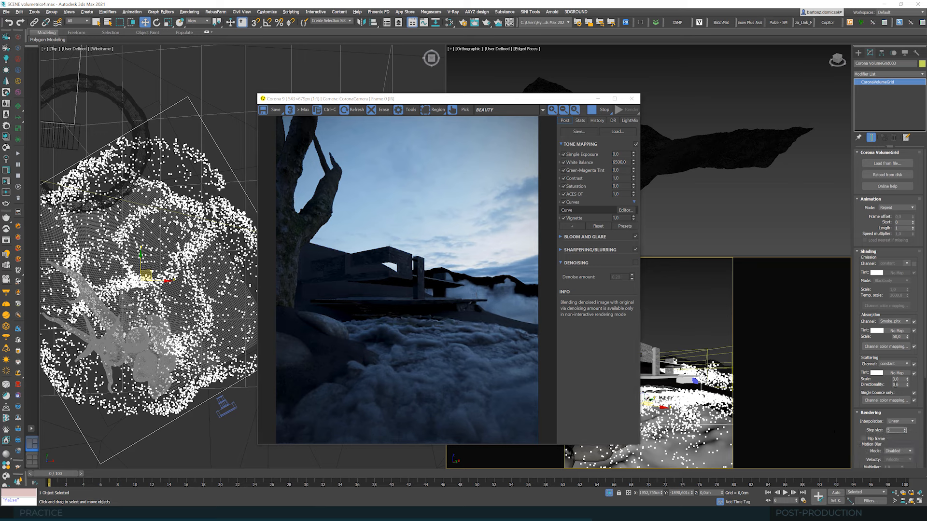
pyautogui.press('Return')
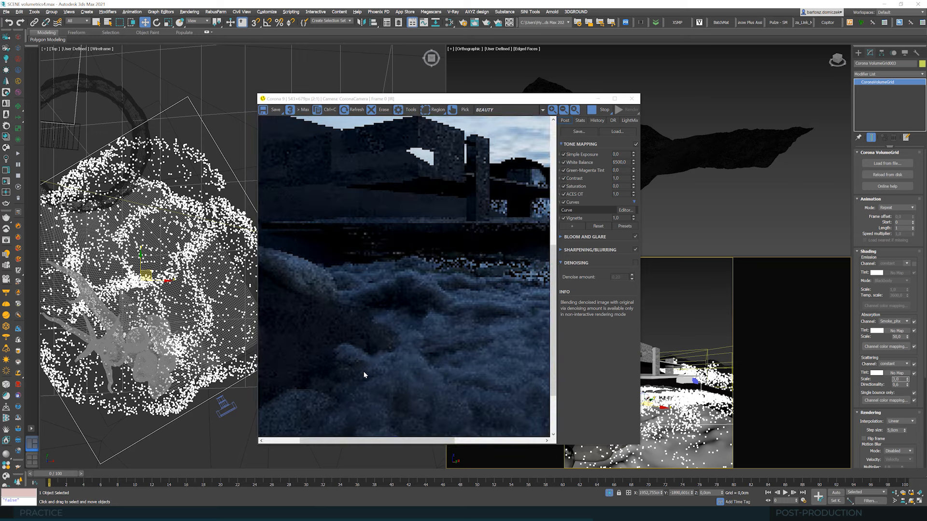
pyautogui.scroll(1, 430, 353)
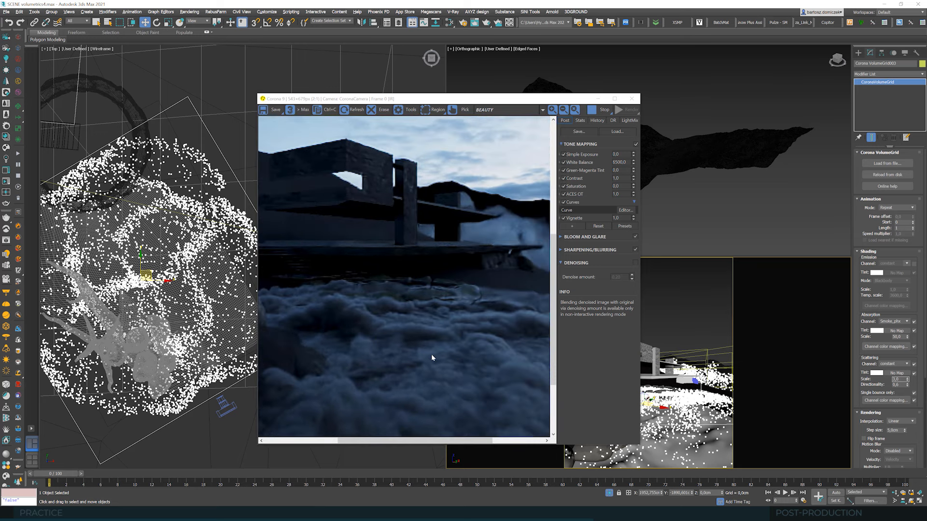
pyautogui.scroll(-1, 435, 355)
pyautogui.scroll(1, 436, 357)
pyautogui.scroll(-1, 431, 356)
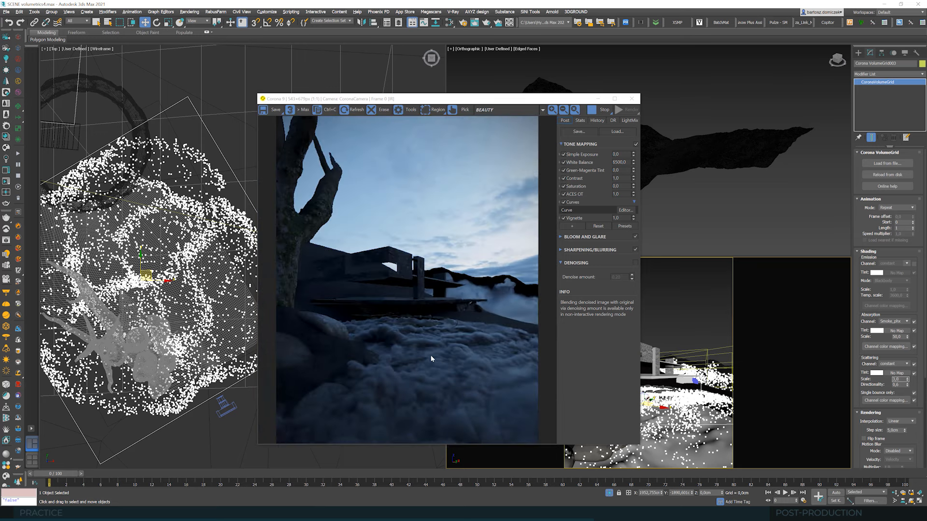
pyautogui.scroll(1, 431, 356)
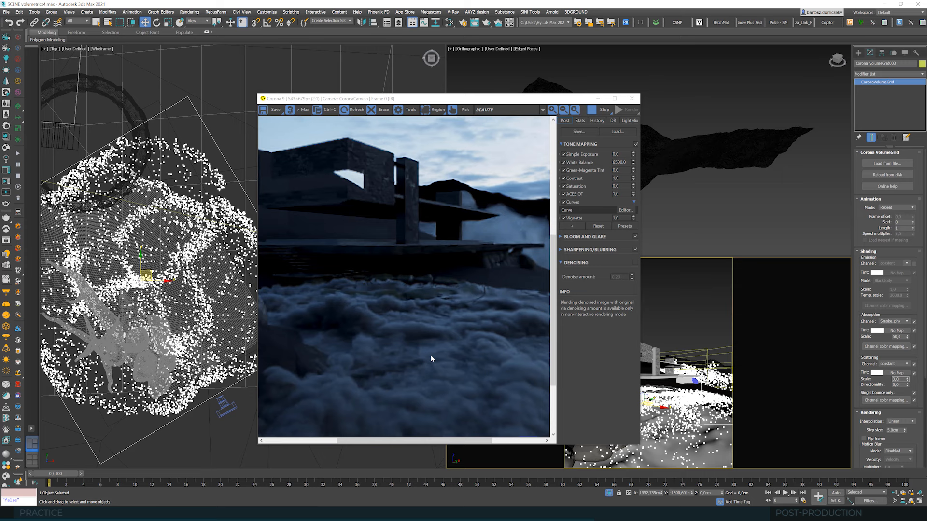
pyautogui.scroll(-1, 431, 358)
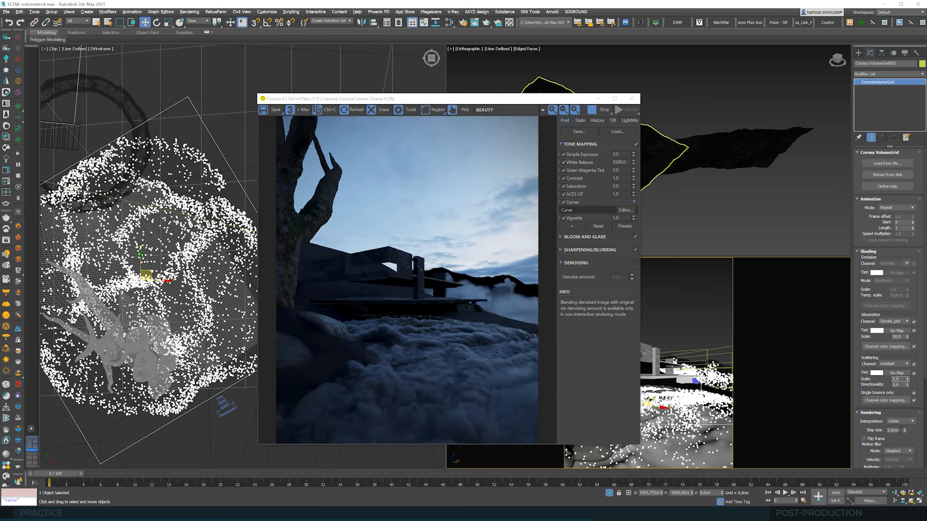
# Set the fog grid's step size to 10 cm and move the grid slightly away from the camera toward the round pool
pyautogui.doubleClick(900, 431)
pyautogui.write('10')
pyautogui.press('Return')
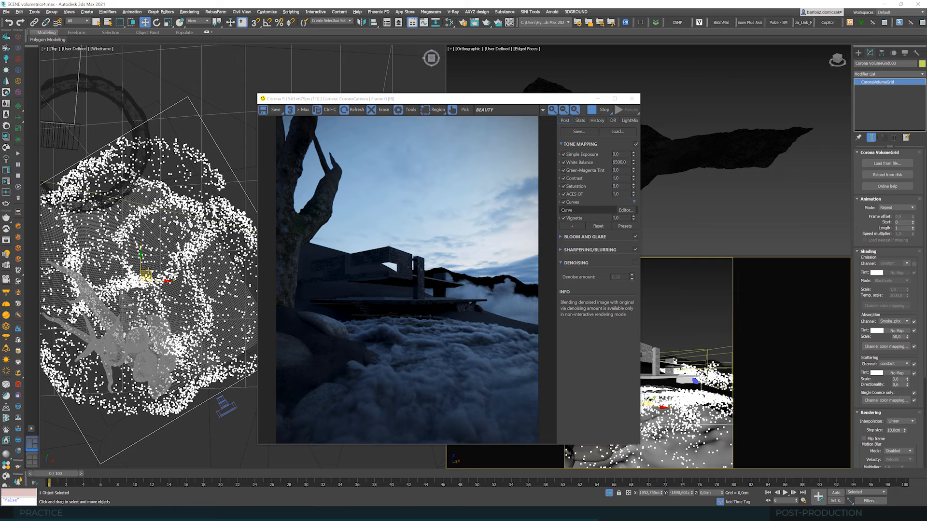
pyautogui.moveTo(147, 271); pyautogui.dragTo(138, 252)
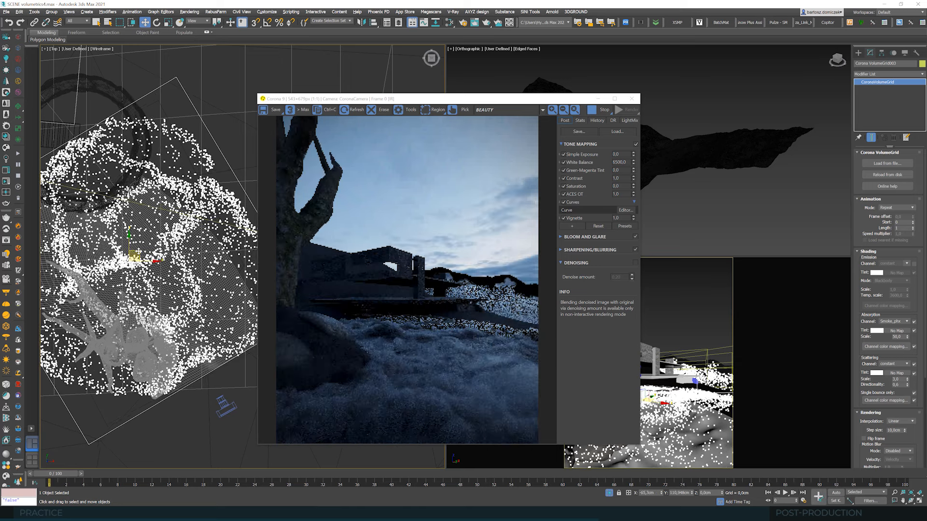
pyautogui.moveTo(138, 250); pyautogui.dragTo(135, 246)
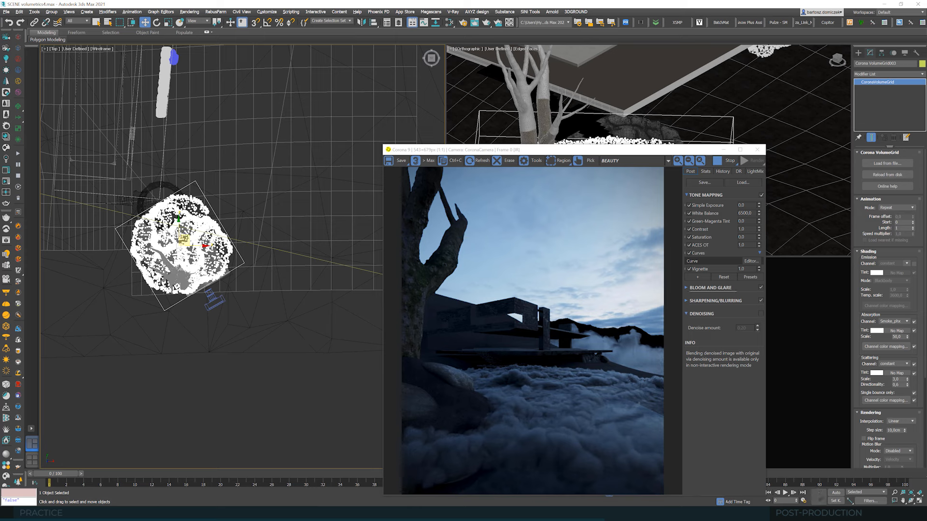
# Make an independent copy of the foreground fog grid beside the original and rotate and shift it so the two overlap
pyautogui.moveTo(183, 232)
pyautogui.keyDown('shift'); pyautogui.mouseDown()
pyautogui.moveTo(89, 224)
pyautogui.moveTo(85, 231)
pyautogui.mouseUp(); pyautogui.keyUp('shift')
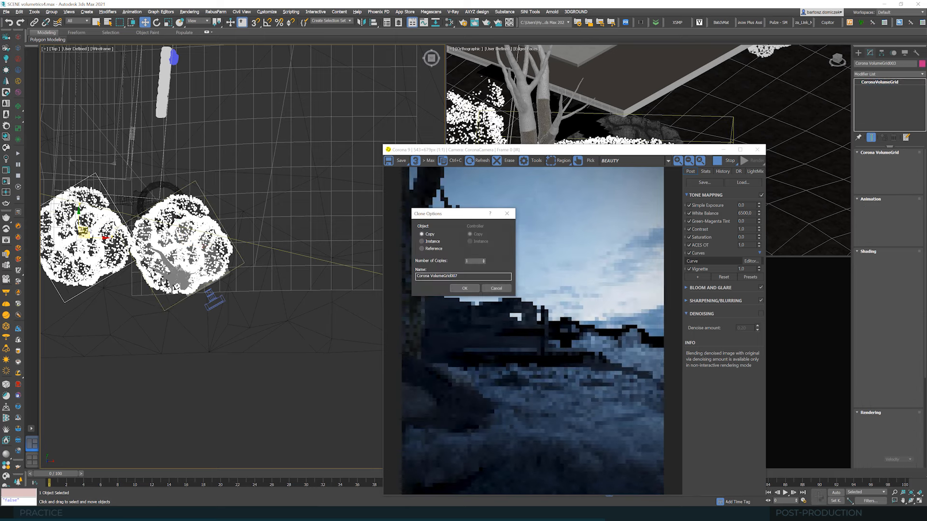
pyautogui.press('Return')
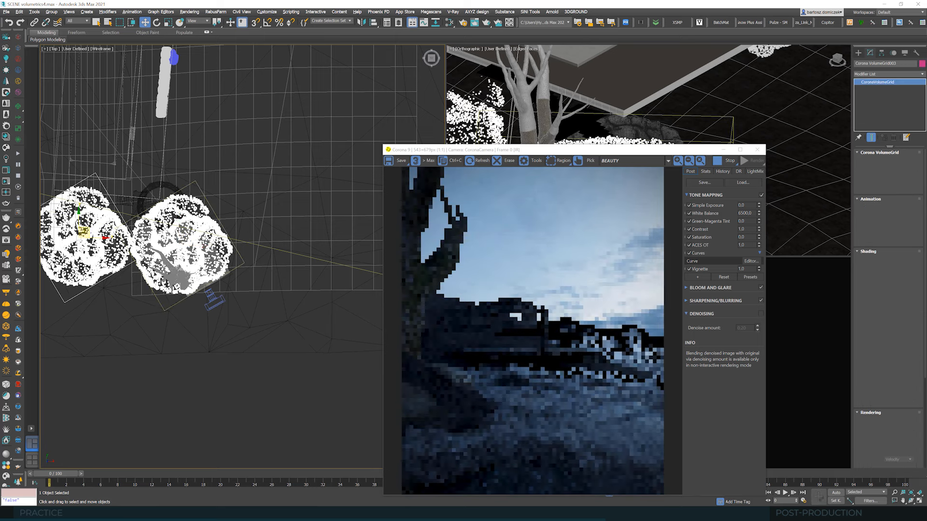
pyautogui.click(156, 22)
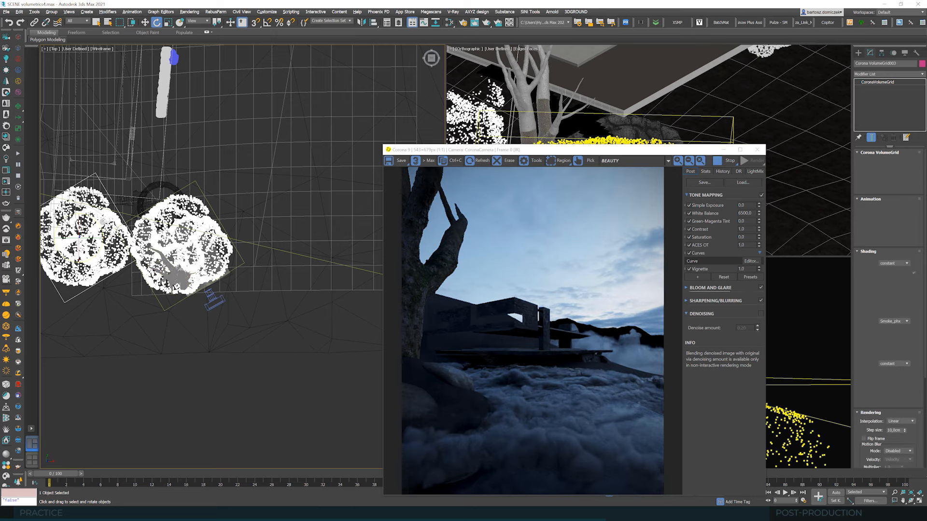
pyautogui.moveTo(90, 217); pyautogui.dragTo(132, 271)
pyautogui.click(145, 22)
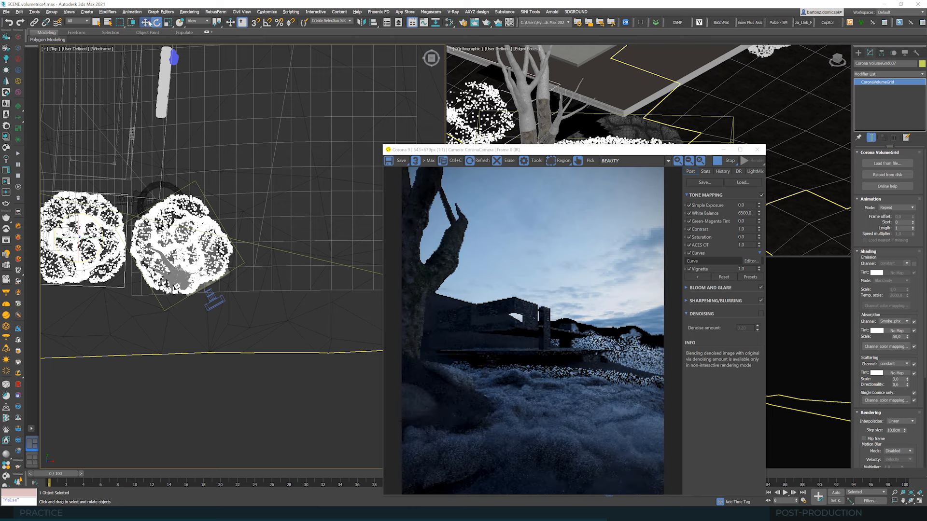
pyautogui.moveTo(96, 226); pyautogui.dragTo(121, 230)
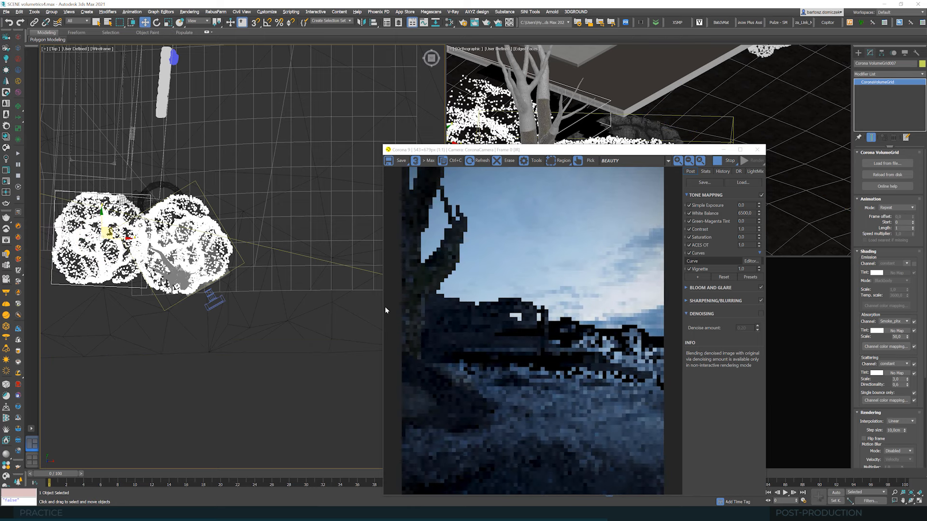
# Raise the copied fog grid slightly, to a Z position of about 37 cm
pyautogui.moveTo(576, 154); pyautogui.dragTo(335, 89)
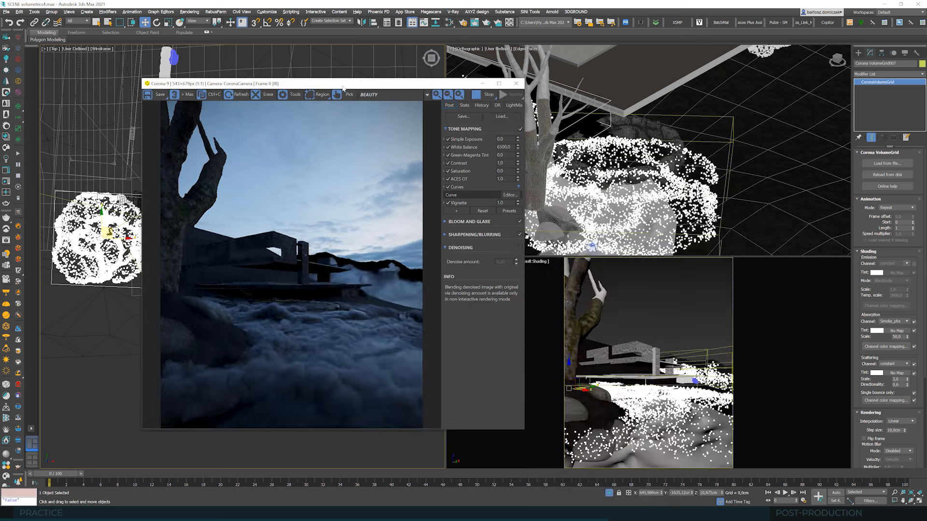
pyautogui.click(569, 368)
pyautogui.moveTo(568, 368); pyautogui.dragTo(569, 366)
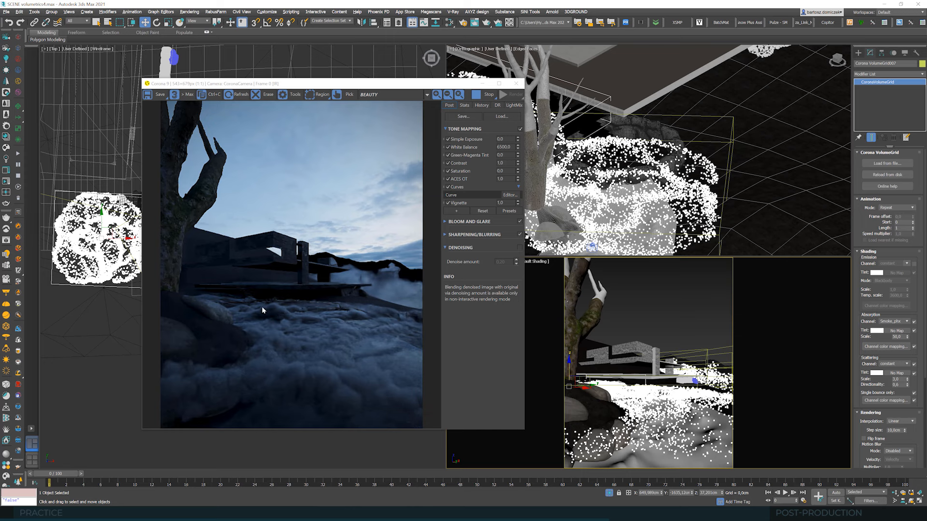
# Copy the fog grid to the open area beside the house and scale the copy up to roughly twice its size
pyautogui.moveTo(416, 88); pyautogui.dragTo(523, 89)
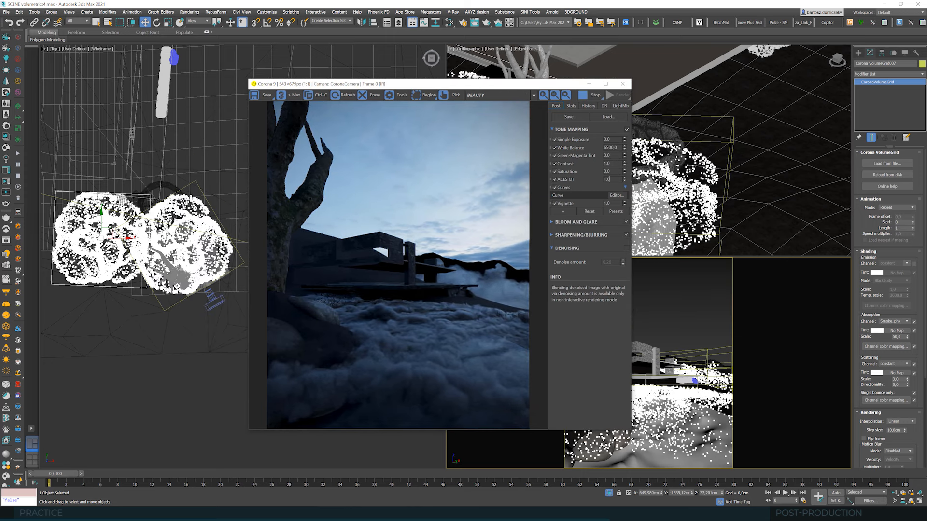
pyautogui.scroll(-2, 147, 217)
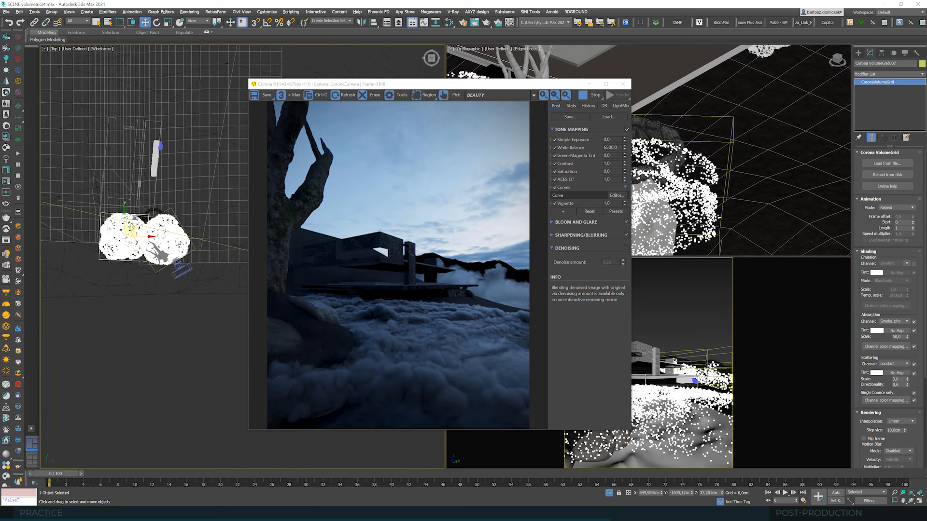
pyautogui.keyDown('shift'); pyautogui.moveTo(131, 227); pyautogui.dragTo(203, 182); pyautogui.keyUp('shift')
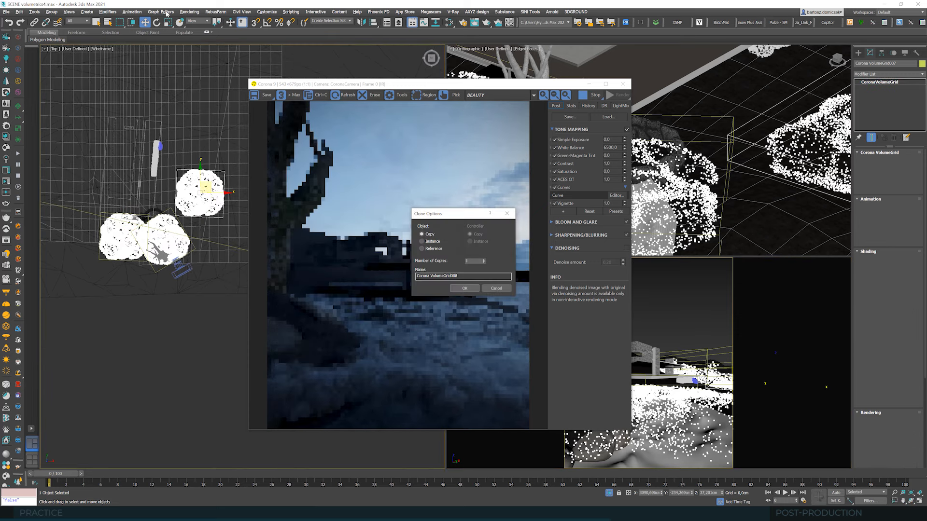
pyautogui.press('Return')
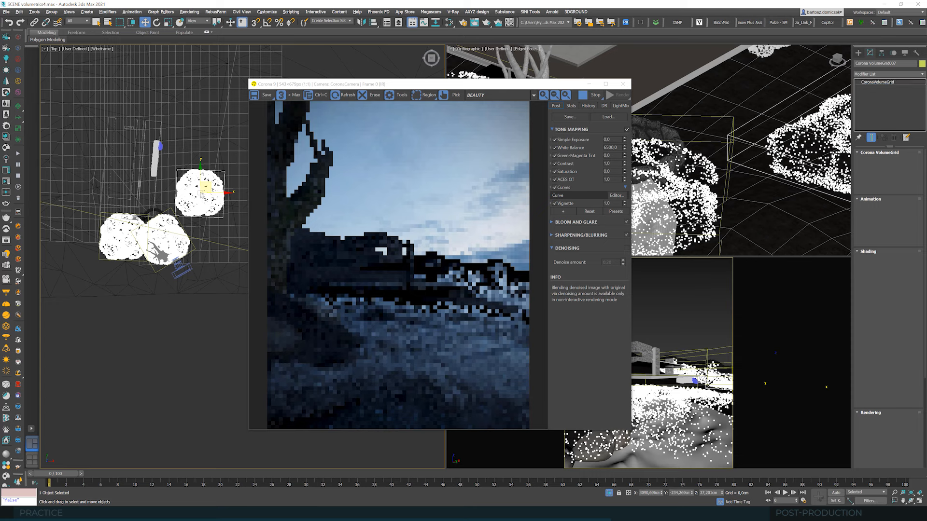
pyautogui.press('r')
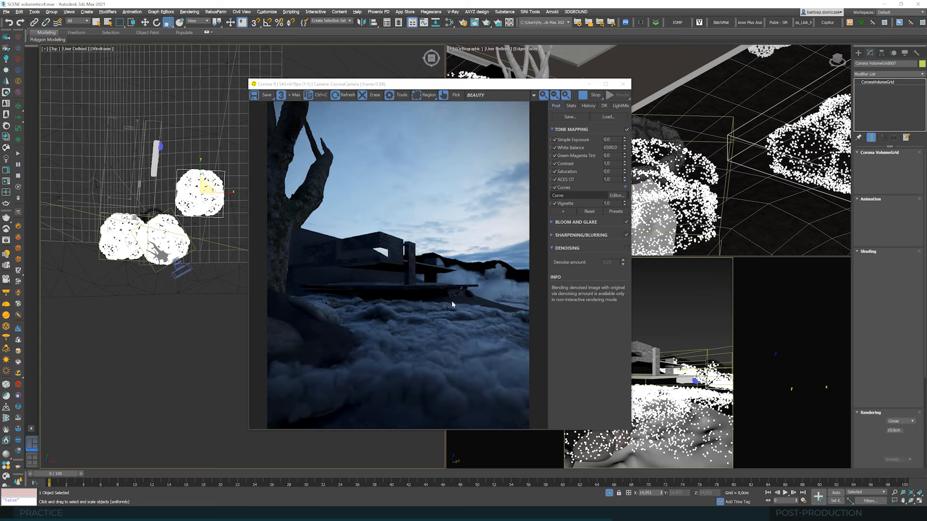
pyautogui.moveTo(202, 190); pyautogui.dragTo(224, 169)
pyautogui.press('w')
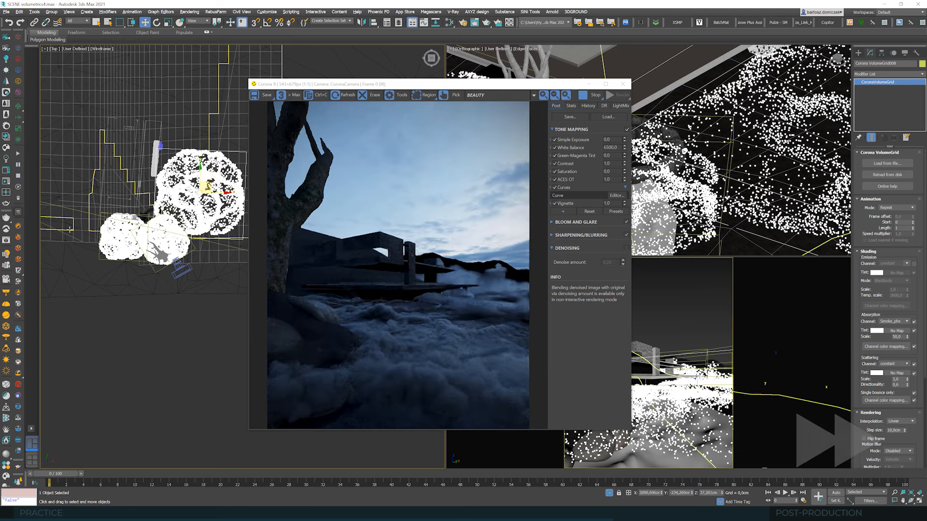
# Rotate the enlarged fog grid and move it to about X 2886, Y -427, Z -6 cm, closer to the smaller grids
pyautogui.press('e')
pyautogui.moveTo(214, 173); pyautogui.dragTo(204, 187)
pyautogui.click(145, 22)
pyautogui.moveTo(491, 82); pyautogui.dragTo(405, 62)
pyautogui.scroll(-5, 594, 142)
pyautogui.scroll(4, 692, 116)
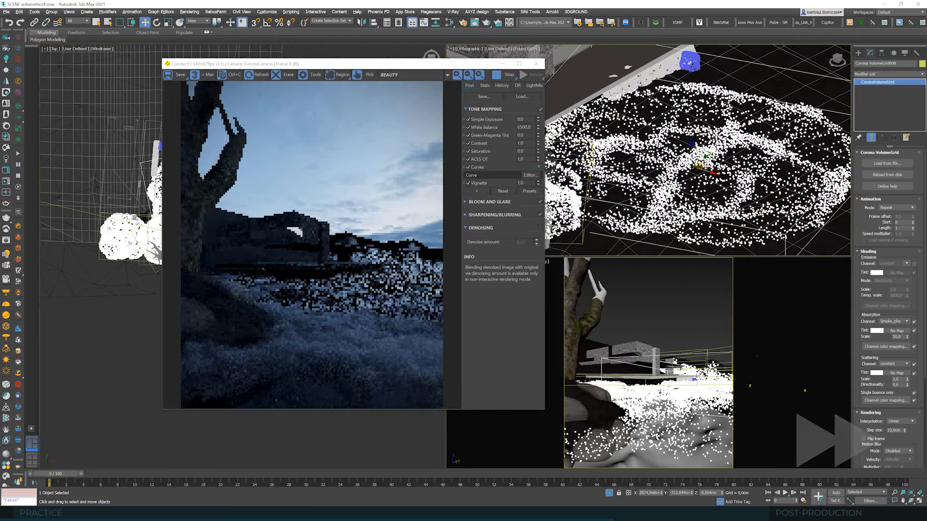
pyautogui.moveTo(702, 168); pyautogui.dragTo(695, 171)
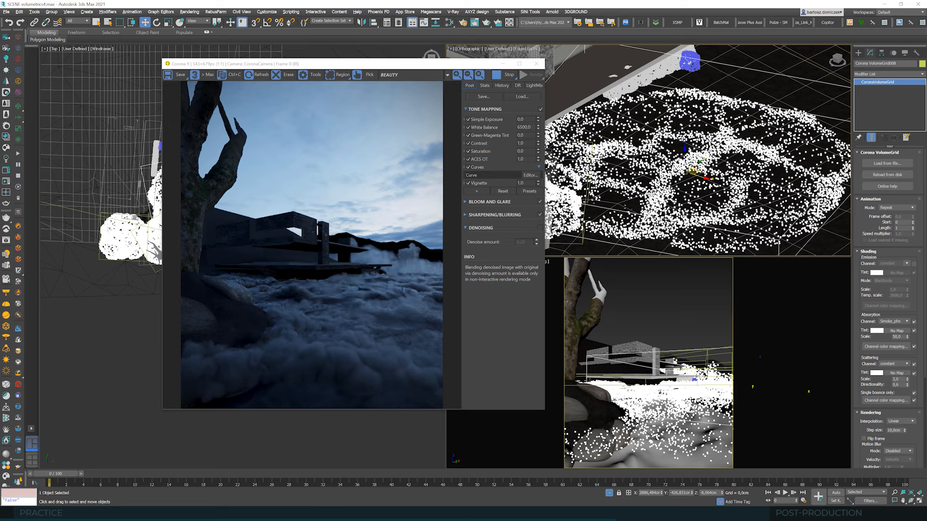
# Limit selection to Corona objects and lower the large distant fog grid to a Z position of about -3949 cm
pyautogui.keyDown('alt'); pyautogui.moveTo(651, 193); pyautogui.dragTo(676, 189, button='middle'); pyautogui.keyUp('alt')
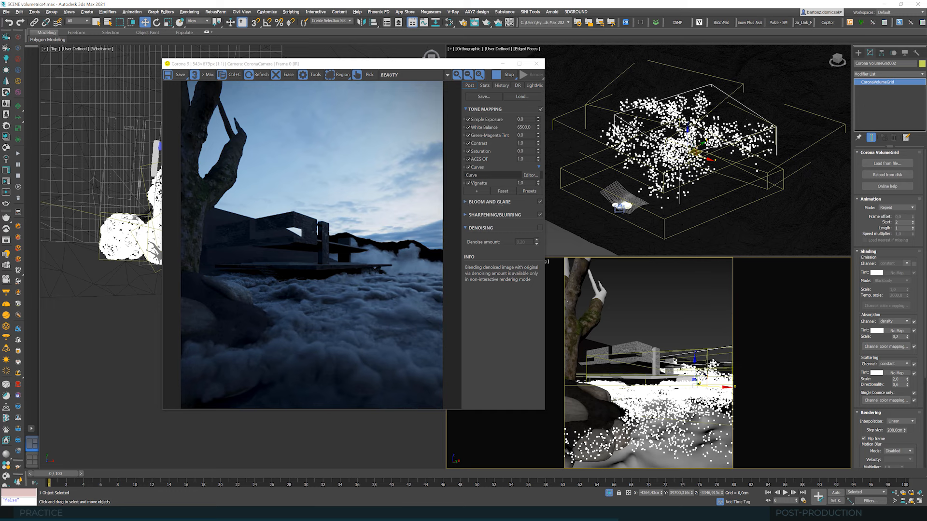
pyautogui.click(85, 22)
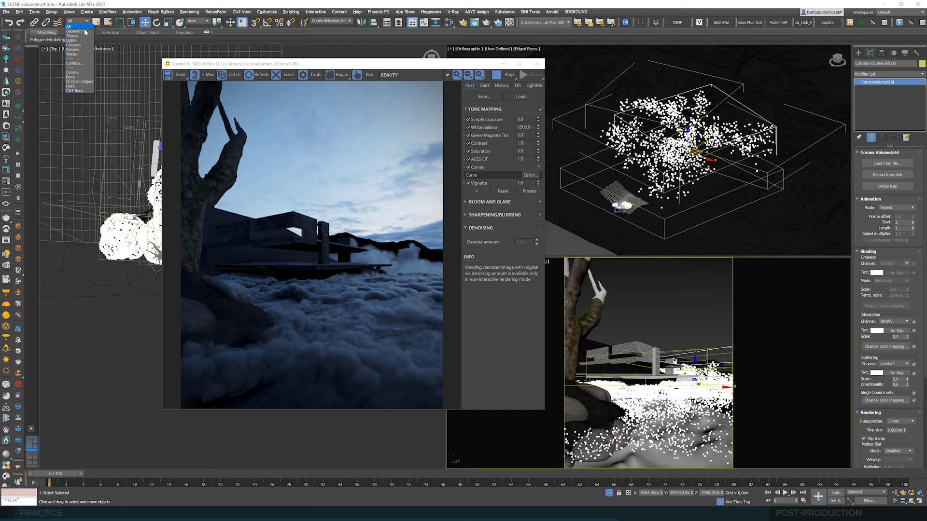
pyautogui.click(79, 78)
pyautogui.click(697, 308)
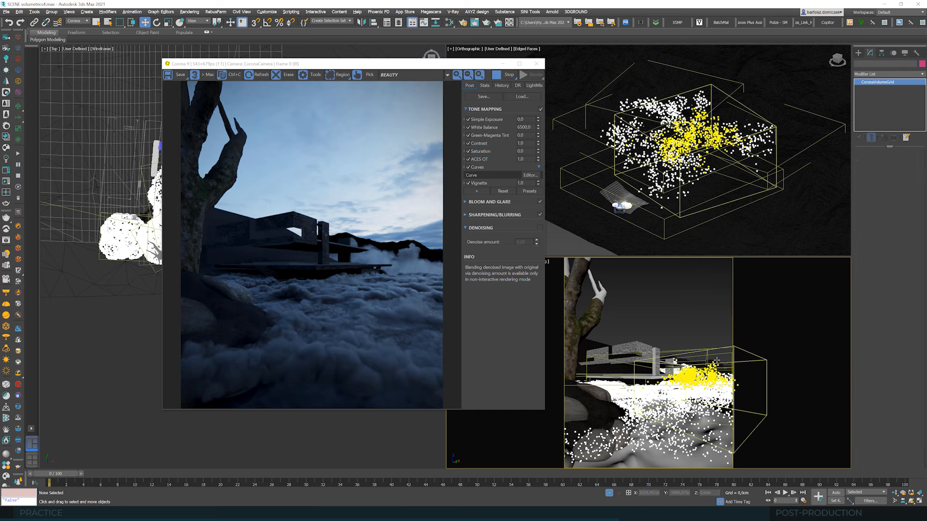
pyautogui.click(694, 362)
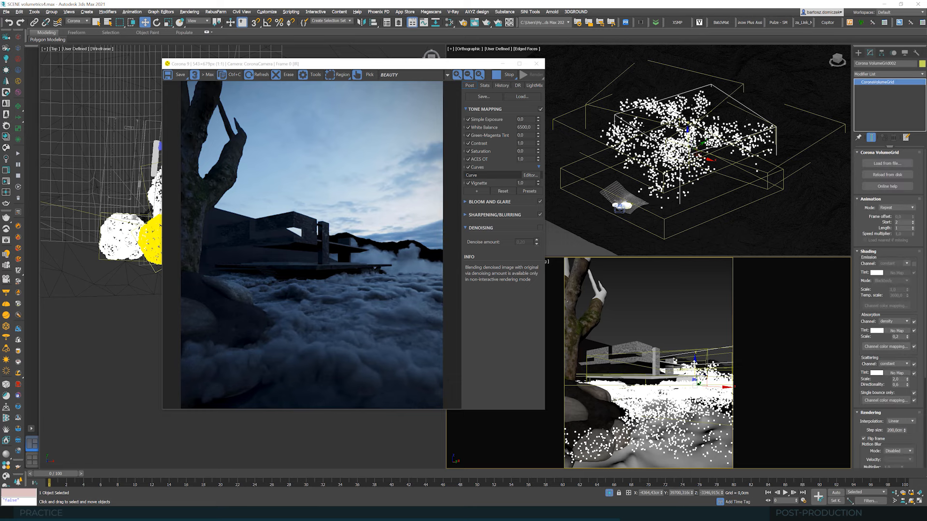
pyautogui.moveTo(694, 363); pyautogui.dragTo(695, 366)
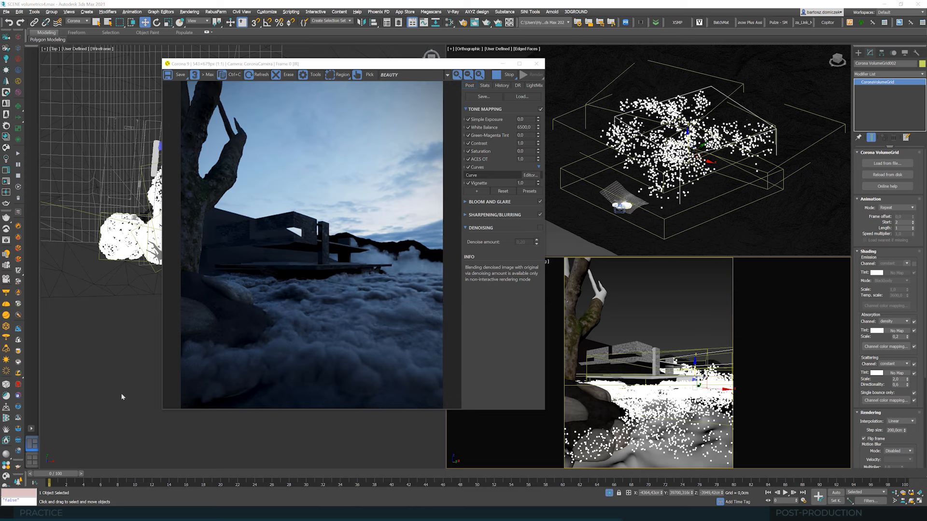
# Open the list of hidden objects for unhiding by name and filter it to show only lights
pyautogui.rightClick(101, 192)
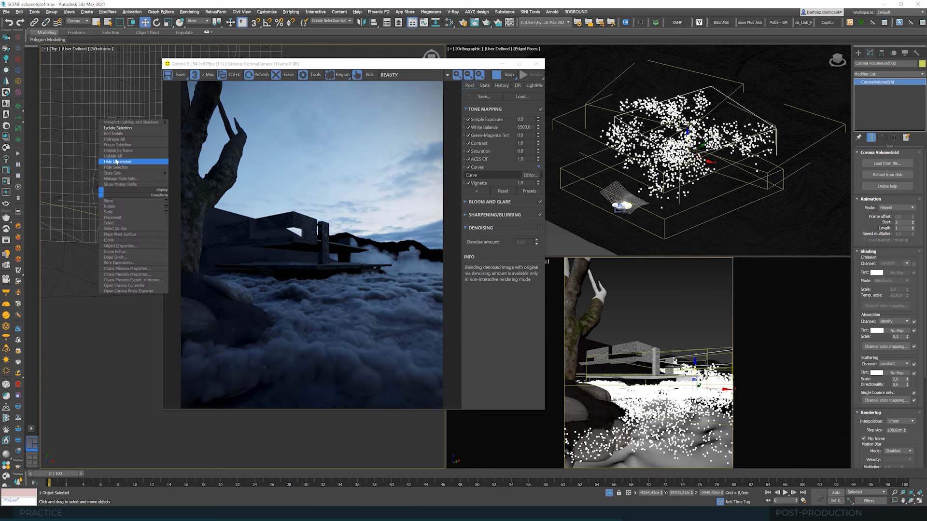
pyautogui.click(118, 151)
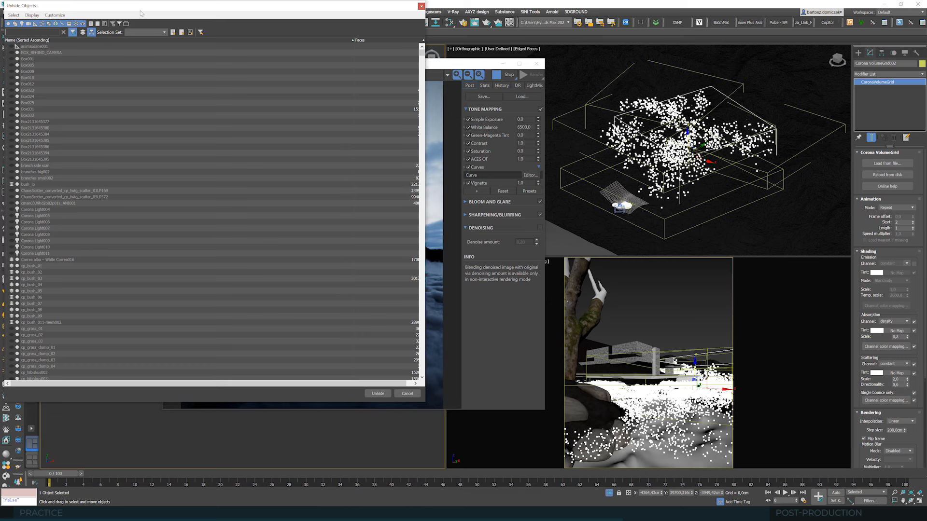
pyautogui.moveTo(138, 9); pyautogui.dragTo(355, 34)
pyautogui.click(243, 51)
pyautogui.click(231, 50)
pyautogui.click(225, 50)
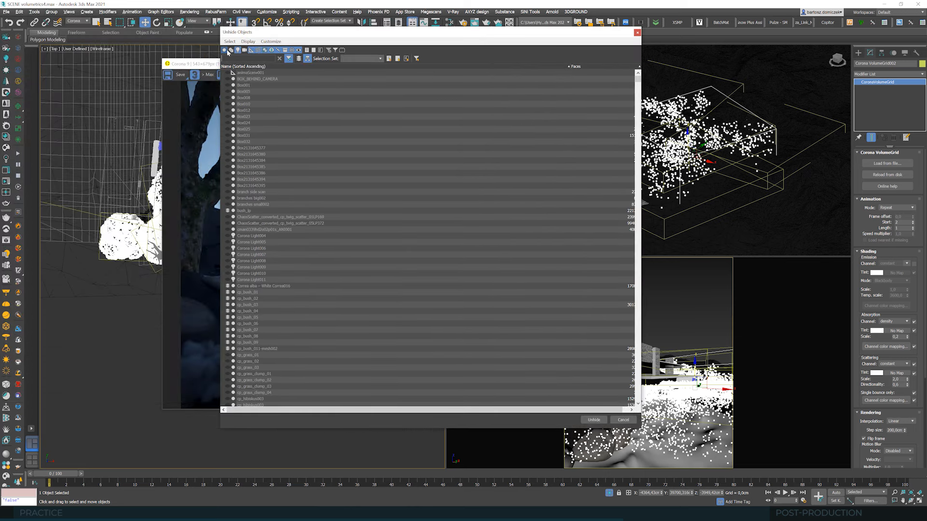
pyautogui.click(251, 51)
pyautogui.click(258, 51)
pyautogui.click(265, 50)
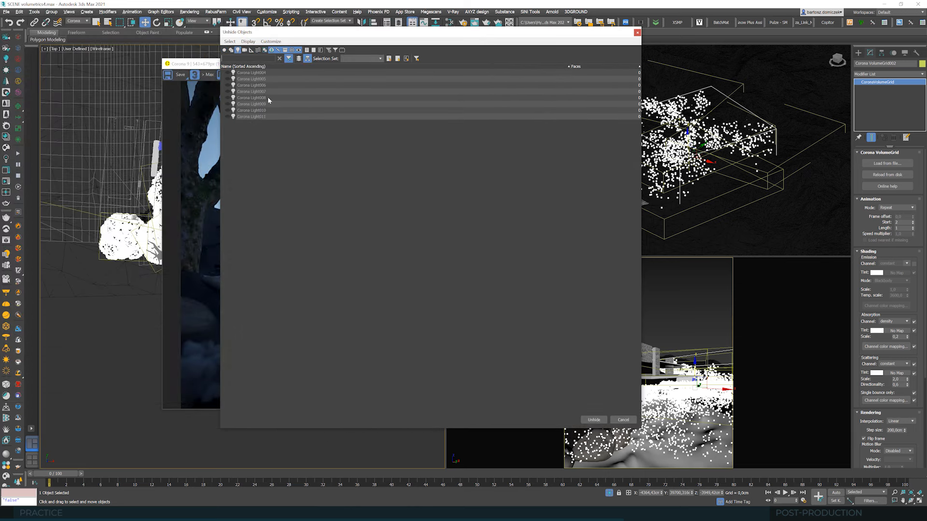
# Unhide all the listed lights, Corona Light004 through Corona Light011
pyautogui.click(251, 116)
pyautogui.keyDown('shift'); pyautogui.click(251, 72); pyautogui.keyUp('shift')
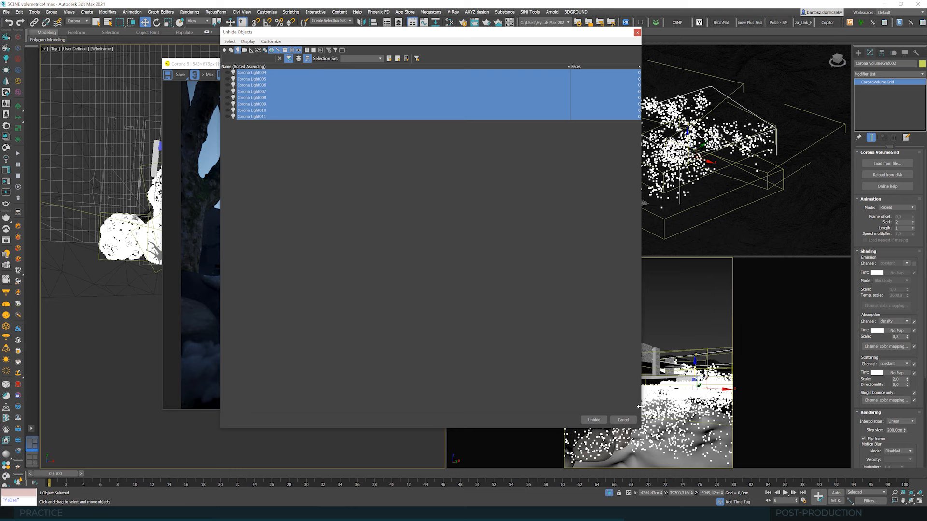
pyautogui.click(594, 420)
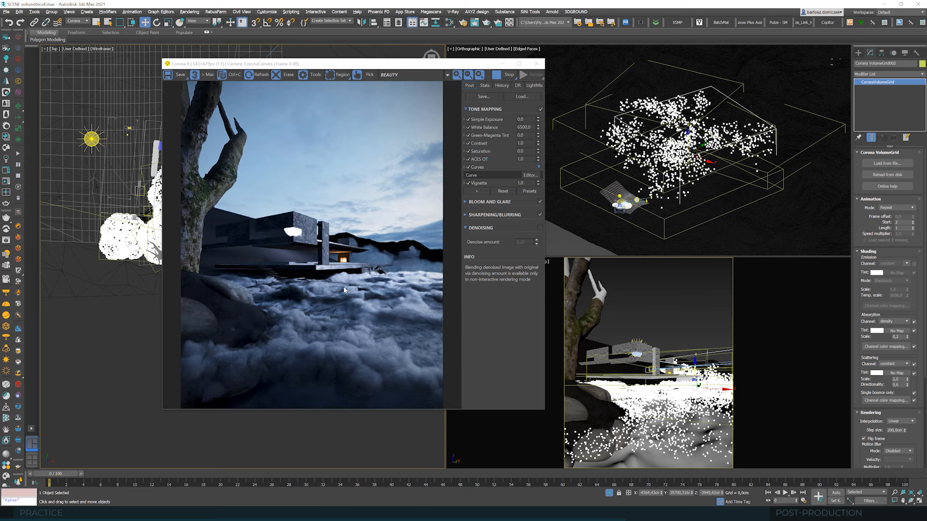
# Select the enlarged fog grid beside the house and lower it to a Z position of about -35 cm
pyautogui.moveTo(384, 68); pyautogui.dragTo(521, 63)
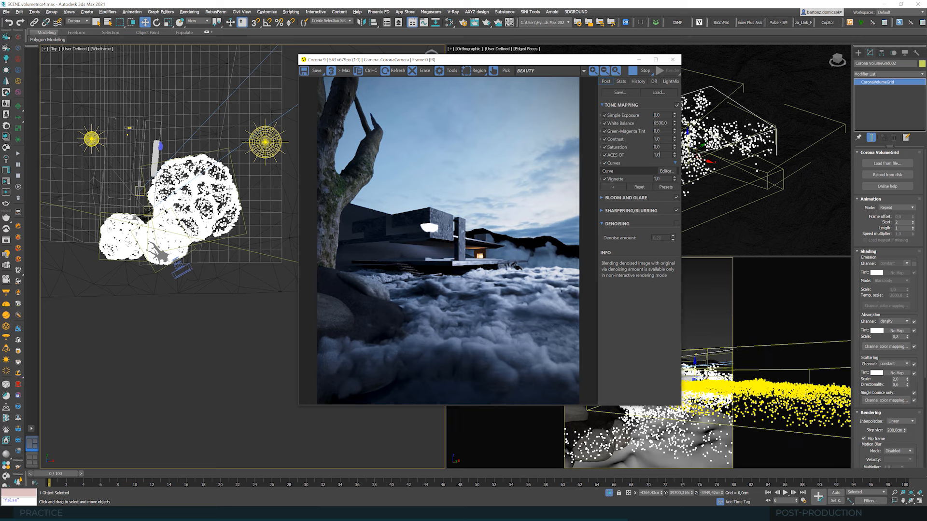
pyautogui.click(229, 189)
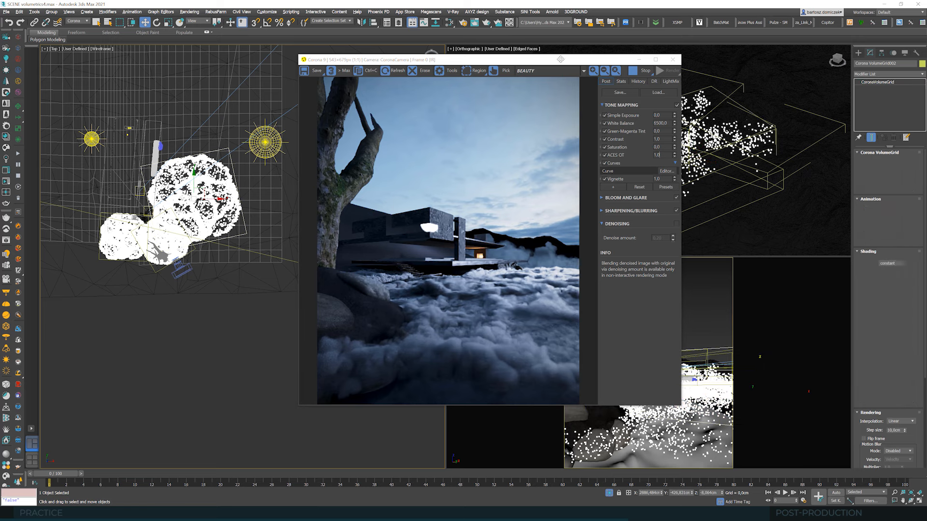
pyautogui.moveTo(518, 60); pyautogui.dragTo(450, 51)
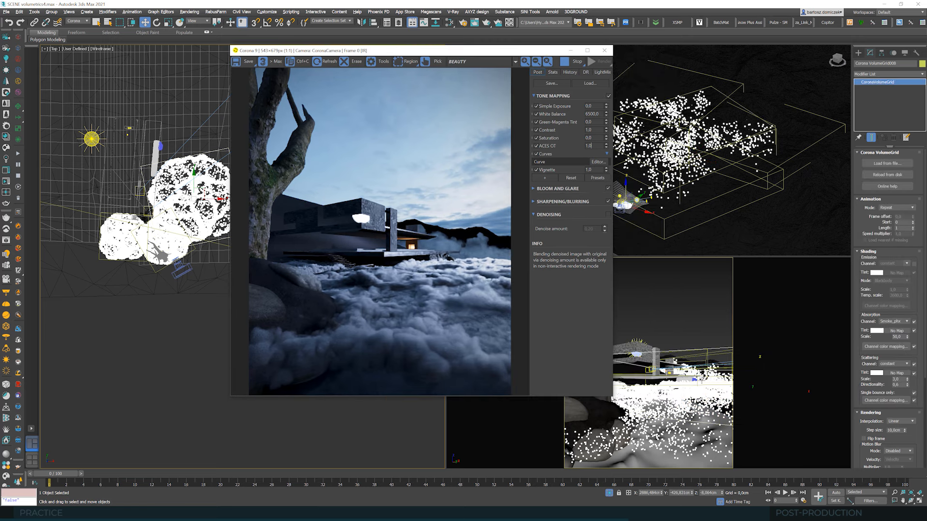
pyautogui.scroll(5, 668, 197)
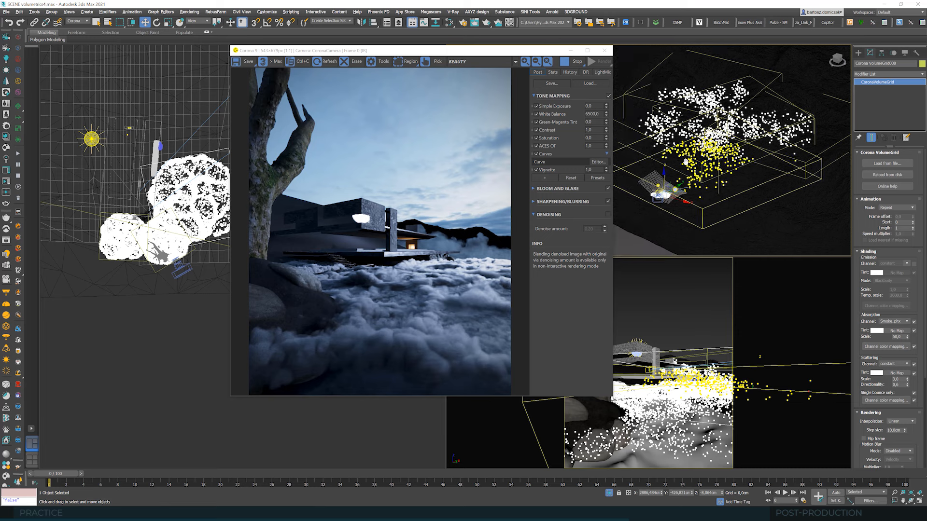
pyautogui.scroll(8, 667, 197)
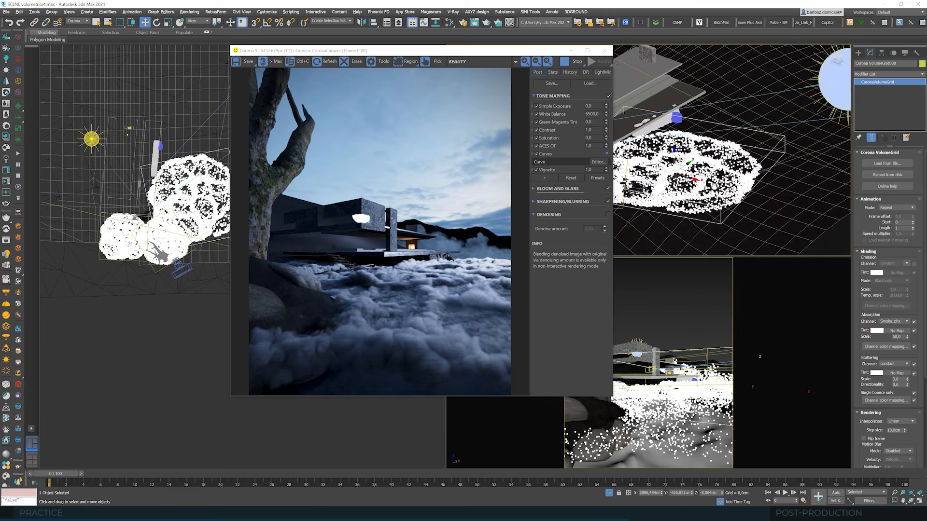
pyautogui.moveTo(702, 153); pyautogui.dragTo(701, 155)
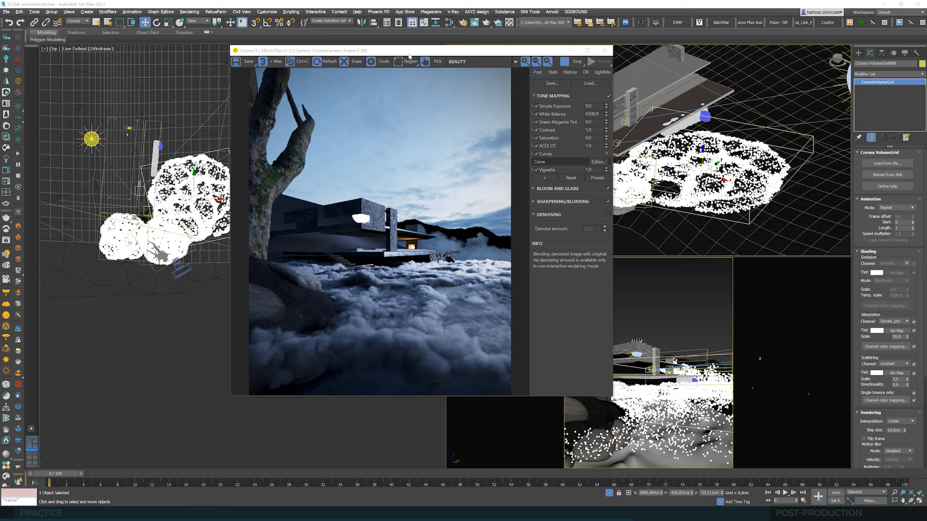
# Try an intensity of 30 on the targeted disk light farthest from the camera, and settle on 20
pyautogui.moveTo(409, 56); pyautogui.dragTo(482, 132)
pyautogui.scroll(-3, 261, 170)
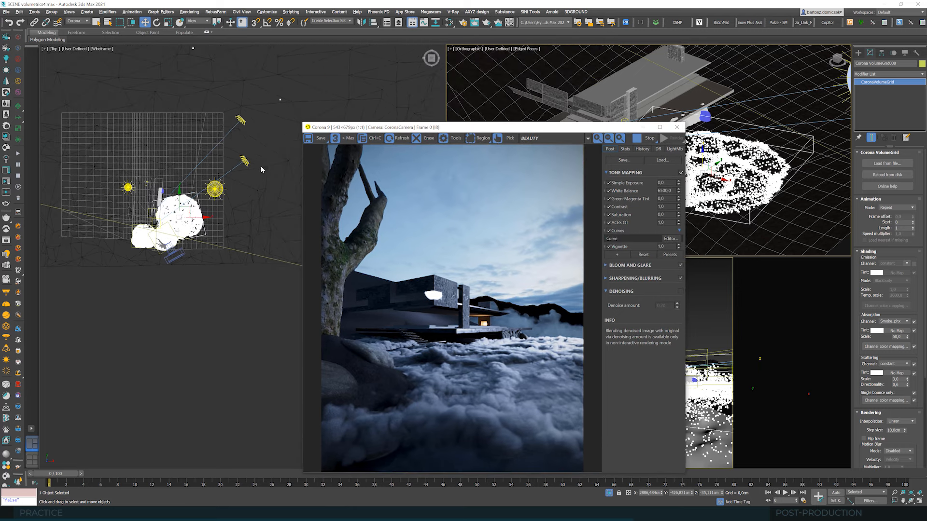
pyautogui.scroll(2, 261, 170)
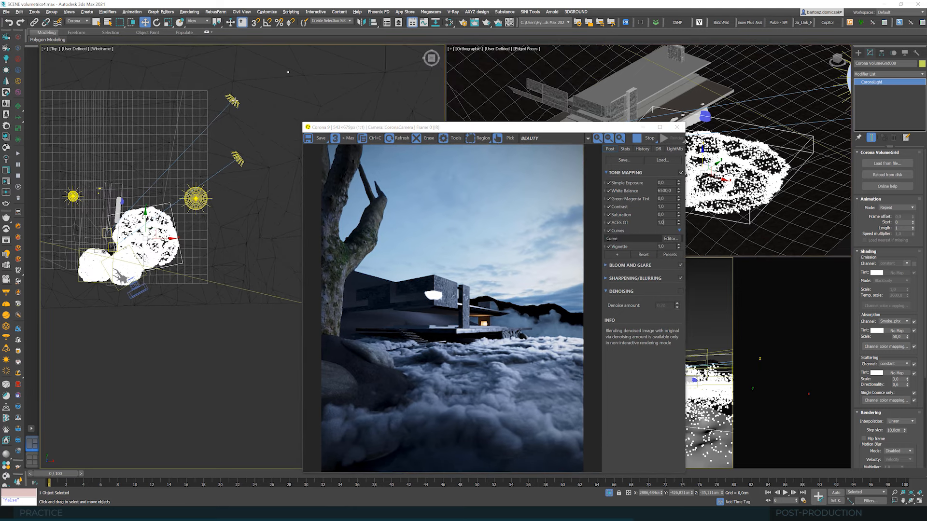
pyautogui.click(232, 101)
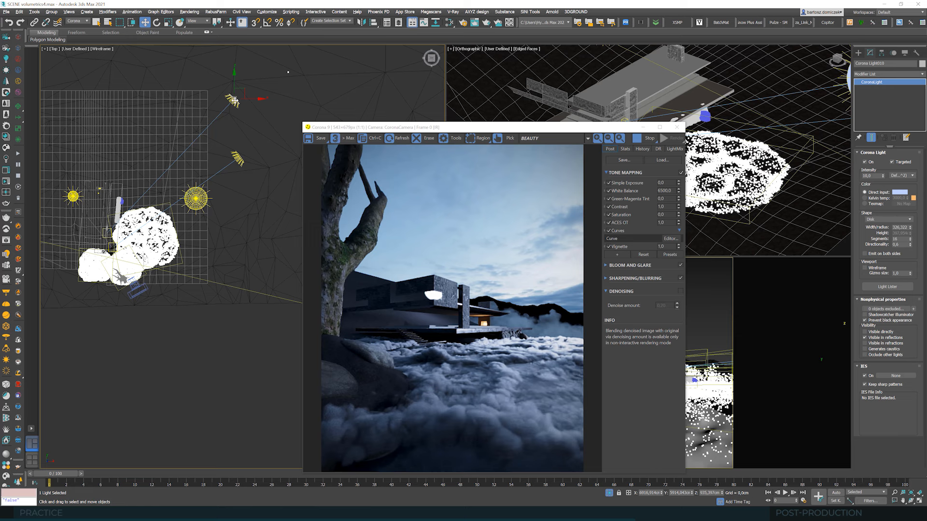
pyautogui.doubleClick(868, 176)
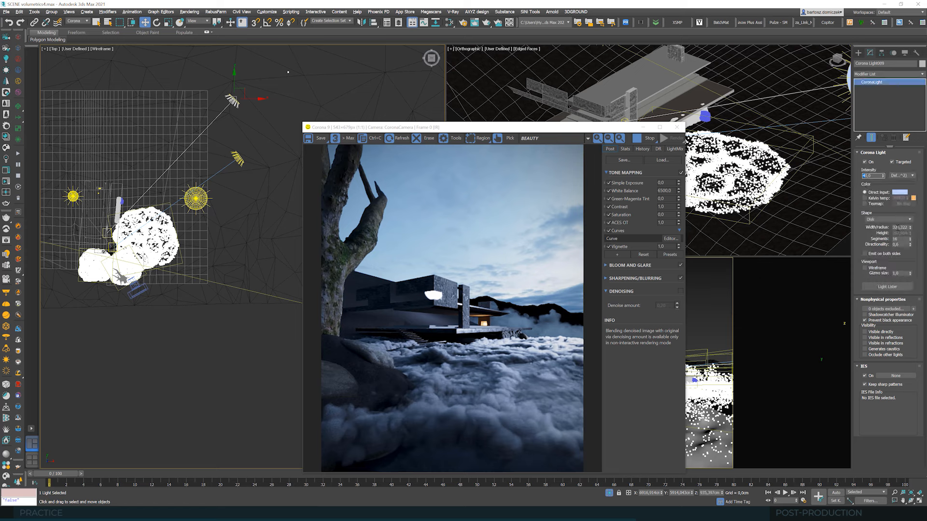
pyautogui.press('Tab')
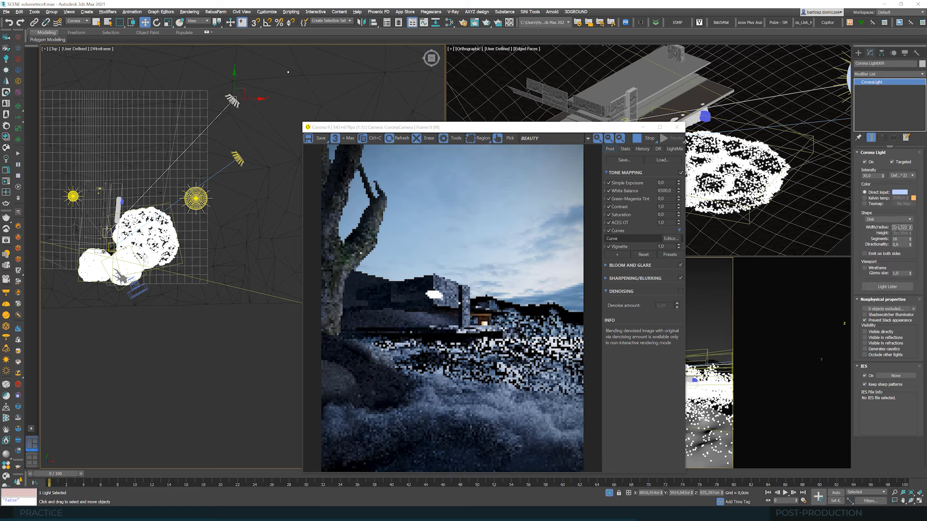
pyautogui.doubleClick(863, 175)
pyautogui.write('20')
pyautogui.press('Tab')
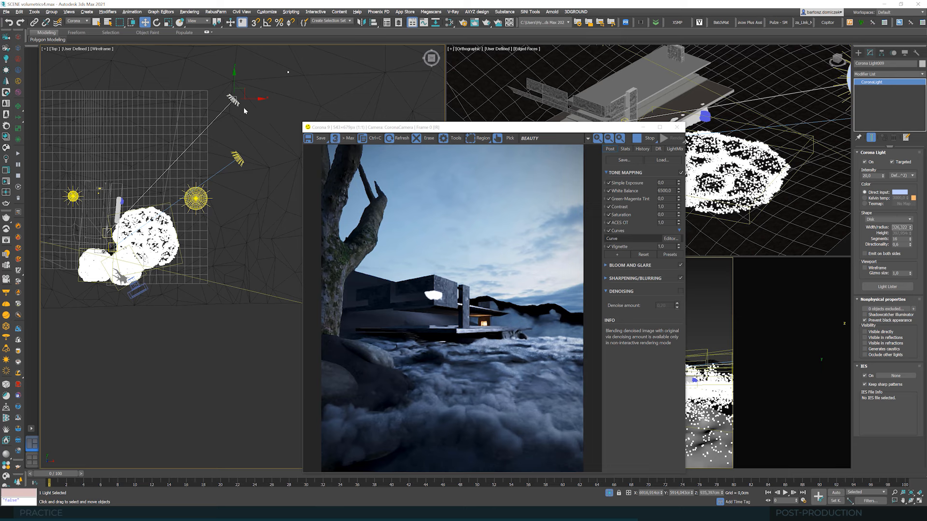